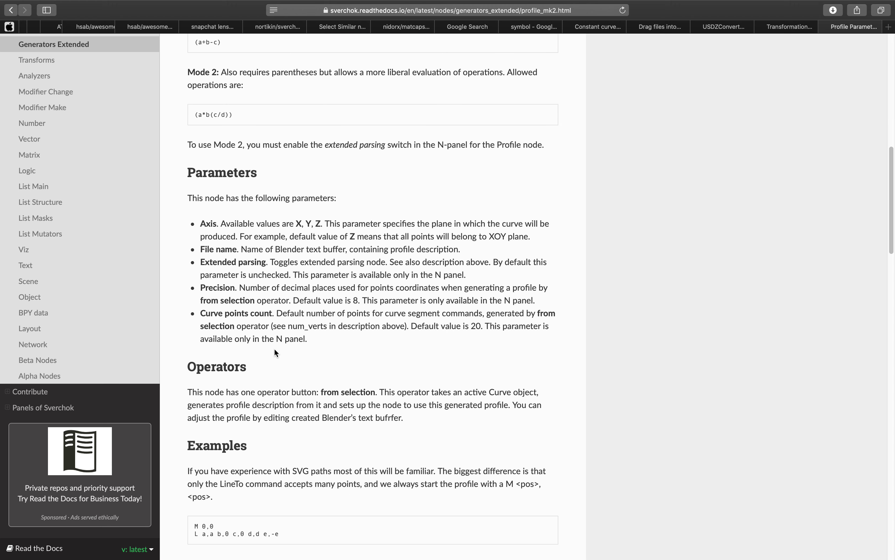
Step: Read the Profile Parametric documentation, examining the path command examples and the example usage image
{"action": "left_click_drag", "start_coordinate": [197, 191], "coordinate": [230, 242]}
{"action": "scroll", "coordinate": [313, 292], "scroll_direction": "down", "scroll_amount": 5}
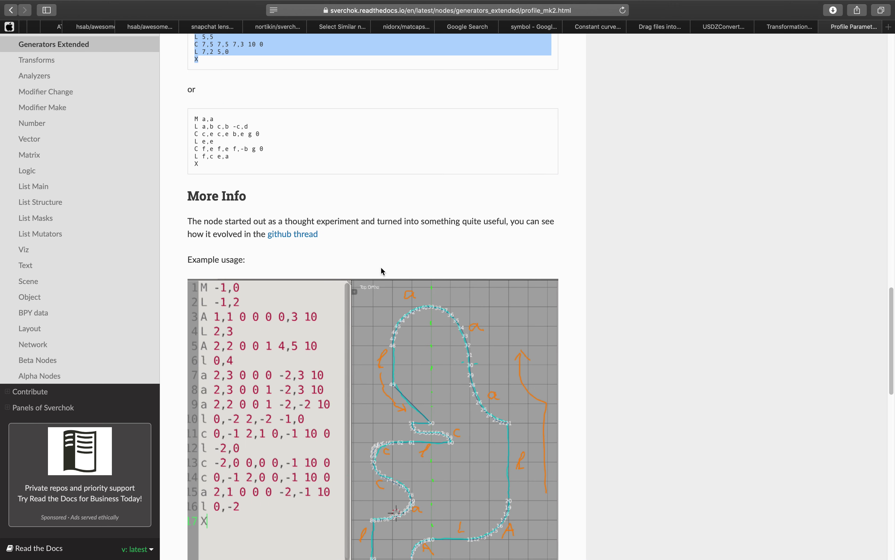
{"action": "scroll", "coordinate": [407, 265], "scroll_direction": "down", "scroll_amount": 2}
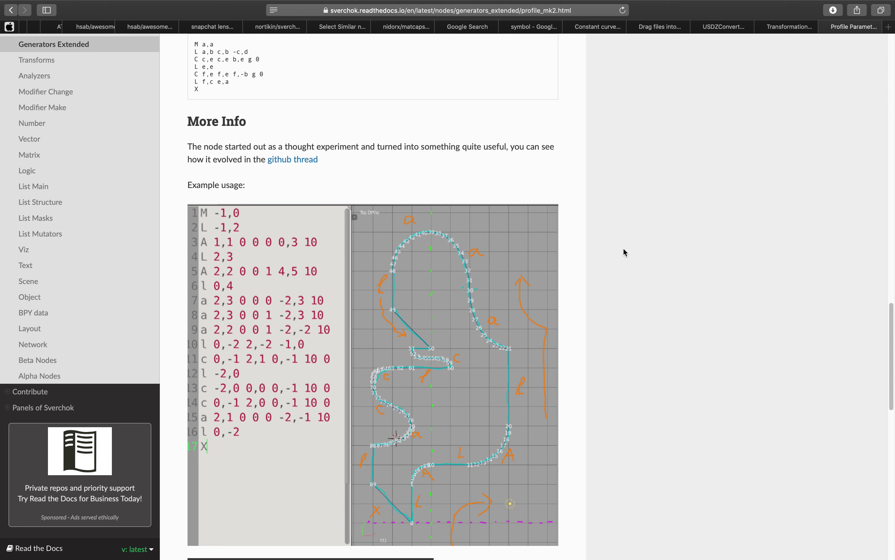
{"action": "scroll", "coordinate": [648, 330], "scroll_direction": "down", "scroll_amount": 6}
{"action": "scroll", "coordinate": [670, 327], "scroll_direction": "up", "scroll_amount": 8}
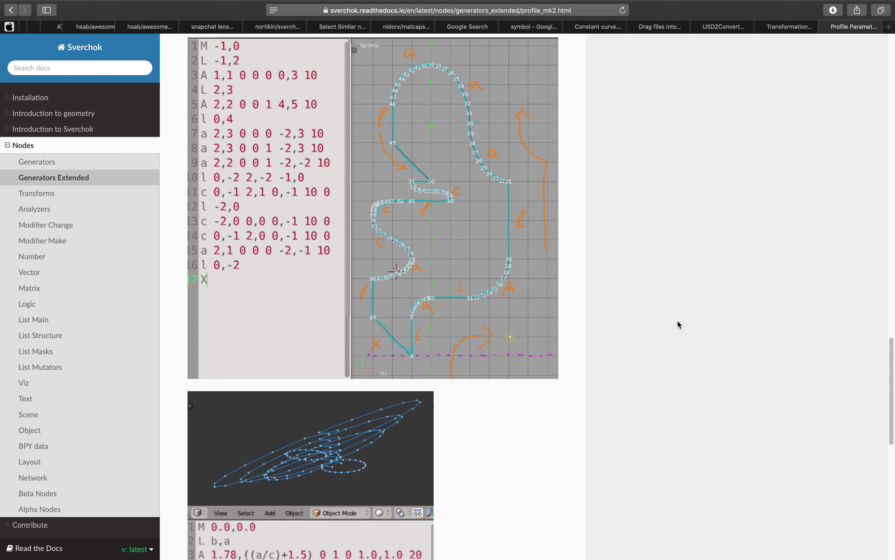
Step: Switch to Blender and add a Bezier curve at the origin in the top orthographic view
{"action": "key", "text": "ctrl+Left"}
{"action": "middle_click_drag", "start_coordinate": [491, 341], "coordinate": [492, 340]}
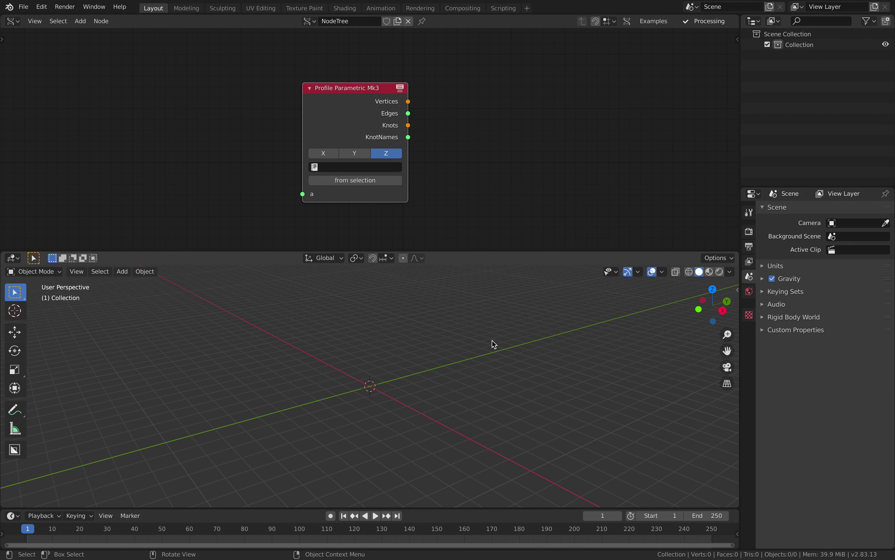
{"action": "left_click", "coordinate": [713, 290]}
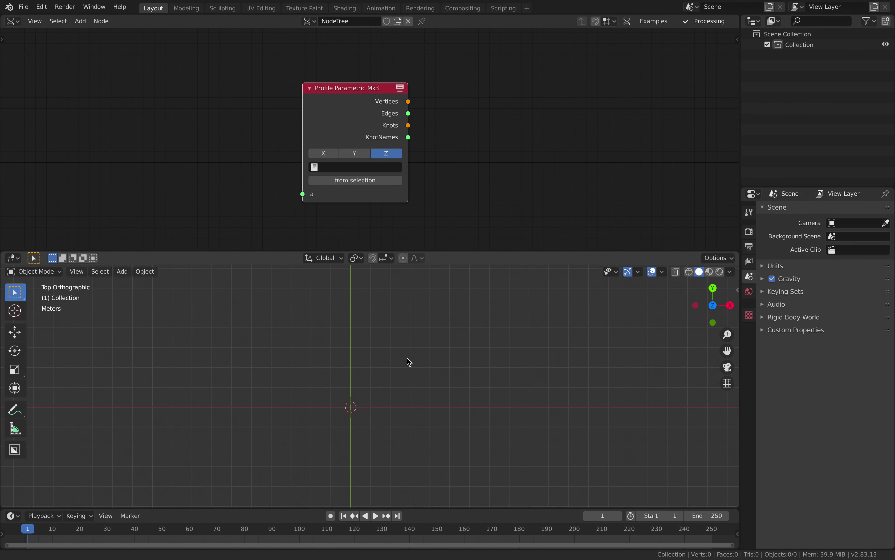
{"action": "key", "text": "shift+a"}
{"action": "mouse_move", "coordinate": [410, 358]}
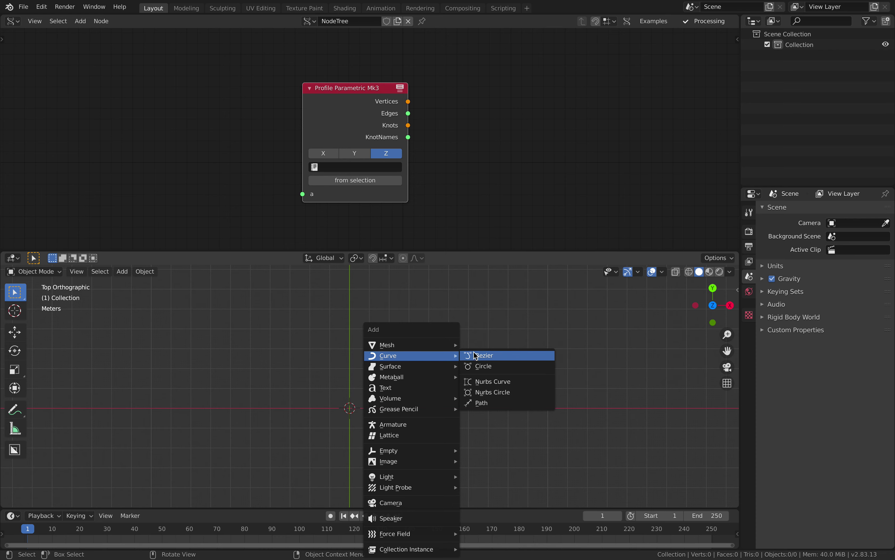
{"action": "left_click", "coordinate": [501, 359]}
{"action": "scroll", "coordinate": [393, 394], "scroll_direction": "up", "scroll_amount": 3}
{"action": "scroll", "coordinate": [370, 407], "scroll_direction": "down", "scroll_amount": 2}
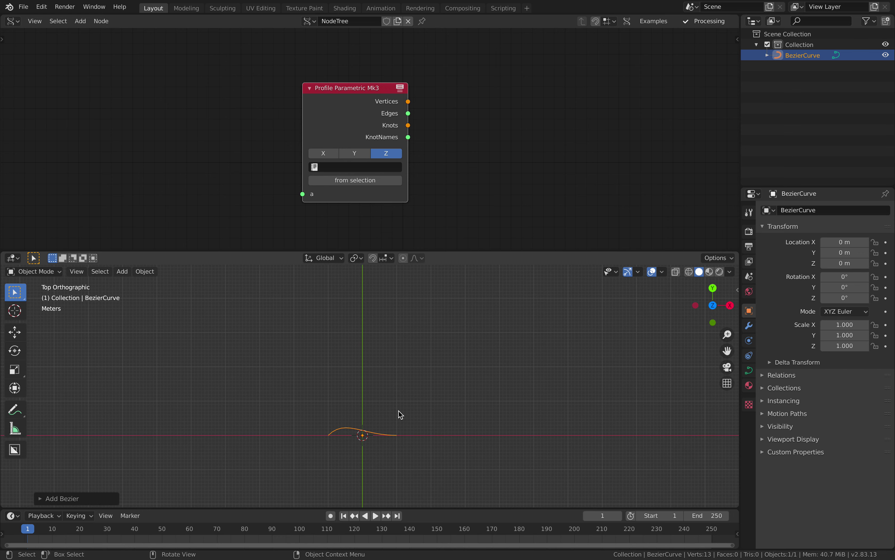
Step: Enter Edit Mode on the Bezier curve and set its spline type to Poly
{"action": "key", "text": "Tab"}
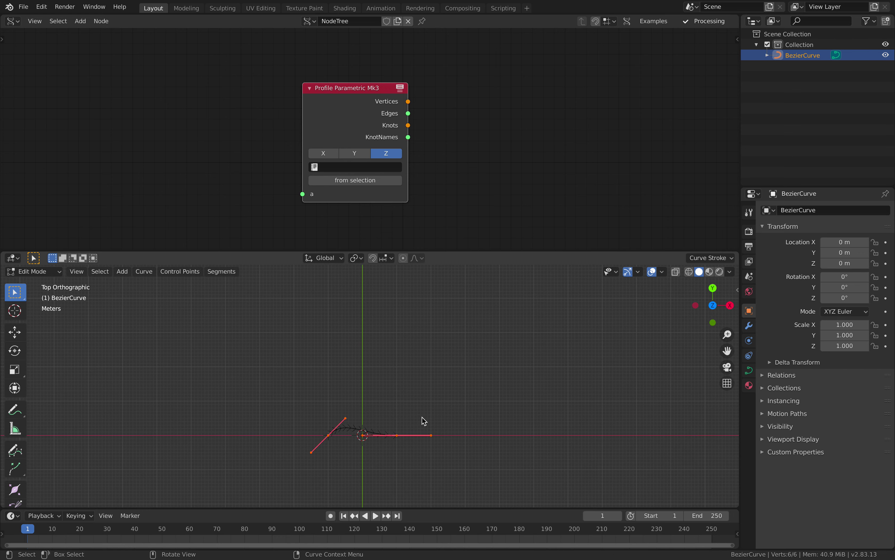
{"action": "left_click", "coordinate": [144, 271]}
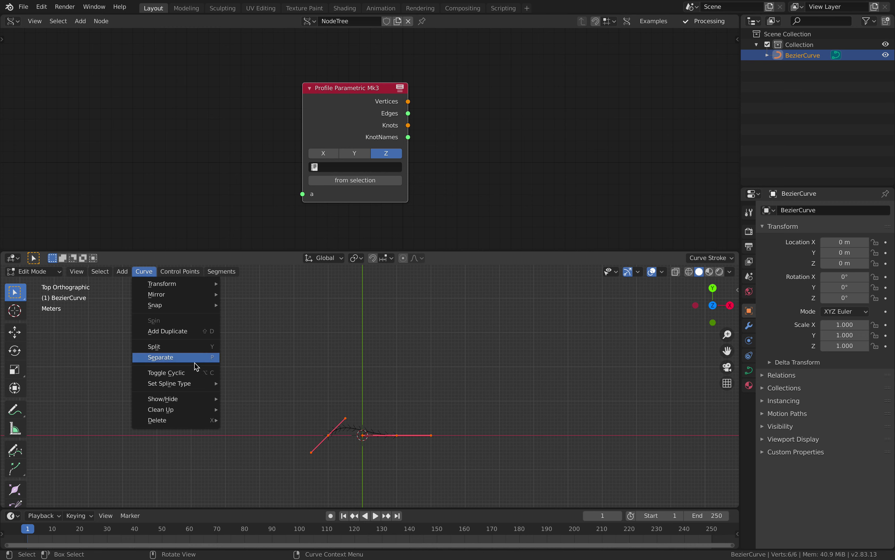
{"action": "mouse_move", "coordinate": [204, 390]}
{"action": "left_click", "coordinate": [235, 384]}
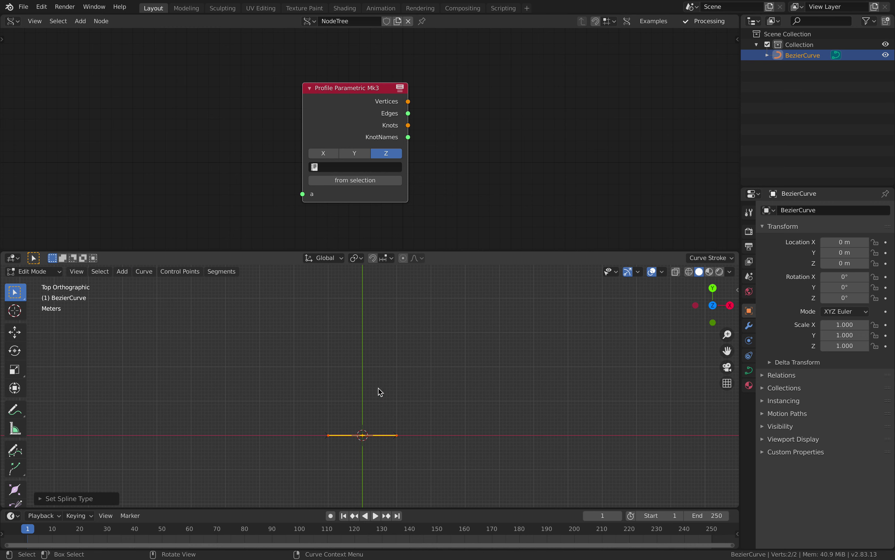
Step: Move all points of the line about 1.04 m along the X axis so that it starts at the origin
{"action": "key", "text": "a"}
{"action": "key", "text": "a"}
{"action": "key", "text": "a"}
{"action": "key", "text": "g"}
{"action": "key", "text": "x"}
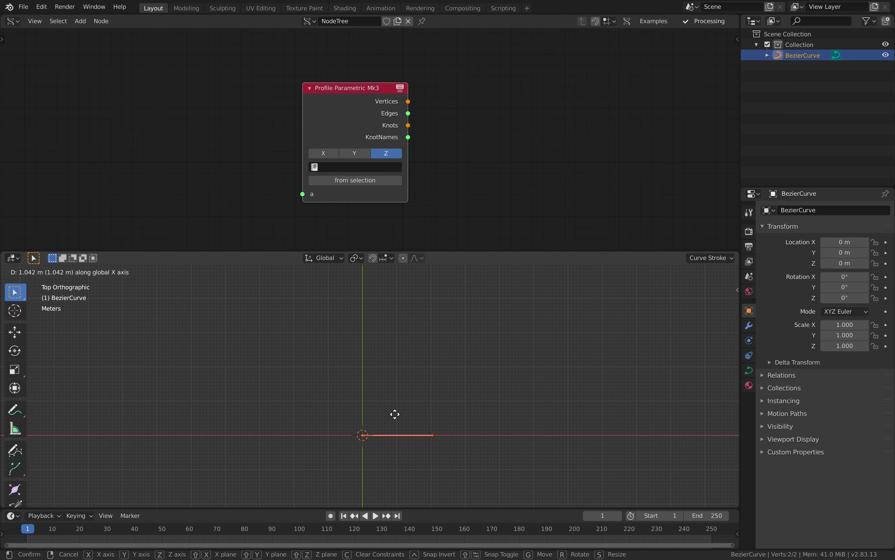
{"action": "left_click", "coordinate": [394, 414]}
Step: From the line's end point away from the origin, extrude a short upward segment along Y and a segment back along X
{"action": "middle_click_drag", "start_coordinate": [378, 408], "coordinate": [327, 397], "text": "shift"}
{"action": "left_click", "coordinate": [382, 421]}
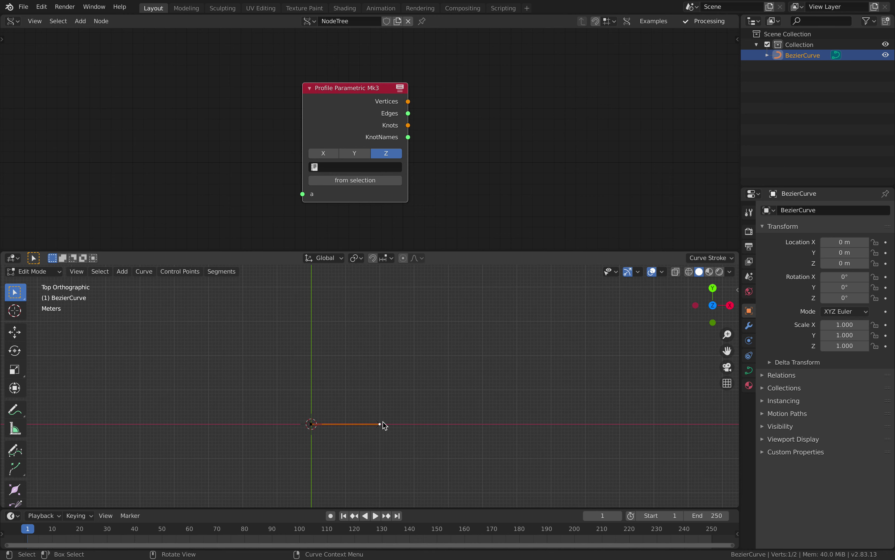
{"action": "scroll", "coordinate": [332, 412], "scroll_direction": "up", "scroll_amount": 1}
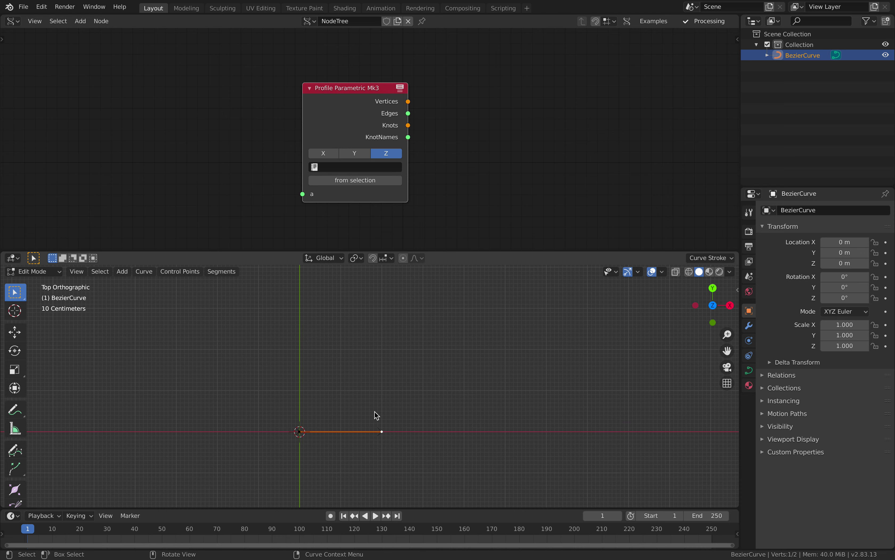
{"action": "scroll", "coordinate": [380, 357], "scroll_direction": "down", "scroll_amount": 1}
{"action": "middle_click_drag", "start_coordinate": [380, 356], "coordinate": [374, 389], "text": "shift"}
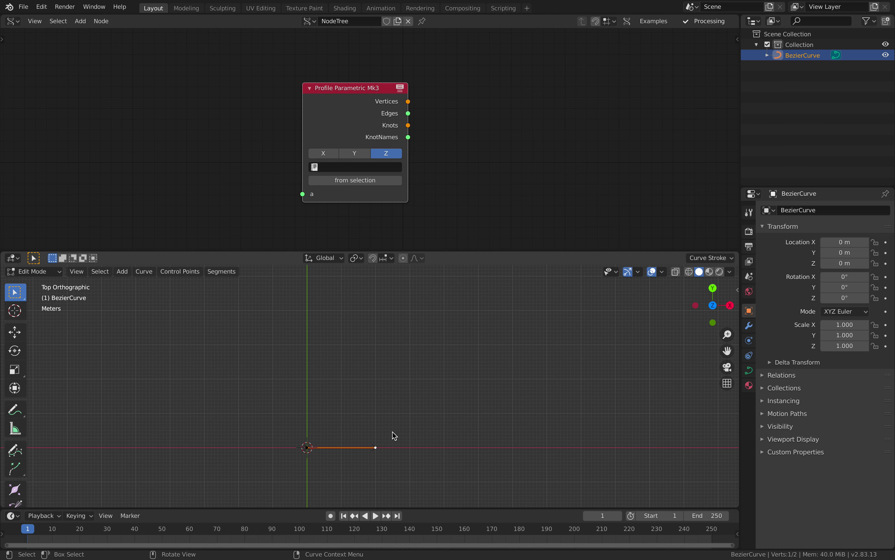
{"action": "key", "text": "e"}
{"action": "key", "text": "y"}
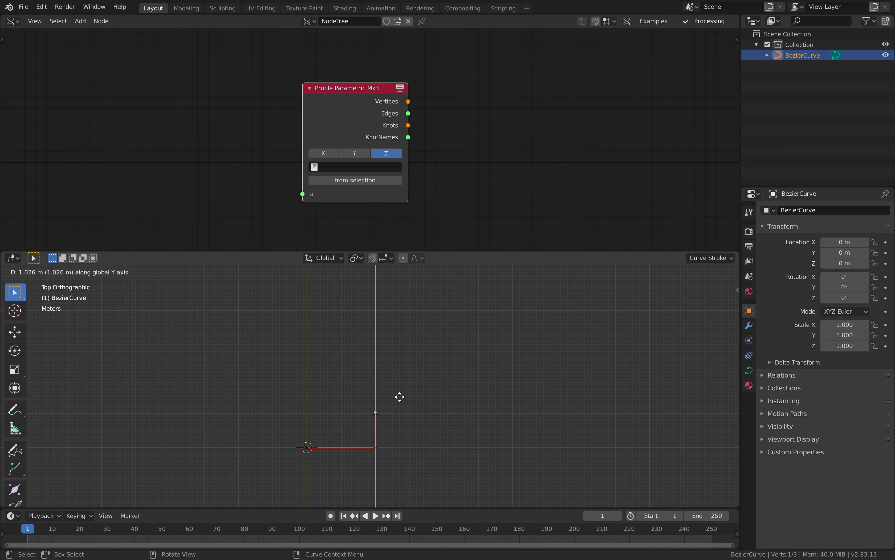
{"action": "left_click", "coordinate": [398, 414]}
{"action": "key", "text": "e"}
{"action": "key", "text": "x"}
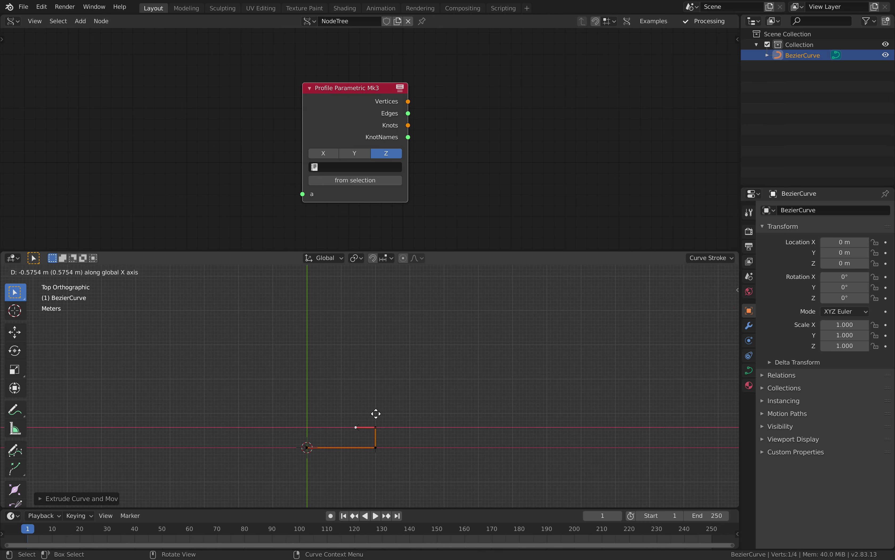
{"action": "left_click", "coordinate": [366, 412]}
Step: Continue the profile with an upward Y segment, a diagonal segment towards the Y axis, and an X segment of about 0.64 m to that axis
{"action": "key", "text": "e"}
{"action": "key", "text": "y"}
{"action": "left_click", "coordinate": [381, 366]}
{"action": "key", "text": "e"}
{"action": "left_click", "coordinate": [360, 343]}
{"action": "key", "text": "e"}
{"action": "key", "text": "x"}
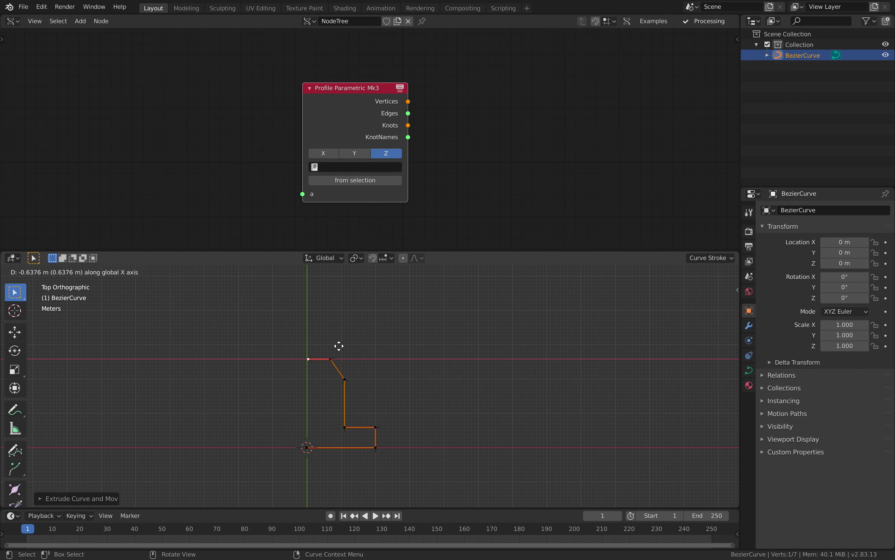
{"action": "left_click", "coordinate": [338, 346]}
Step: Return the finished profile curve to Object Mode and save the file
{"action": "scroll", "coordinate": [438, 388], "scroll_direction": "up", "scroll_amount": 2}
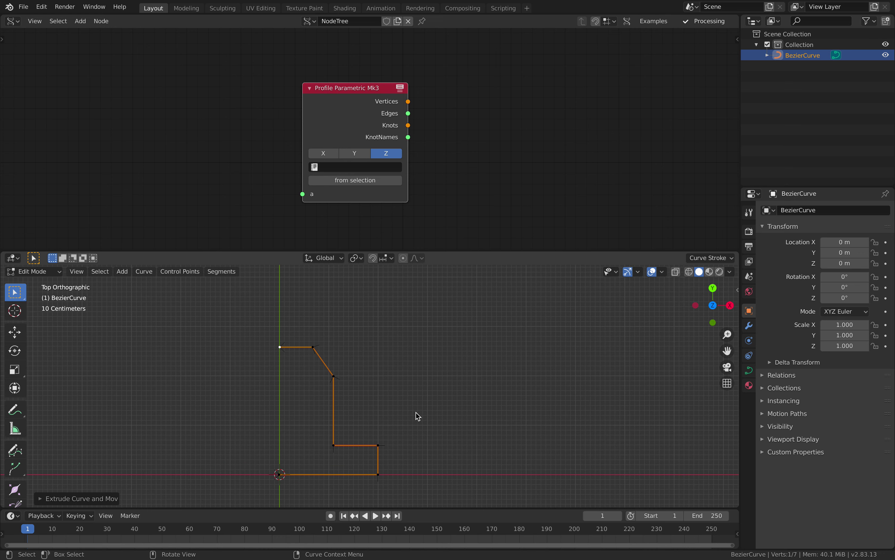
{"action": "key", "text": "Tab"}
{"action": "middle_click_drag", "start_coordinate": [394, 415], "coordinate": [460, 406], "text": "shift"}
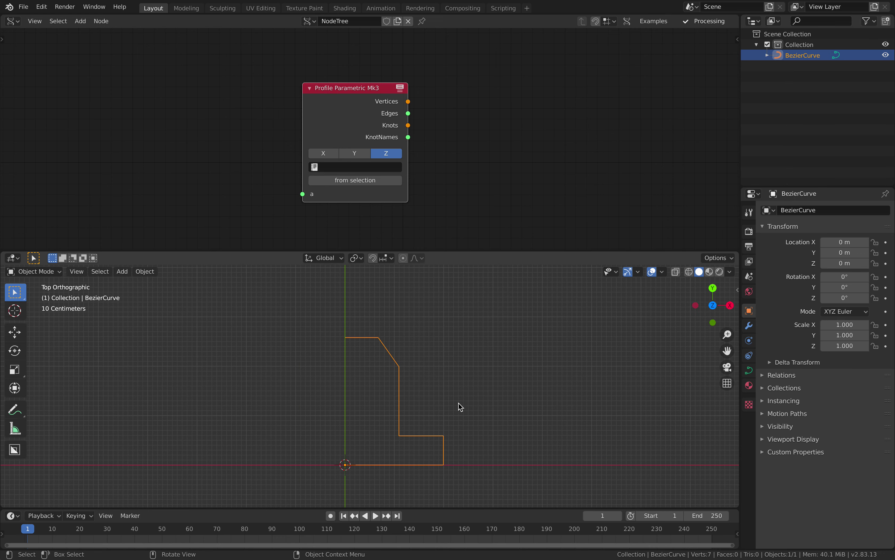
{"action": "key", "text": "ctrl+s"}
{"action": "key", "text": "Tab"}
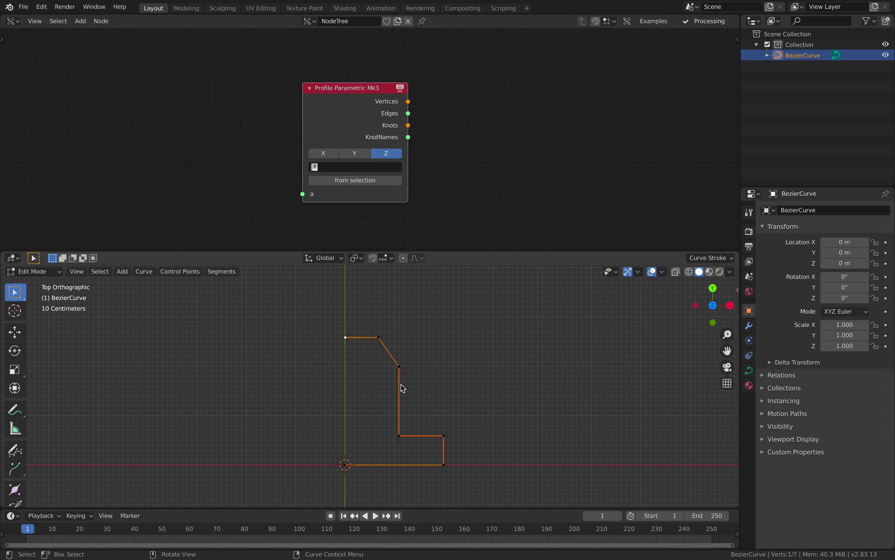
{"action": "key", "text": "Tab"}
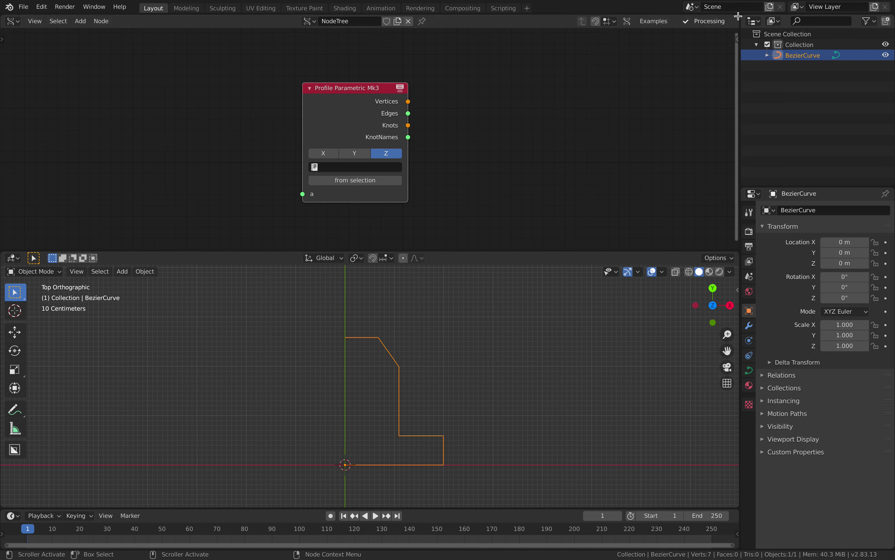
Step: Split the 3D viewport into two side-by-side areas with a Text Editor in one, and save the file with the curve hidden
{"action": "left_click_drag", "start_coordinate": [737, 252], "coordinate": [354, 265]}
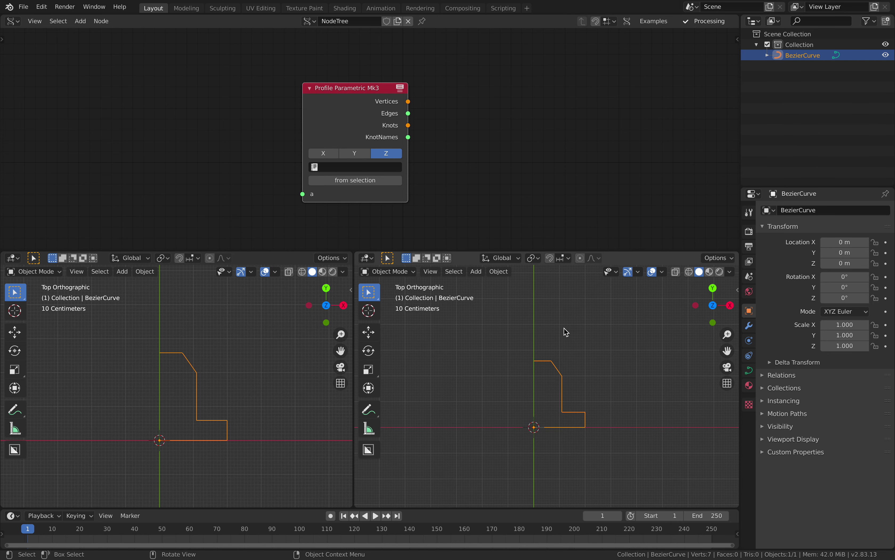
{"action": "left_click", "coordinate": [887, 56]}
{"action": "left_click", "coordinate": [13, 258]}
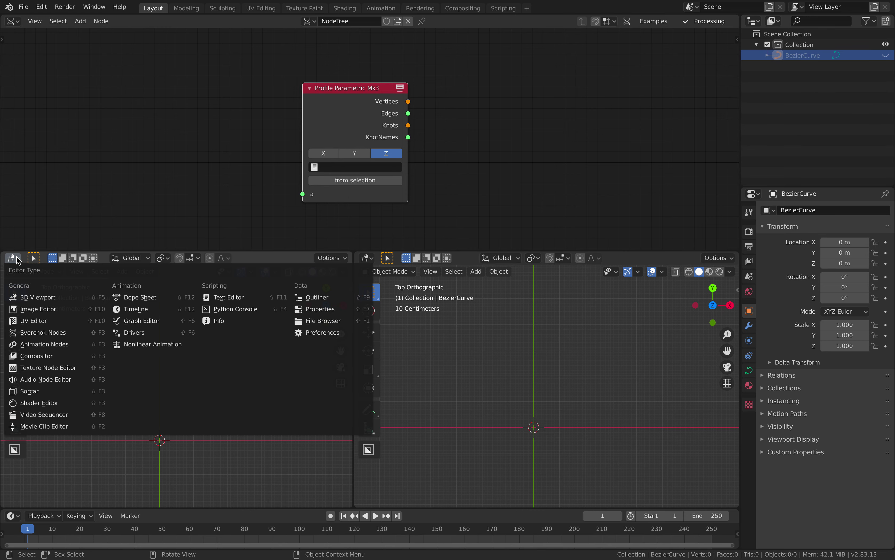
{"action": "left_click", "coordinate": [227, 297]}
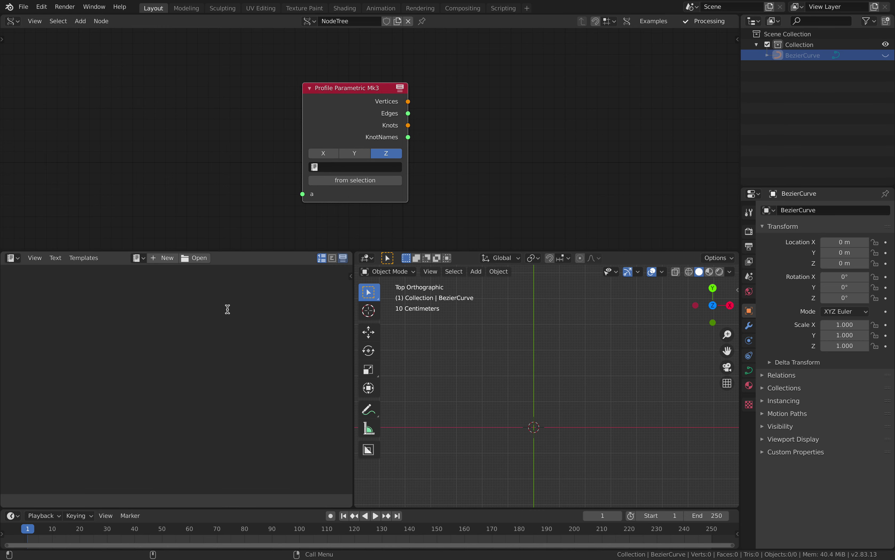
{"action": "key", "text": "ctrl+s"}
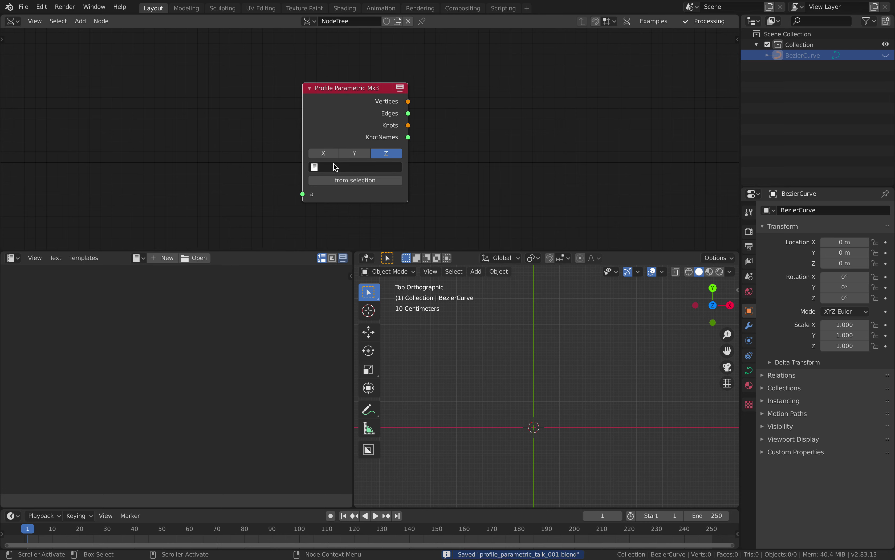
Step: Unhide the curve and try to generate a profile from it with the Profile Parametric Mk3 node's from selection operator
{"action": "left_click", "coordinate": [887, 55]}
{"action": "scroll", "coordinate": [514, 369], "scroll_direction": "up", "scroll_amount": 1}
{"action": "left_click", "coordinate": [355, 180]}
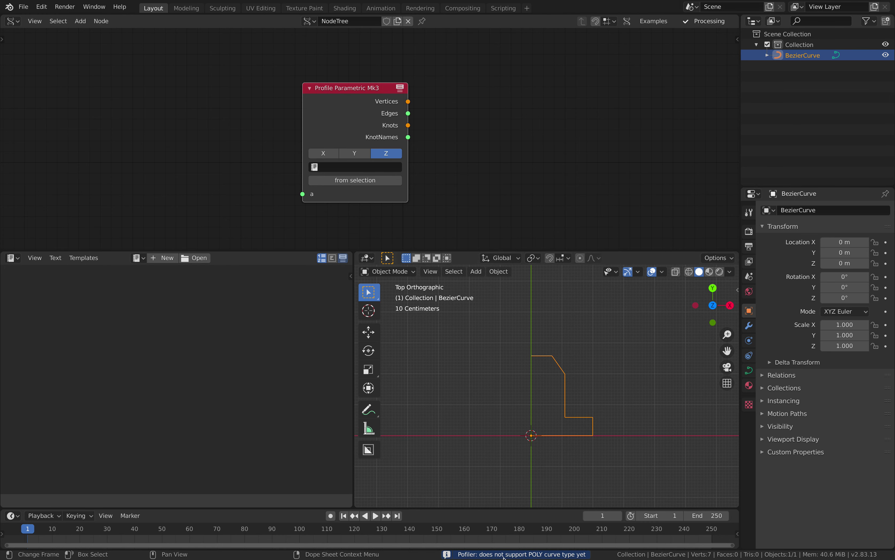
Step: Select all points of the profile curve in Edit Mode and set its spline type to Bezier
{"action": "scroll", "coordinate": [560, 408], "scroll_direction": "up", "scroll_amount": 1}
{"action": "left_click", "coordinate": [560, 401]}
{"action": "left_click", "coordinate": [568, 395]}
{"action": "key", "text": "Tab"}
{"action": "key", "text": "a"}
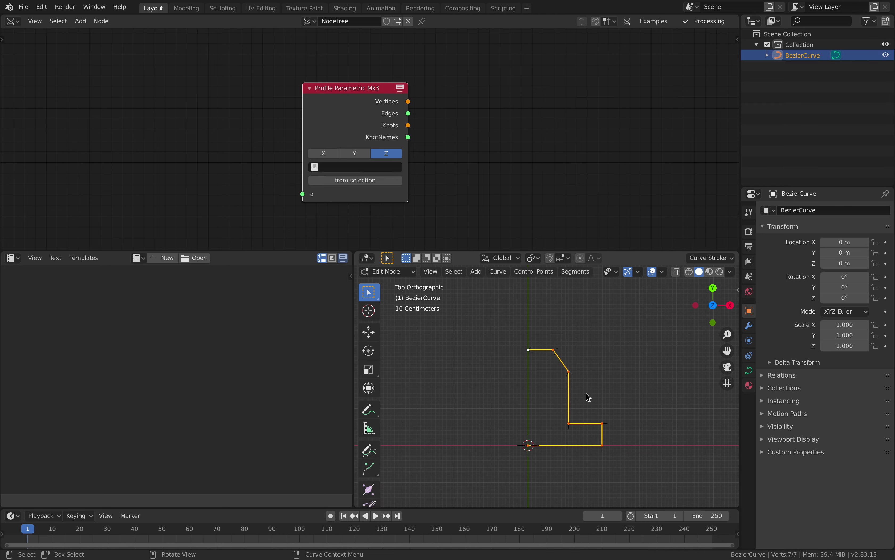
{"action": "left_click", "coordinate": [498, 271]}
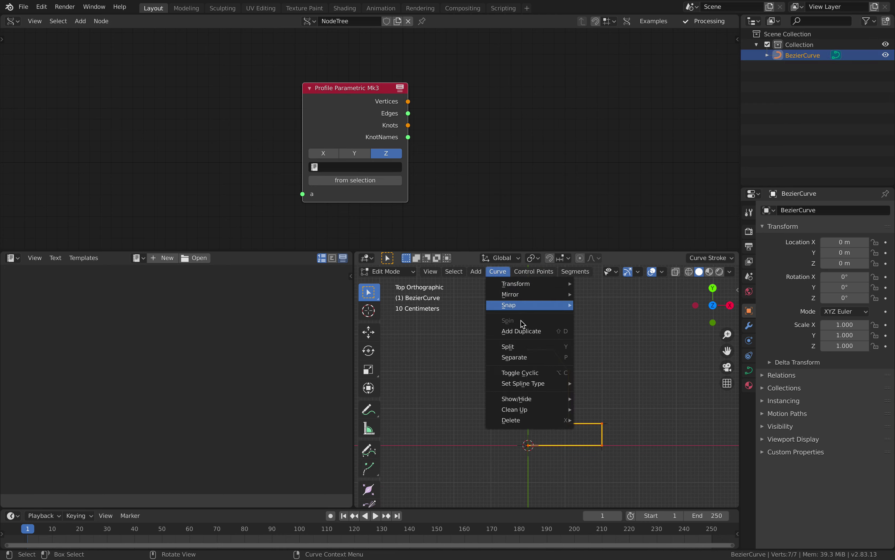
{"action": "mouse_move", "coordinate": [525, 384]}
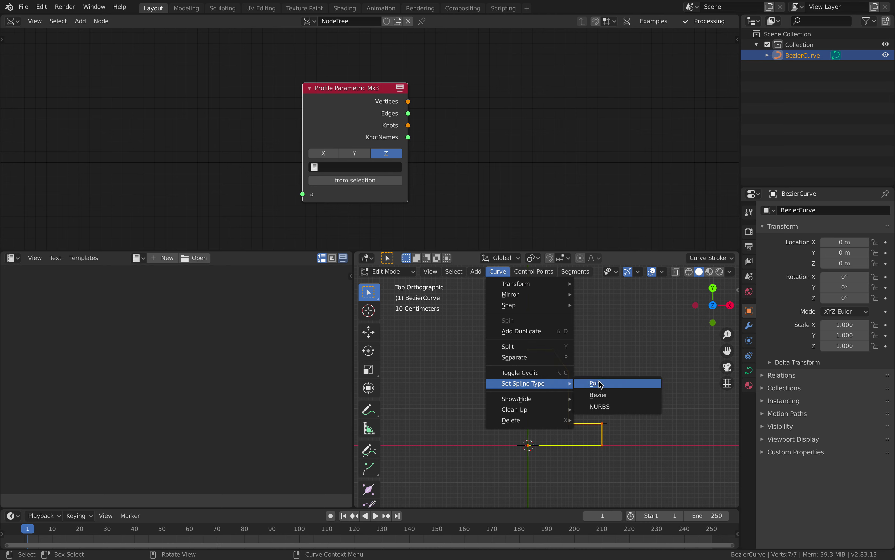
{"action": "left_click", "coordinate": [608, 397]}
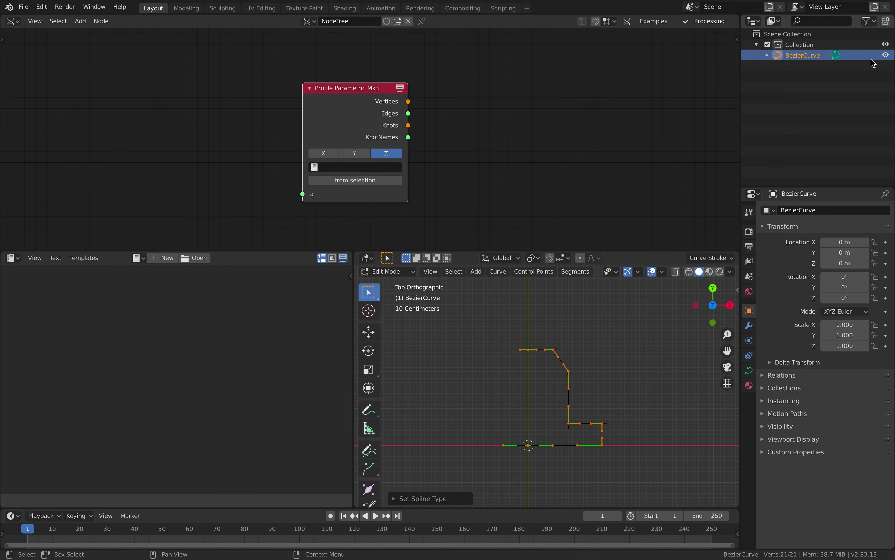
Step: Generate the node's profile from the selected curve and show the Profile Parametric Mk3 text in the Text Editor
{"action": "left_click", "coordinate": [373, 180]}
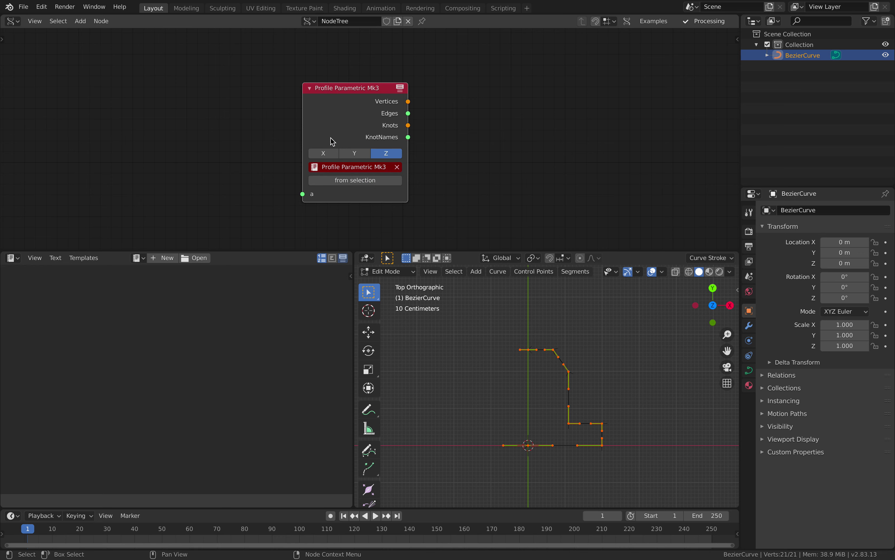
{"action": "left_click", "coordinate": [139, 257]}
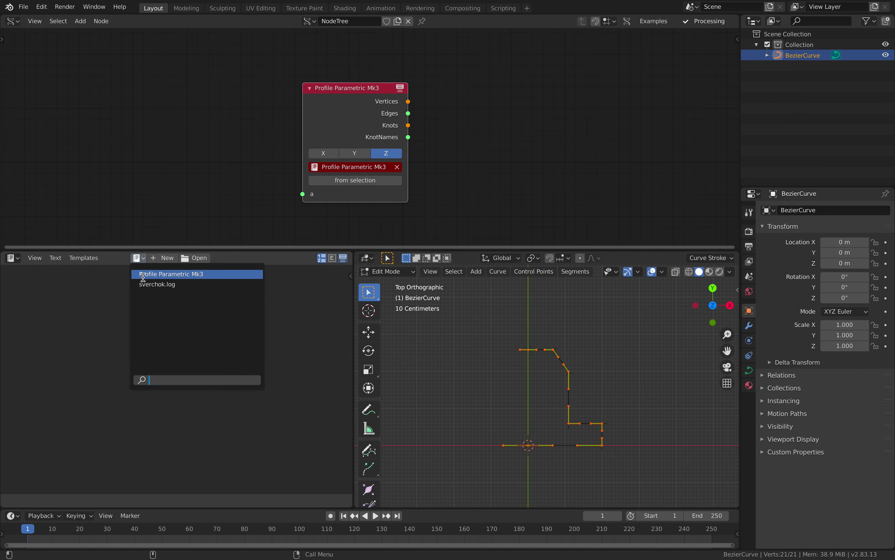
{"action": "left_click", "coordinate": [144, 274]}
{"action": "scroll", "coordinate": [274, 196], "scroll_direction": "up", "scroll_amount": 2}
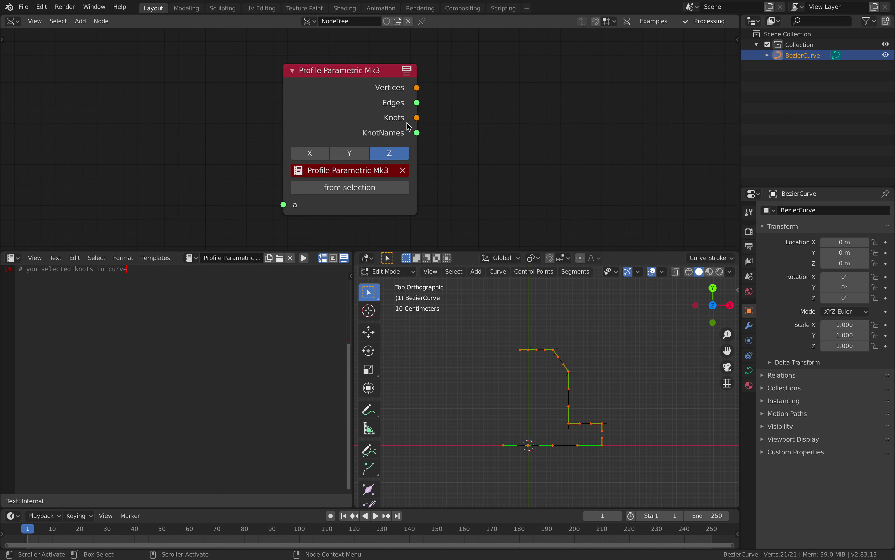
Step: Run from selection on the node again and return the curve to Object Mode
{"action": "left_click", "coordinate": [365, 193]}
{"action": "scroll", "coordinate": [366, 193], "scroll_direction": "down", "scroll_amount": 1}
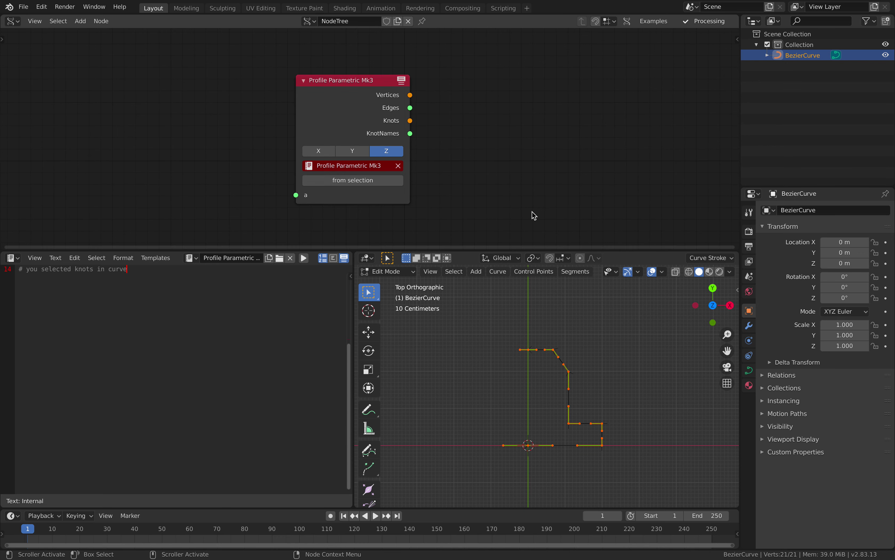
{"action": "key", "text": "Tab"}
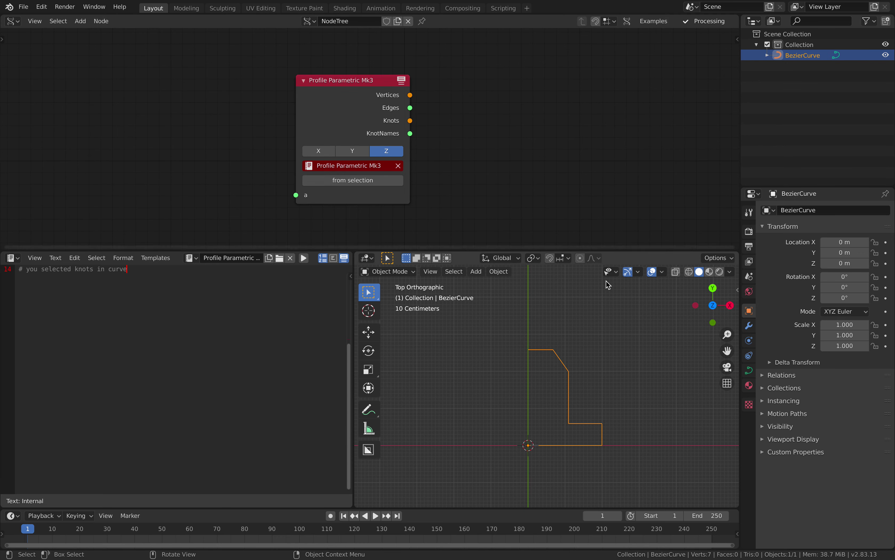
Step: Hide the BezierCurve object in the viewport and show the beginning of the generated profile text
{"action": "left_click", "coordinate": [886, 55]}
{"action": "middle_click_drag", "start_coordinate": [281, 160], "coordinate": [285, 144]}
{"action": "scroll", "coordinate": [285, 144], "scroll_direction": "up", "scroll_amount": 1}
{"action": "left_click_drag", "start_coordinate": [295, 182], "coordinate": [245, 194]}
{"action": "middle_click_drag", "start_coordinate": [249, 192], "coordinate": [261, 184]}
{"action": "scroll", "coordinate": [311, 286], "scroll_direction": "up", "scroll_amount": 5}
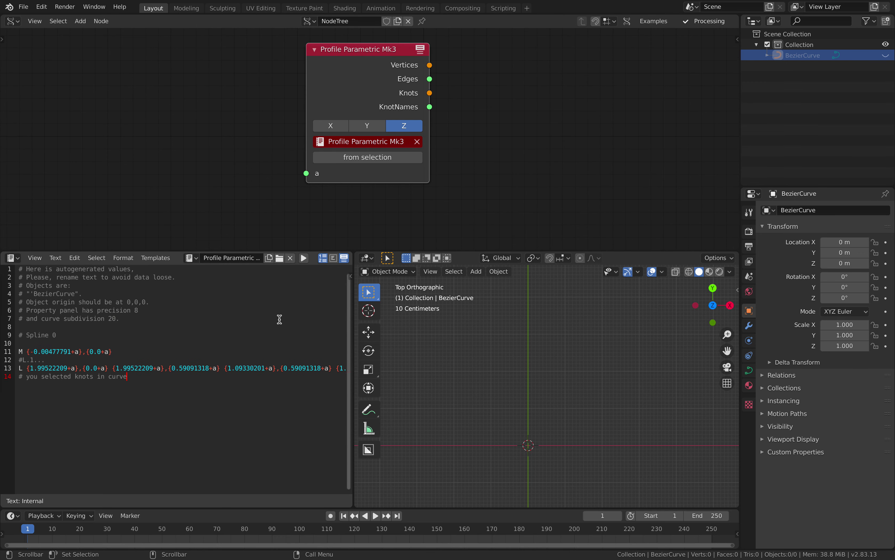
Step: Break the L line of the profile text into separate lines, one coordinate pair per line
{"action": "mouse_move", "coordinate": [352, 313]}
{"action": "left_mouse_down"}
{"action": "mouse_move", "coordinate": [664, 326]}
{"action": "mouse_move", "coordinate": [341, 325]}
{"action": "left_mouse_up"}
{"action": "left_click", "coordinate": [49, 368]}
{"action": "left_click", "coordinate": [113, 366]}
{"action": "key", "text": "Return"}
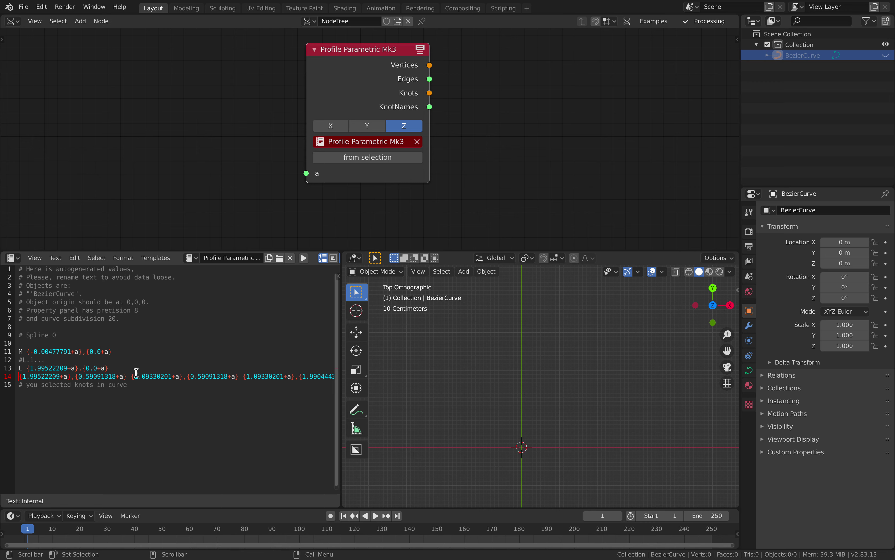
{"action": "key", "text": "Return"}
{"action": "left_click", "coordinate": [129, 385]}
{"action": "key", "text": "Return"}
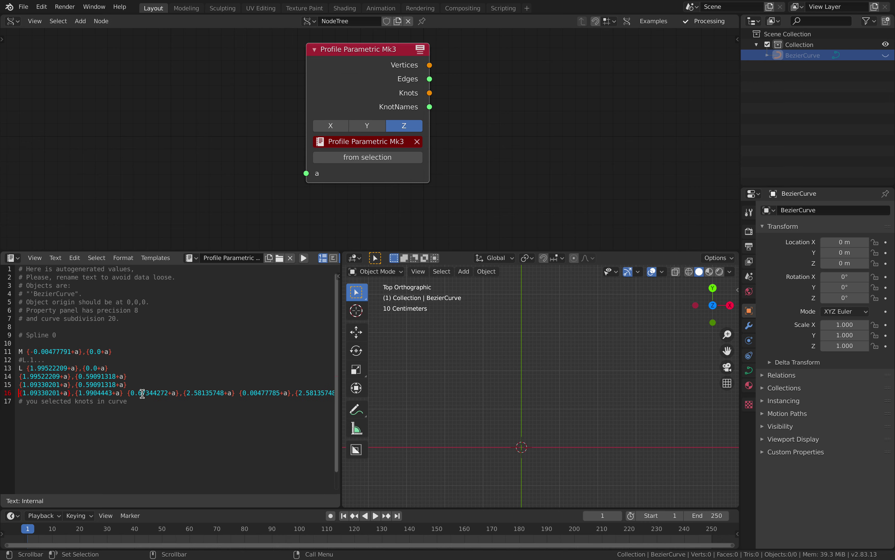
{"action": "left_click", "coordinate": [129, 393]}
{"action": "key", "text": "Return"}
{"action": "left_click", "coordinate": [131, 401]}
{"action": "key", "text": "Return"}
{"action": "left_click", "coordinate": [136, 385]}
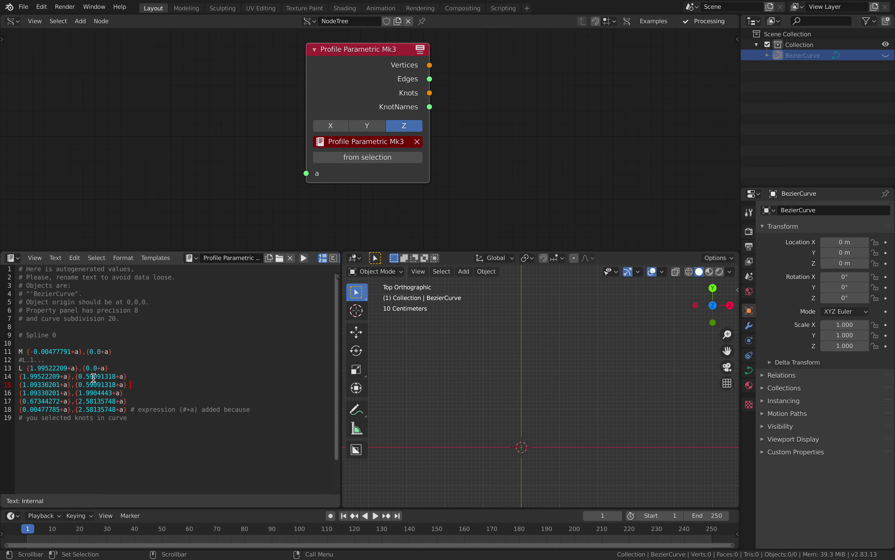
Step: Delete the autogenerated header comments and the #L.1... comment so the profile text contains the M line directly followed by L
{"action": "left_click", "coordinate": [111, 353]}
{"action": "left_click_drag", "start_coordinate": [18, 351], "coordinate": [19, 270]}
{"action": "left_click", "coordinate": [77, 295]}
{"action": "left_click_drag", "start_coordinate": [18, 350], "coordinate": [3, 276]}
{"action": "key", "text": "BackSpace"}
{"action": "key", "text": "BackSpace"}
{"action": "key", "text": "BackSpace"}
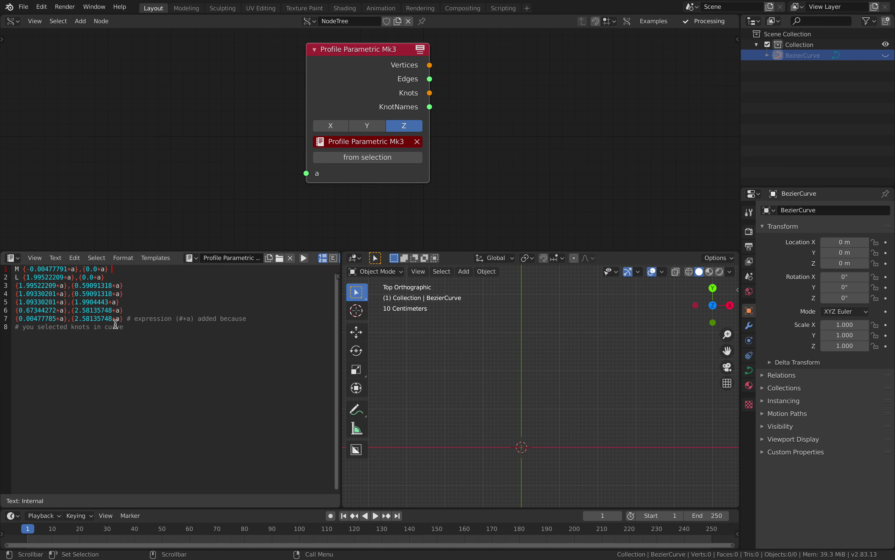
Step: Delete the trailing comment about the added expression from the profile text and save the file
{"action": "left_click_drag", "start_coordinate": [127, 318], "coordinate": [164, 366]}
{"action": "key", "text": "BackSpace"}
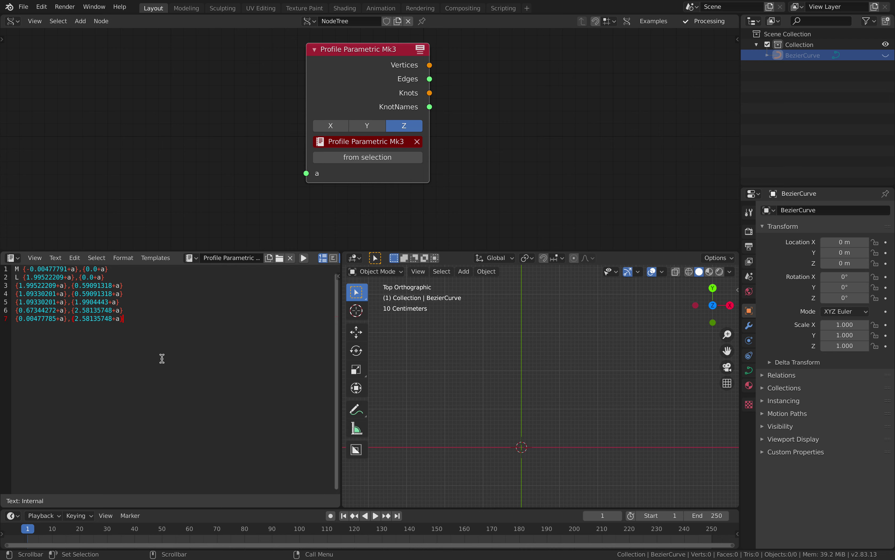
{"action": "key", "text": "Return"}
{"action": "left_click", "coordinate": [23, 7]}
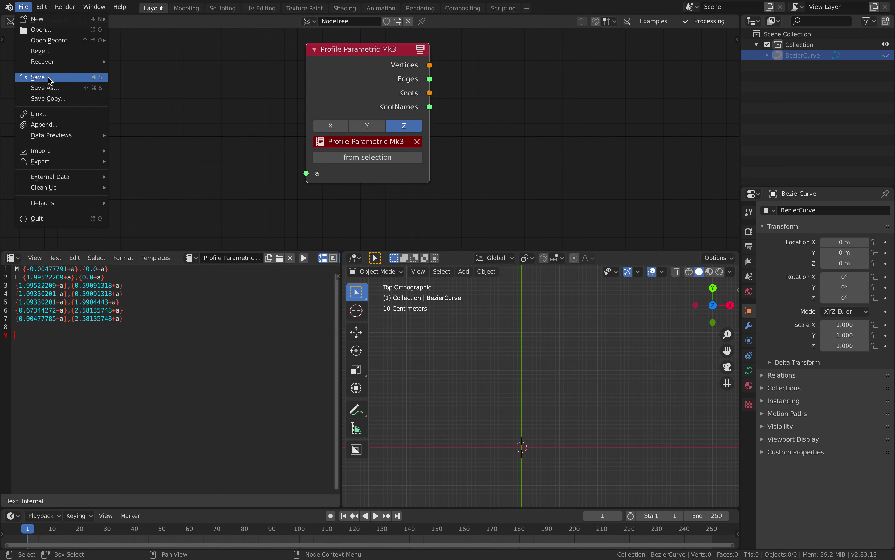
{"action": "left_click", "coordinate": [33, 79]}
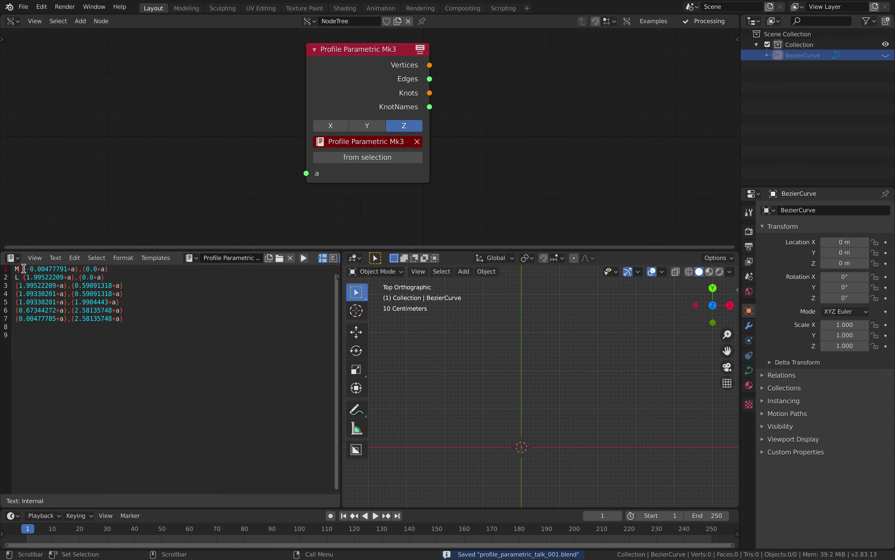
Step: Examine the M start point and the L coordinate pairs in the profile text against the original curve
{"action": "left_click_drag", "start_coordinate": [24, 268], "coordinate": [130, 269]}
{"action": "left_click", "coordinate": [133, 276]}
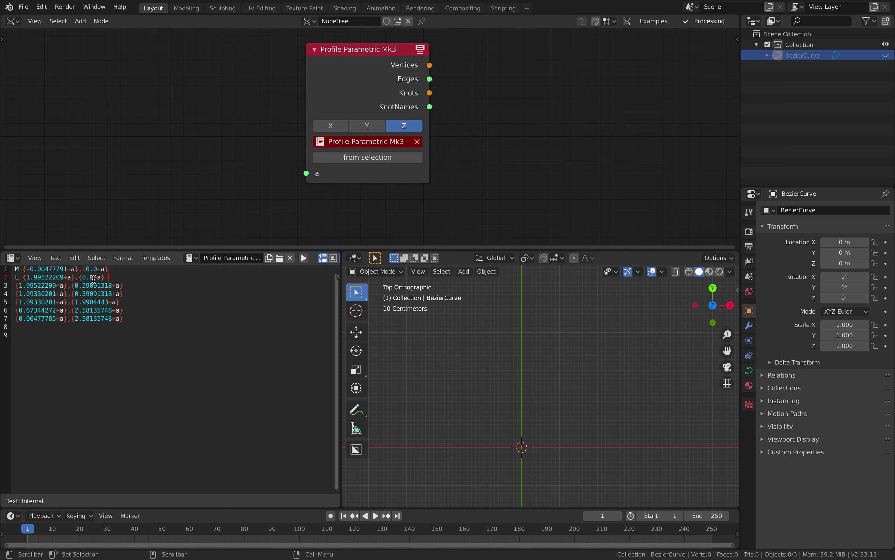
{"action": "left_click_drag", "start_coordinate": [27, 277], "coordinate": [93, 279]}
{"action": "left_click", "coordinate": [52, 295]}
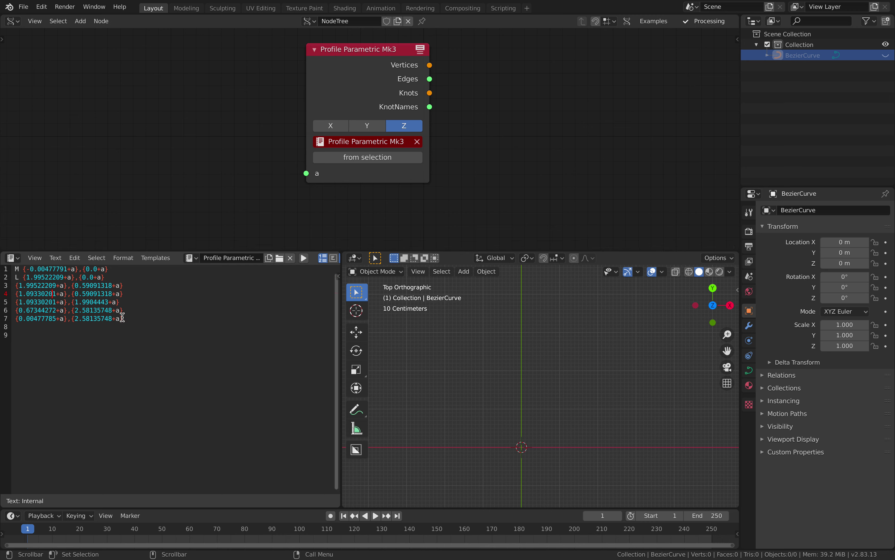
{"action": "left_click_drag", "start_coordinate": [124, 319], "coordinate": [26, 325]}
{"action": "left_click", "coordinate": [886, 55]}
{"action": "left_click", "coordinate": [887, 56]}
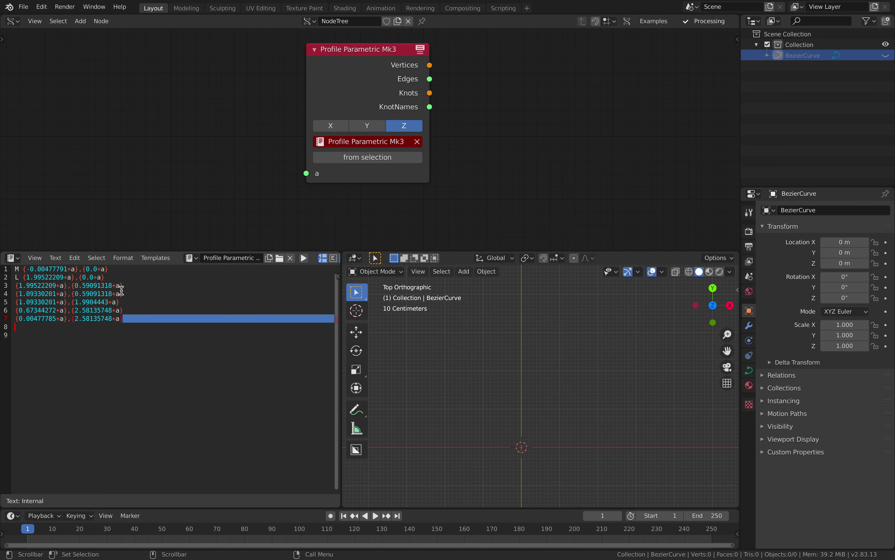
{"action": "key", "text": "alt+space"}
{"action": "type", "text": "floa"}
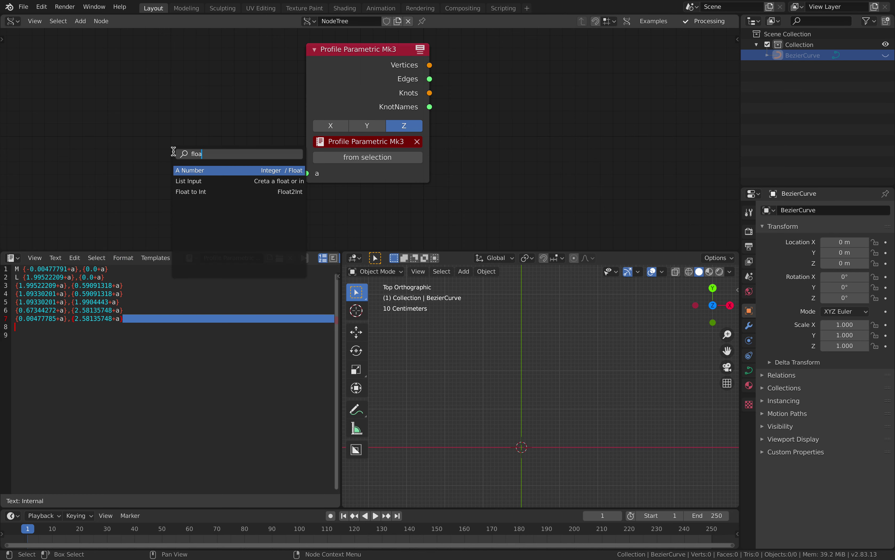
{"action": "key", "text": "Down"}
{"action": "key", "text": "Return"}
{"action": "left_click", "coordinate": [173, 150]}
{"action": "key", "text": "x"}
Step: Add an A Number node, link its output to the profile node's a input, and set its float to 0.18
{"action": "key", "text": "shift+a"}
{"action": "left_click", "coordinate": [175, 150]}
{"action": "type", "text": "flo"}
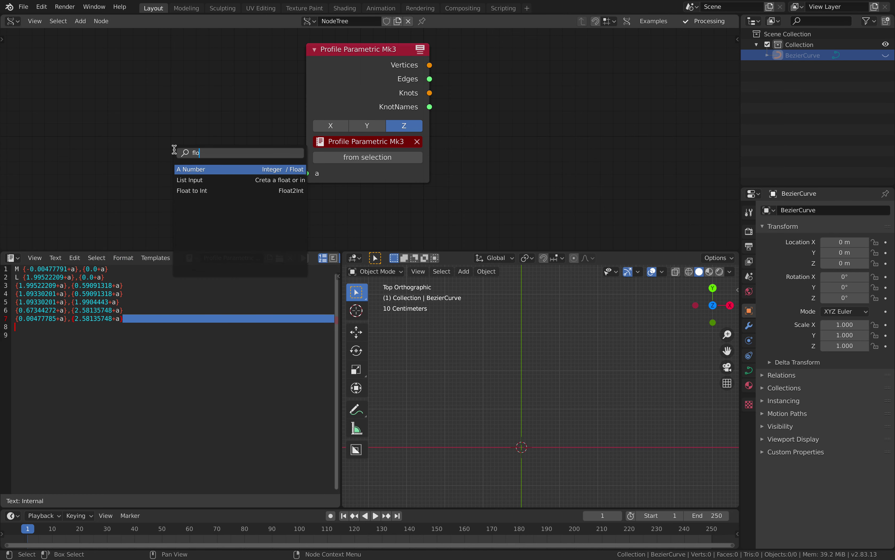
{"action": "key", "text": "Return"}
{"action": "left_click", "coordinate": [176, 153]}
{"action": "left_click_drag", "start_coordinate": [263, 173], "coordinate": [306, 173]}
{"action": "left_click_drag", "start_coordinate": [231, 188], "coordinate": [245, 189]}
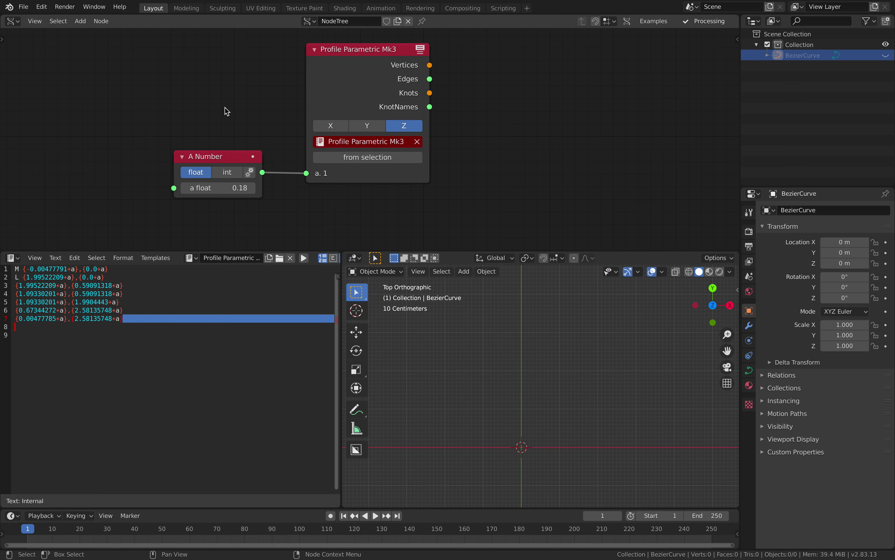
Step: Advance the timeline to frame 2 and save the file
{"action": "key", "text": "Right"}
{"action": "key", "text": "ctrl+s"}
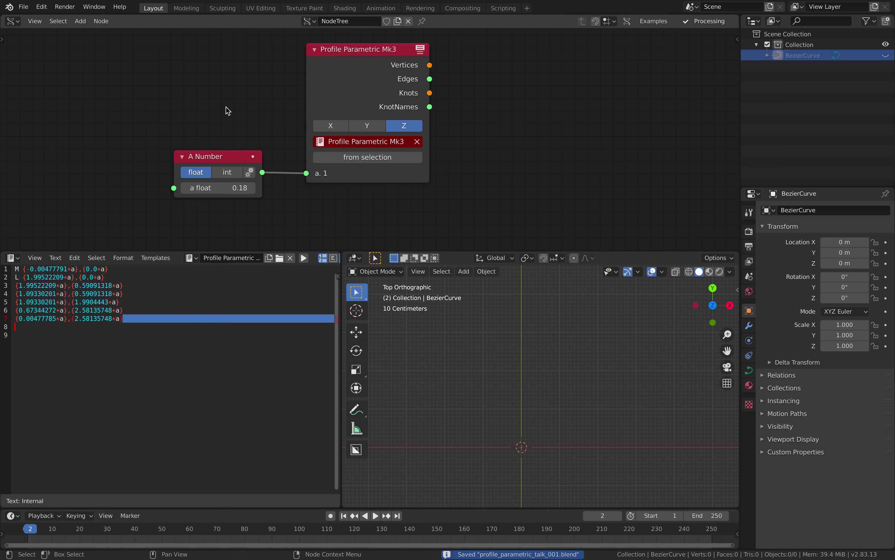
{"action": "key", "text": "shift+a"}
{"action": "left_click", "coordinate": [482, 94]}
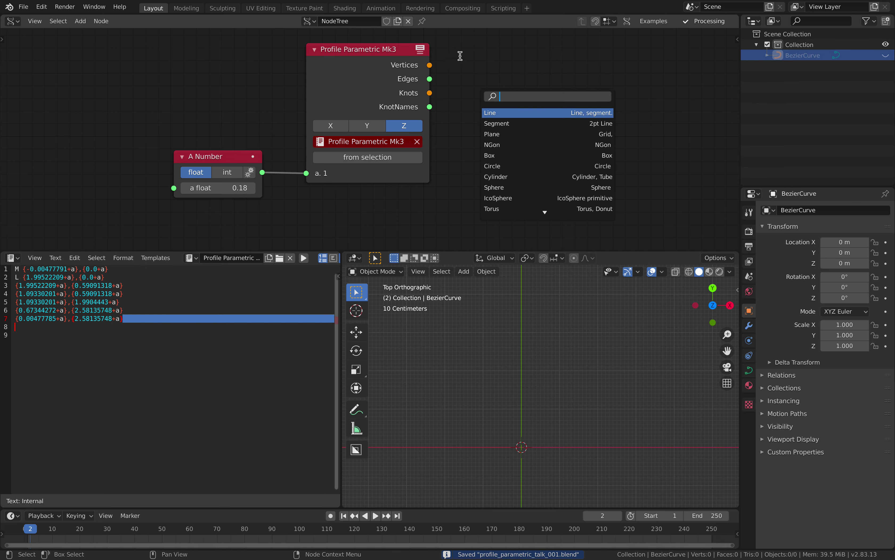
{"action": "key", "text": "Escape"}
Step: Attach a Temporal Viewer to the Profile Parametric Mk3 node's vertices and edges, place it beside the node, and save the file
{"action": "left_click", "coordinate": [381, 48], "text": "ctrl+shift"}
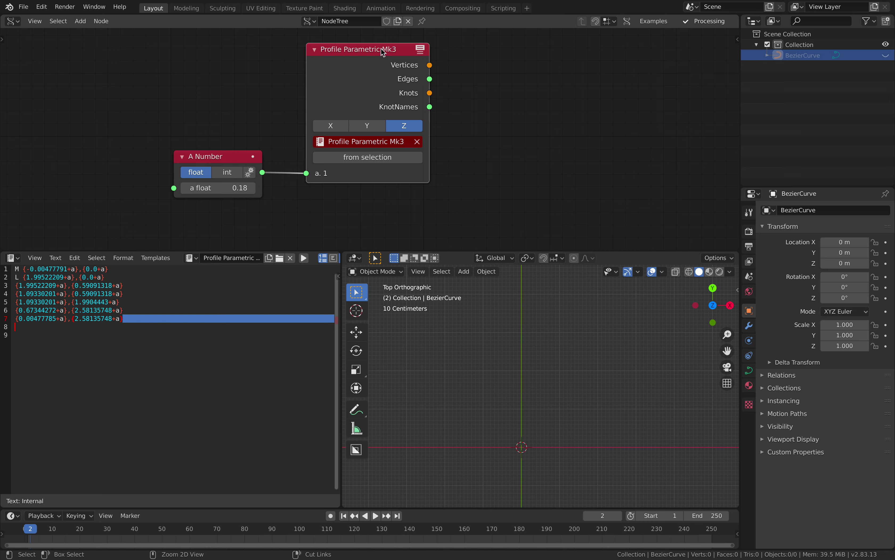
{"action": "left_click", "coordinate": [521, 59]}
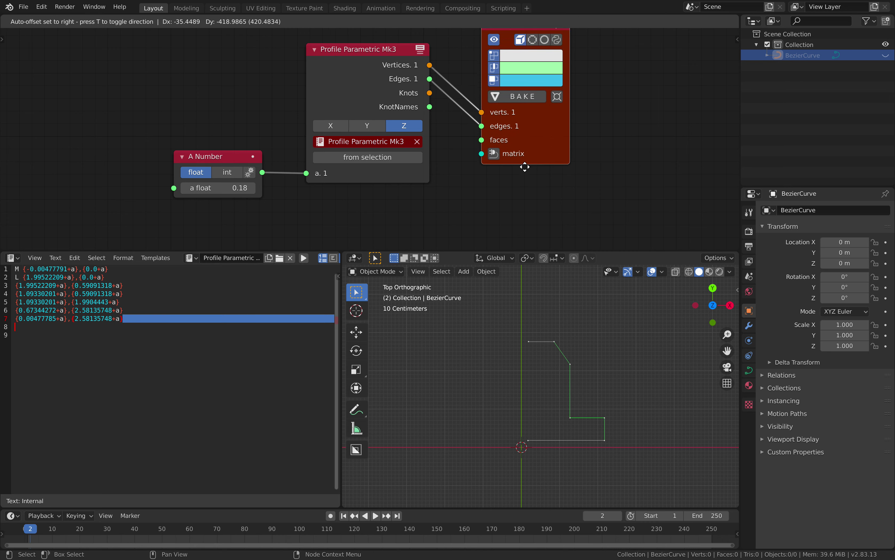
{"action": "left_click", "coordinate": [523, 176]}
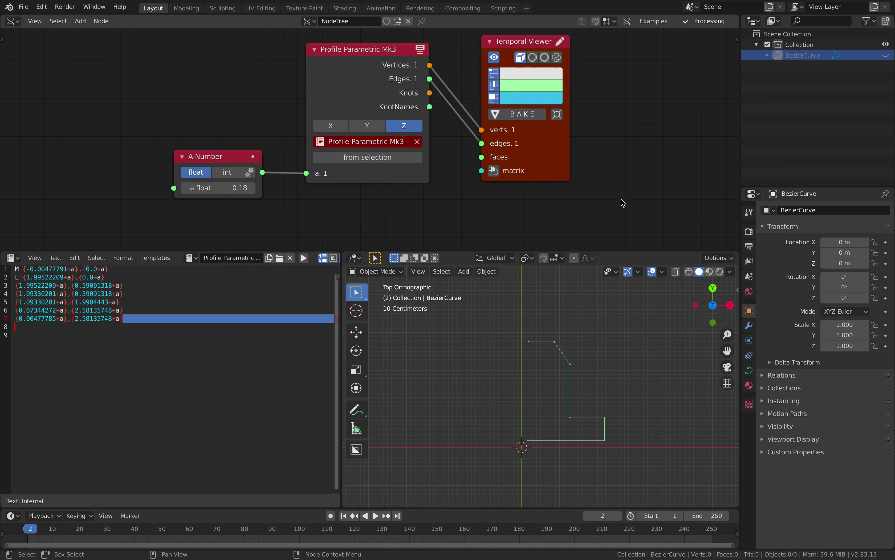
{"action": "key", "text": "ctrl+s"}
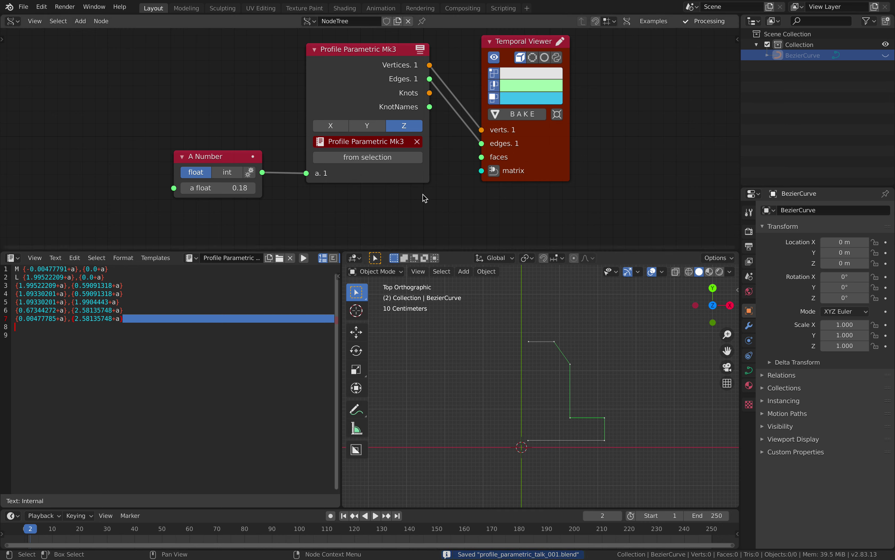
Step: Reassign the Profile Parametric Mk3 text to the profile node and move the Temporal Viewer farther from it
{"action": "left_click", "coordinate": [378, 146]}
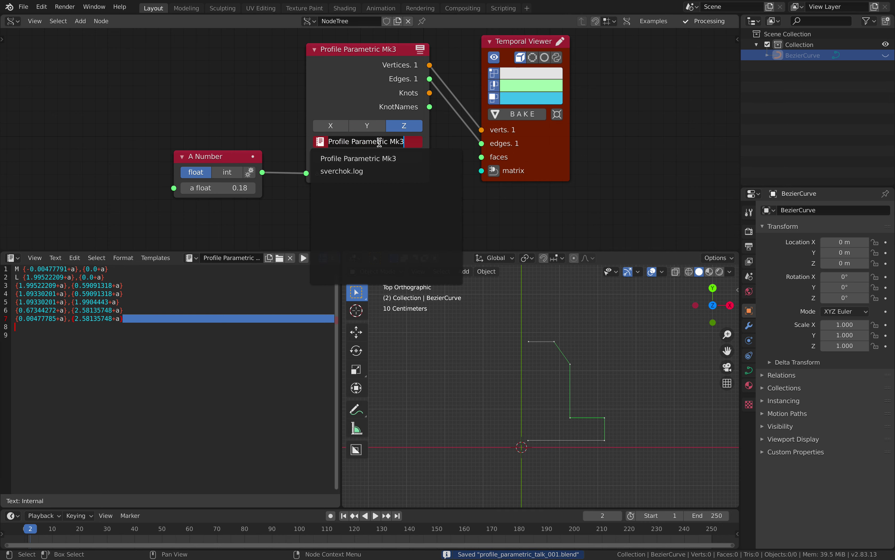
{"action": "left_click", "coordinate": [370, 158]}
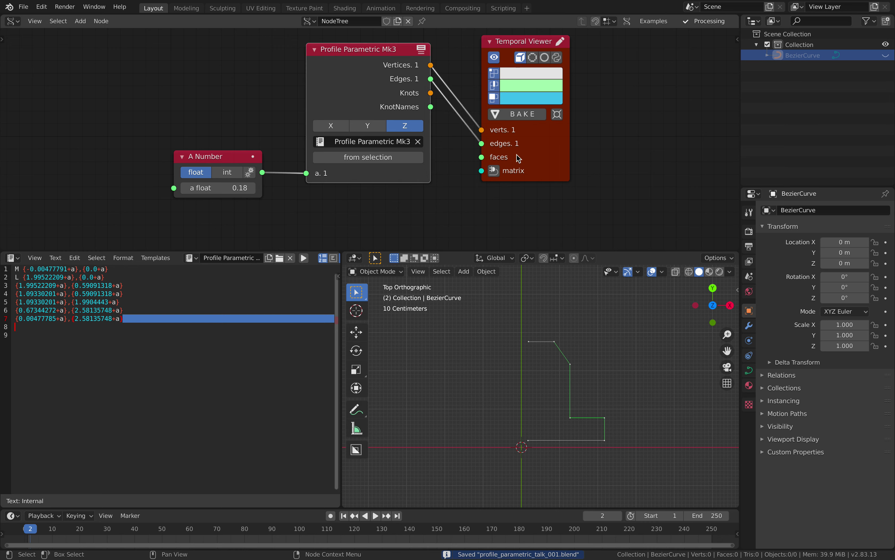
{"action": "left_click_drag", "start_coordinate": [516, 159], "coordinate": [550, 159]}
Step: Set the A Number node's float to 0.06 and save the file
{"action": "mouse_move", "coordinate": [229, 190]}
{"action": "left_mouse_down"}
{"action": "mouse_move", "coordinate": [213, 189]}
{"action": "mouse_move", "coordinate": [237, 190]}
{"action": "mouse_move", "coordinate": [226, 190]}
{"action": "left_mouse_up"}
{"action": "left_click", "coordinate": [238, 192]}
{"action": "left_click", "coordinate": [484, 382]}
{"action": "middle_click_drag", "start_coordinate": [490, 378], "coordinate": [459, 390], "text": "shift"}
{"action": "left_click_drag", "start_coordinate": [236, 193], "coordinate": [204, 192]}
{"action": "key", "text": "ctrl+s"}
Step: Enable the fake user for the NodeTree and save the file as profile_parametric_talk_002.blend
{"action": "left_click", "coordinate": [386, 21]}
{"action": "left_click", "coordinate": [23, 7]}
{"action": "left_click", "coordinate": [60, 88]}
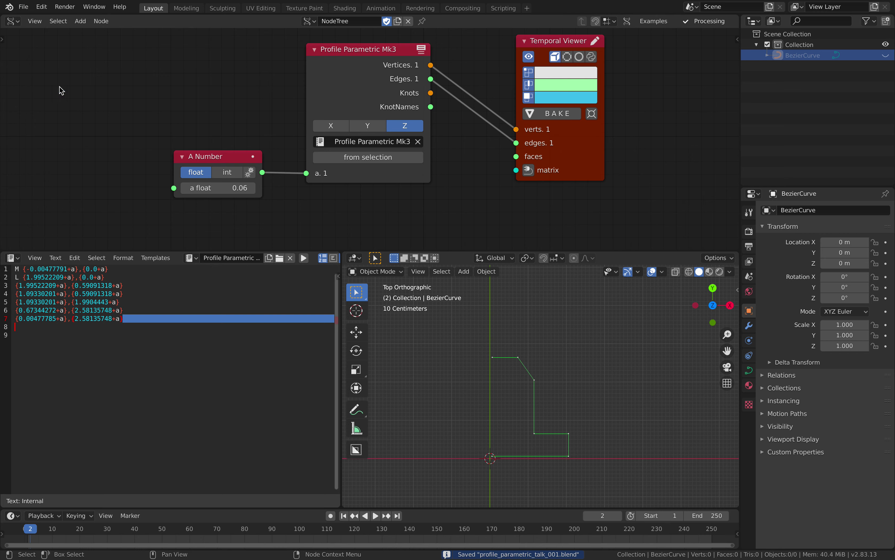
{"action": "left_click", "coordinate": [601, 492]}
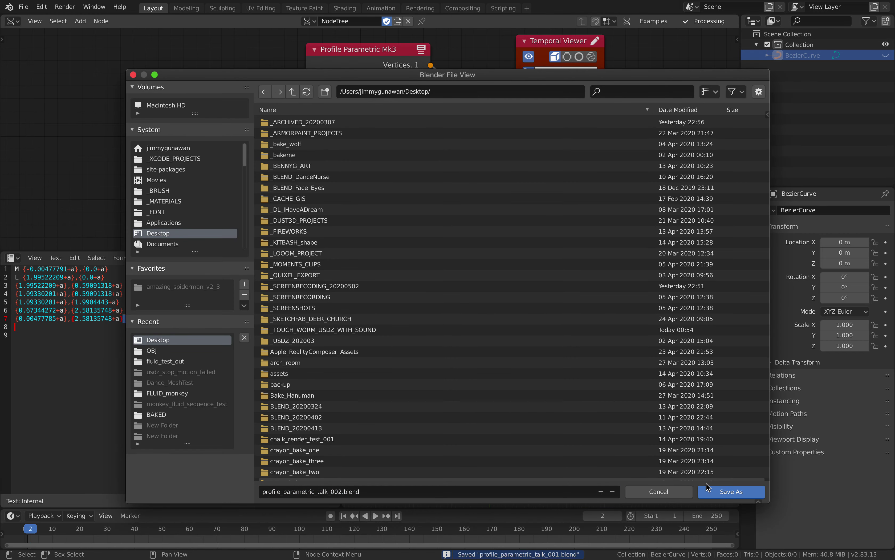
{"action": "left_click", "coordinate": [731, 491]}
Step: Spread out the A Number, Profile Parametric Mk3 and Temporal Viewer nodes to make room between them
{"action": "middle_click_drag", "start_coordinate": [485, 176], "coordinate": [477, 173]}
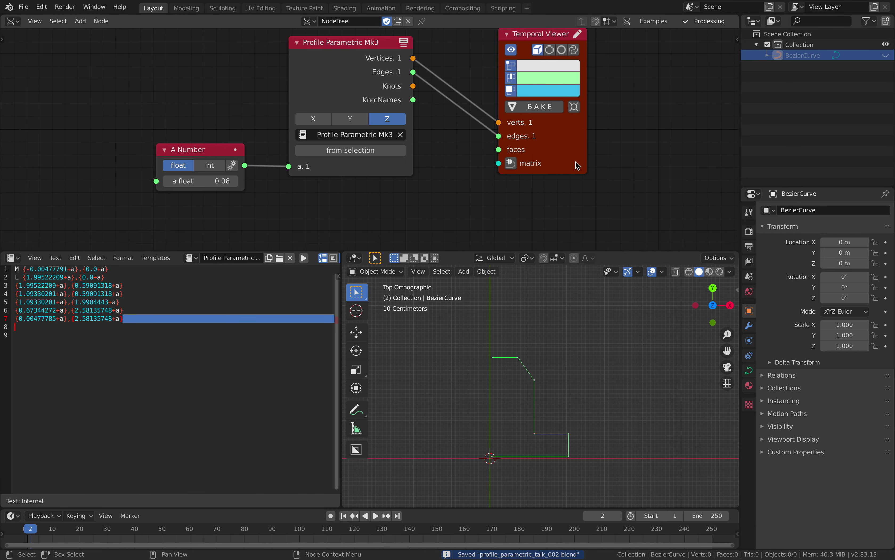
{"action": "left_click_drag", "start_coordinate": [578, 166], "coordinate": [617, 159]}
{"action": "left_click_drag", "start_coordinate": [323, 47], "coordinate": [324, 52]}
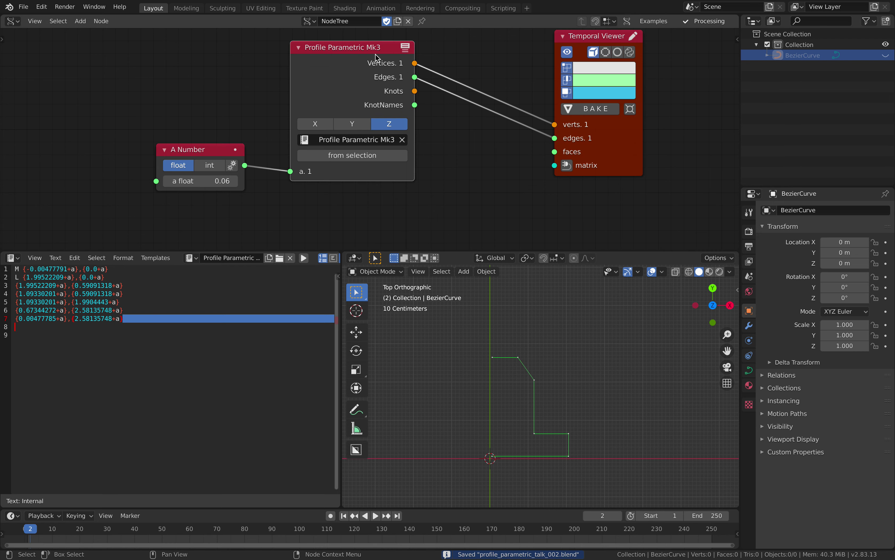
{"action": "left_click_drag", "start_coordinate": [590, 148], "coordinate": [601, 143]}
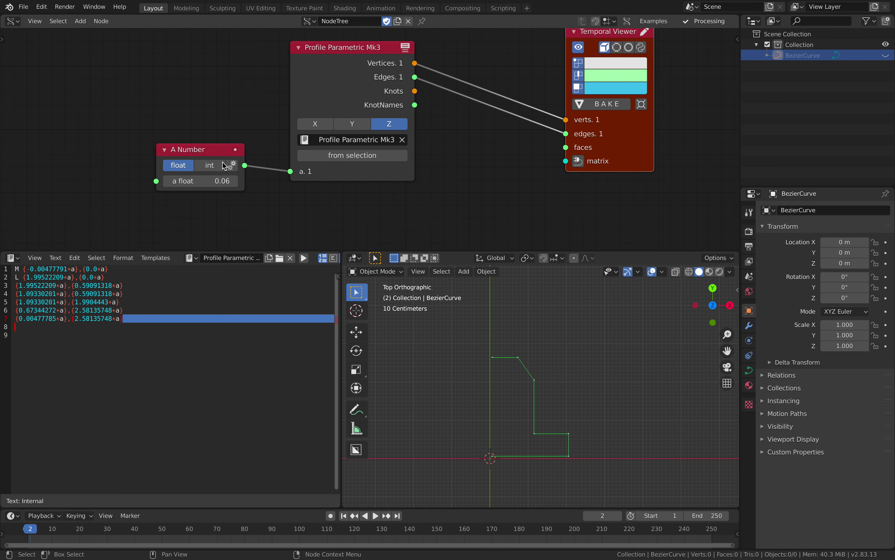
{"action": "left_click_drag", "start_coordinate": [221, 152], "coordinate": [183, 148]}
{"action": "left_click_drag", "start_coordinate": [326, 106], "coordinate": [291, 108]}
{"action": "scroll", "coordinate": [543, 452], "scroll_direction": "up", "scroll_amount": 1}
{"action": "scroll", "coordinate": [517, 206], "scroll_direction": "up", "scroll_amount": 1}
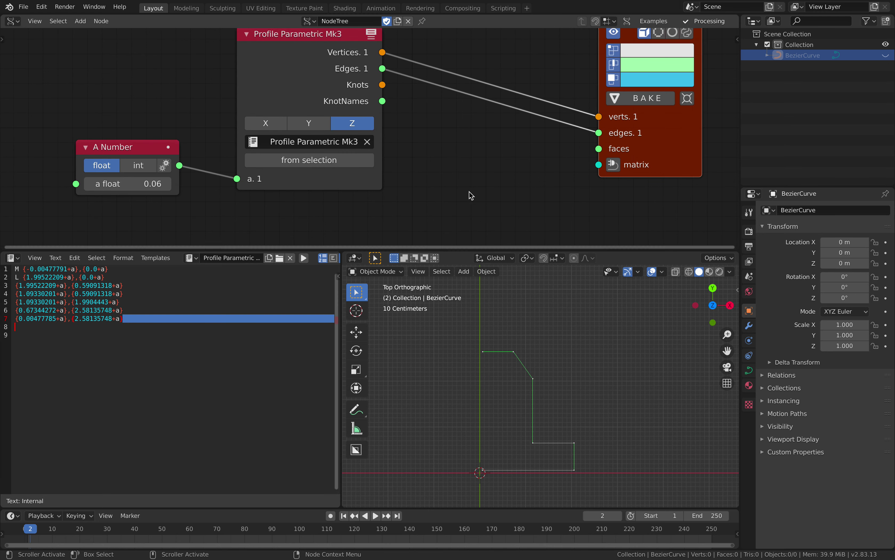
Step: Add a Viewer Index+ node between the profile node and the Temporal Viewer
{"action": "key", "text": "shift+a"}
{"action": "left_click", "coordinate": [456, 148]}
{"action": "type", "text": "index"}
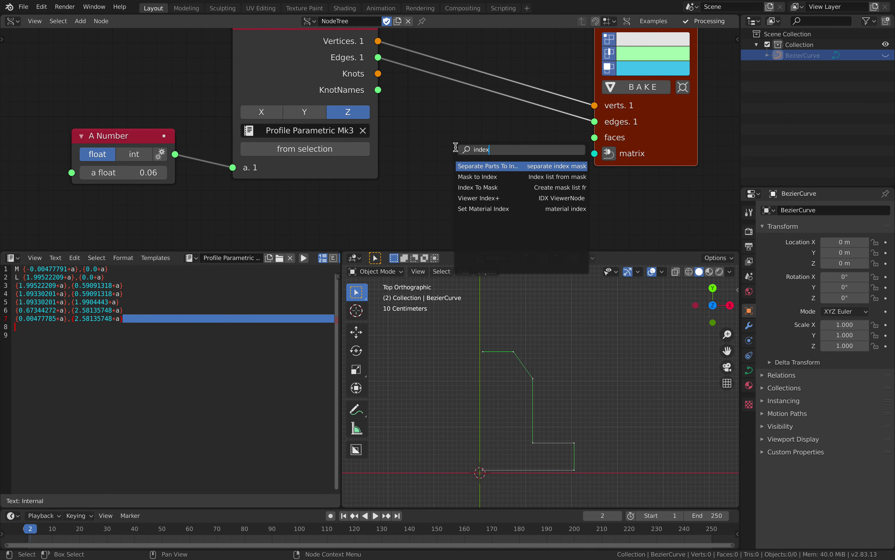
{"action": "key", "text": "Down"}
{"action": "key", "text": "Down"}
{"action": "key", "text": "Down"}
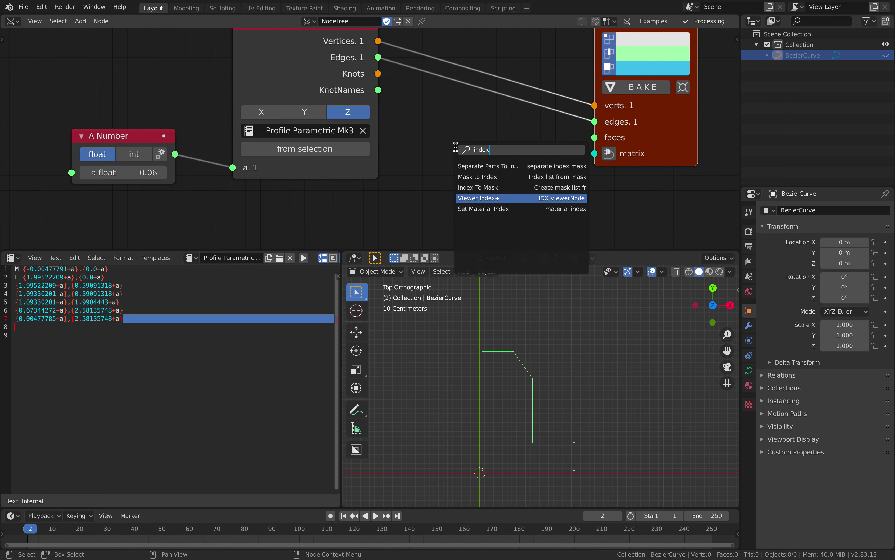
{"action": "key", "text": "Return"}
{"action": "left_click", "coordinate": [469, 144]}
{"action": "scroll", "coordinate": [470, 143], "scroll_direction": "down", "scroll_amount": 2}
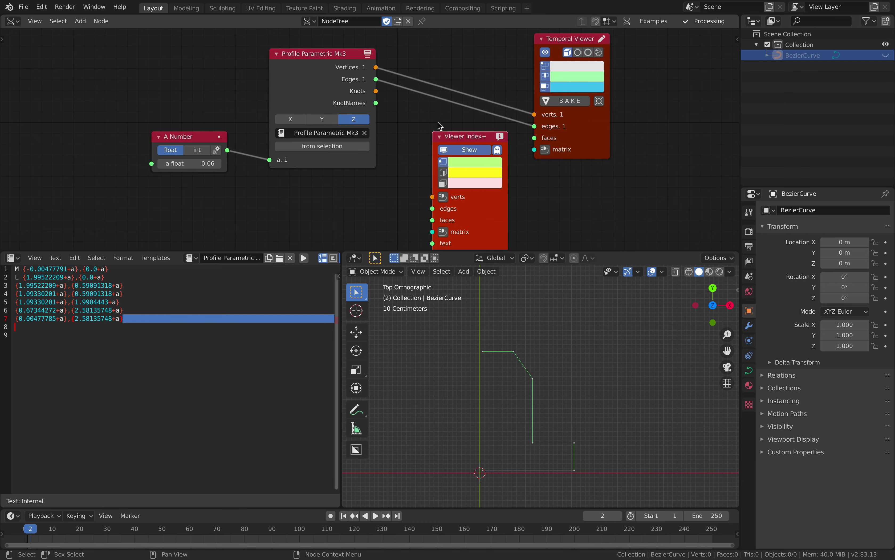
Step: Link the profile node's Vertices output to the Viewer Index+ verts input and inspect the profile's points in the viewport
{"action": "left_click_drag", "start_coordinate": [376, 74], "coordinate": [431, 203]}
{"action": "scroll", "coordinate": [422, 237], "scroll_direction": "up", "scroll_amount": 2}
{"action": "scroll", "coordinate": [547, 373], "scroll_direction": "up", "scroll_amount": 3}
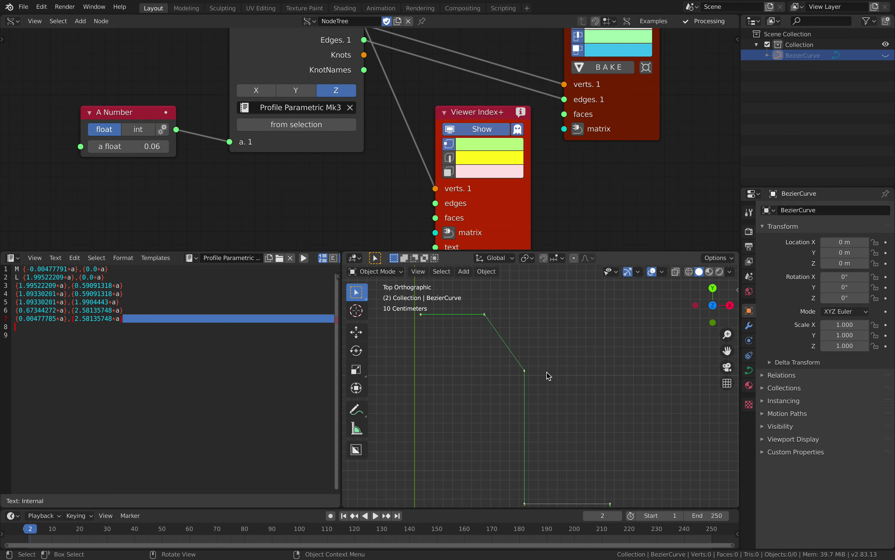
{"action": "scroll", "coordinate": [582, 481], "scroll_direction": "down", "scroll_amount": 2}
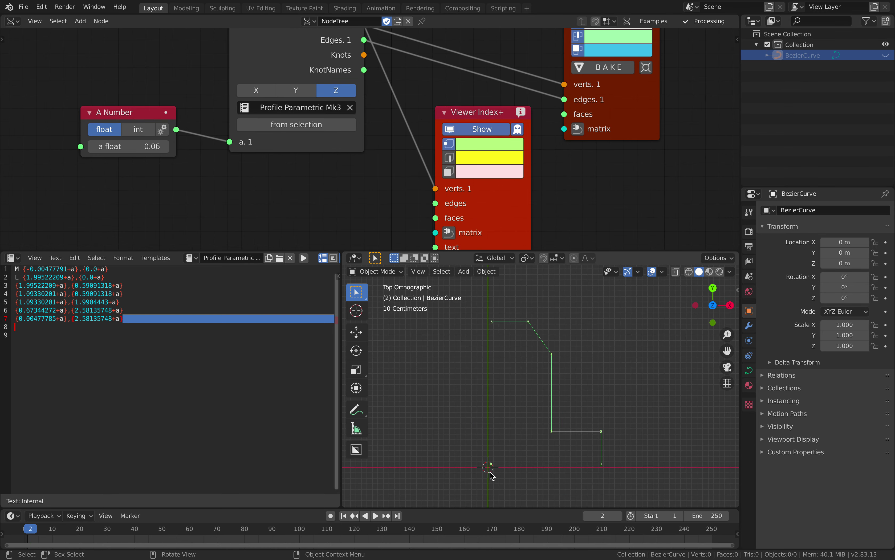
{"action": "scroll", "coordinate": [566, 424], "scroll_direction": "up", "scroll_amount": 1}
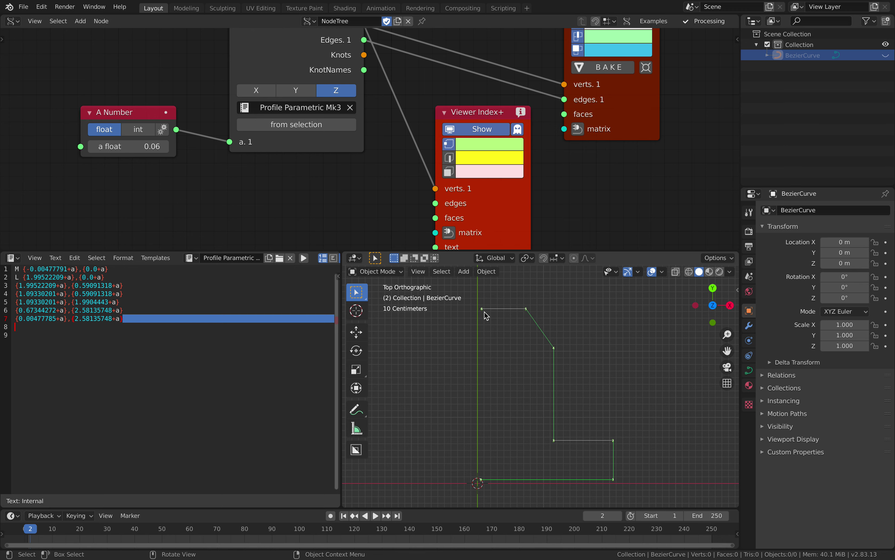
{"action": "left_click", "coordinate": [111, 276]}
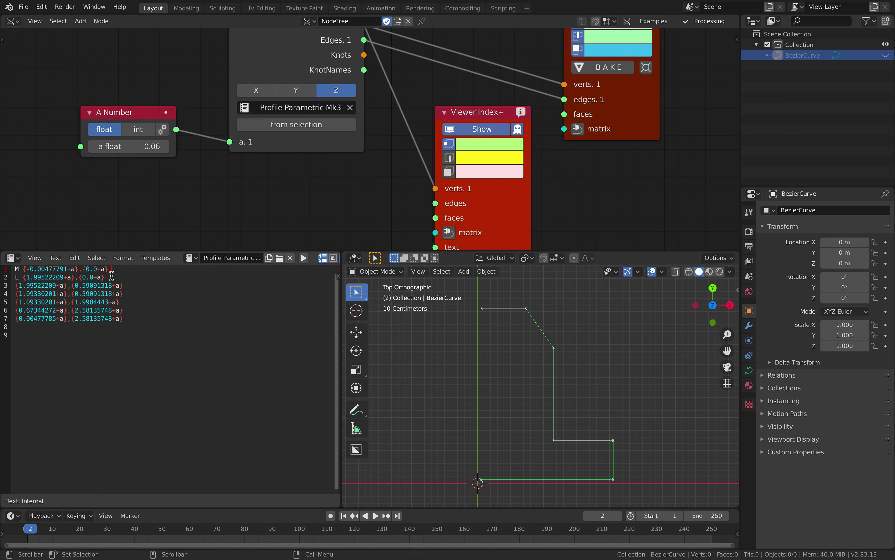
Step: Replace parameter a with B in the X coordinates on lines 2 and 3 of the profile text
{"action": "left_click", "coordinate": [140, 318]}
{"action": "key", "text": "ctrl+s"}
{"action": "left_click", "coordinate": [65, 287]}
{"action": "key", "text": "Up"}
{"action": "key", "text": "Up"}
{"action": "key", "text": "Right"}
{"action": "key", "text": "Right"}
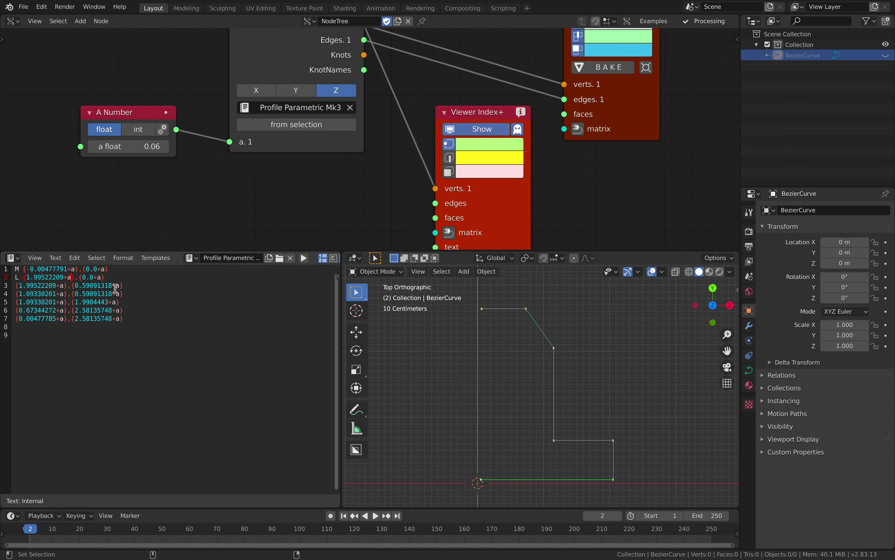
{"action": "type", "text": "B"}
{"action": "key", "text": "Down"}
{"action": "key", "text": "shift+Right"}
{"action": "type", "text": "B"}
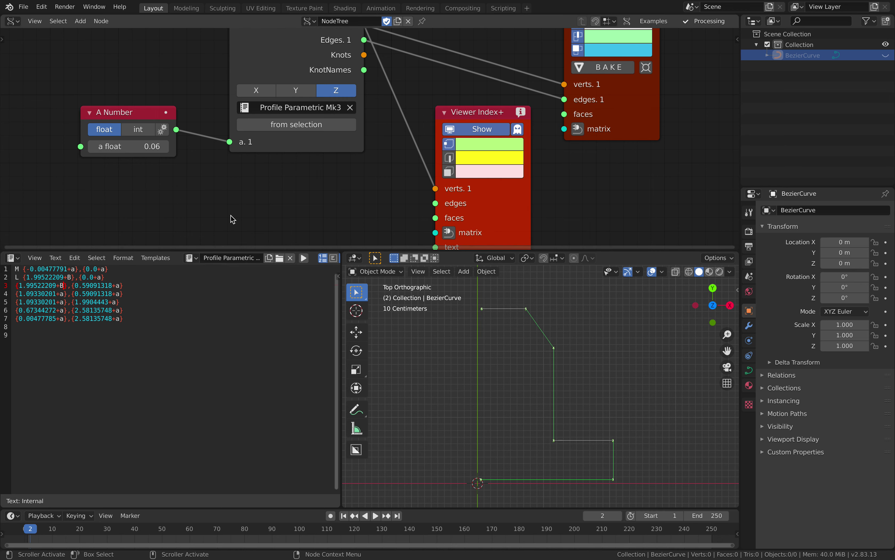
Step: Refresh the profile node, feed its B input from a duplicate A Number node set to 0.30, and save the file
{"action": "key", "text": "Right"}
{"action": "left_click", "coordinate": [272, 108]}
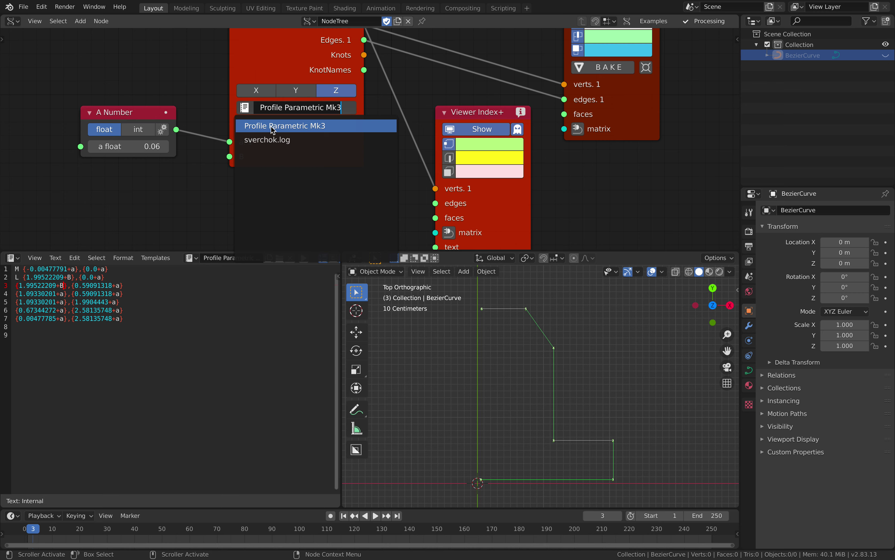
{"action": "left_click", "coordinate": [273, 127]}
{"action": "left_click_drag", "start_coordinate": [144, 112], "coordinate": [136, 105]}
{"action": "key", "text": "shift+d"}
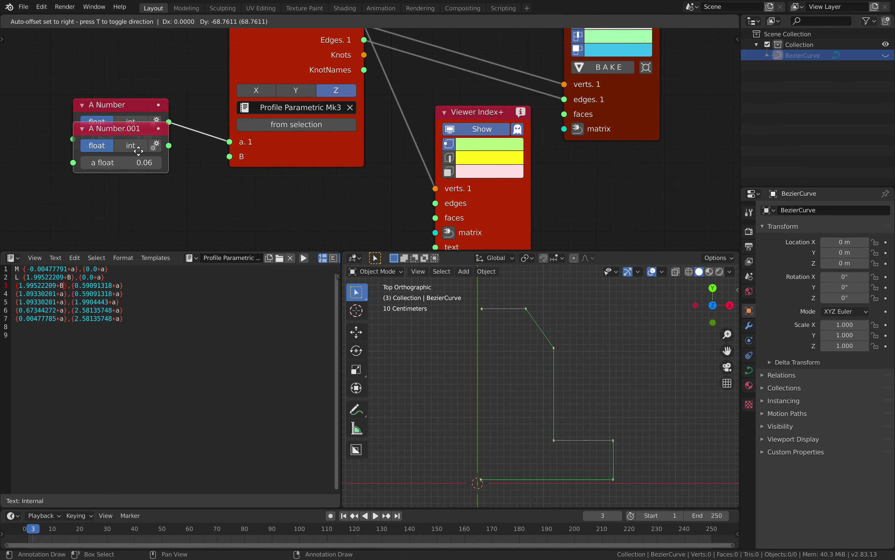
{"action": "left_click", "coordinate": [135, 189]}
{"action": "left_click_drag", "start_coordinate": [167, 187], "coordinate": [230, 157]}
{"action": "scroll", "coordinate": [207, 196], "scroll_direction": "up", "scroll_amount": 1, "text": "shift"}
{"action": "key", "text": "ctrl+s"}
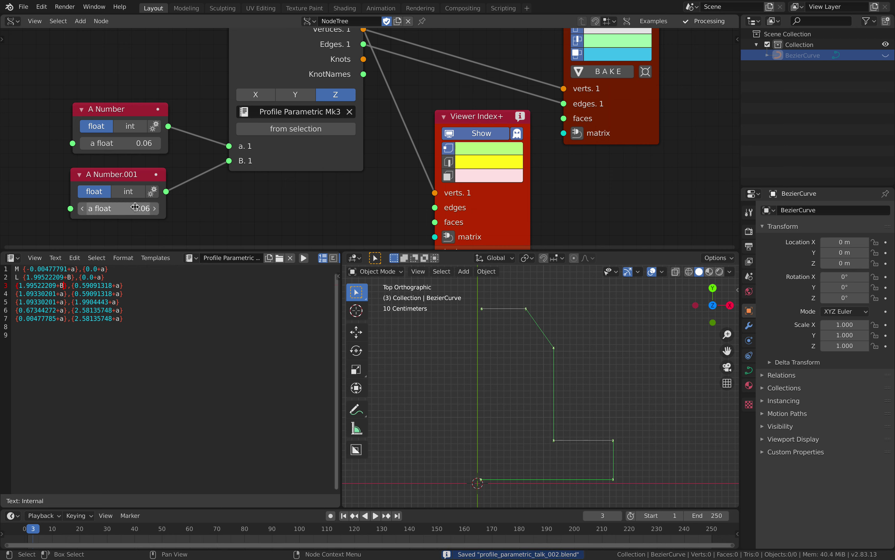
{"action": "mouse_move", "coordinate": [135, 207]}
{"action": "left_mouse_down"}
{"action": "mouse_move", "coordinate": [162, 207]}
{"action": "mouse_move", "coordinate": [122, 207]}
{"action": "mouse_move", "coordinate": [185, 207]}
{"action": "mouse_move", "coordinate": [70, 208]}
{"action": "mouse_move", "coordinate": [144, 207]}
{"action": "left_mouse_up"}
{"action": "key", "text": "ctrl+s"}
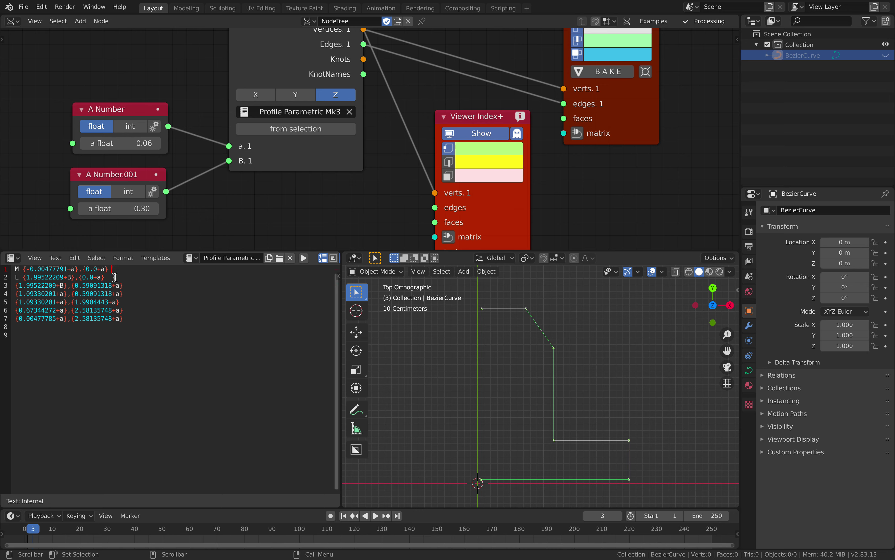
Step: Add +C to the Y coordinates on lines 3 and 4 of the profile text
{"action": "left_click", "coordinate": [128, 286]}
{"action": "type", "text": "C"}
{"action": "key", "text": "Down"}
{"action": "type", "text": "+C"}
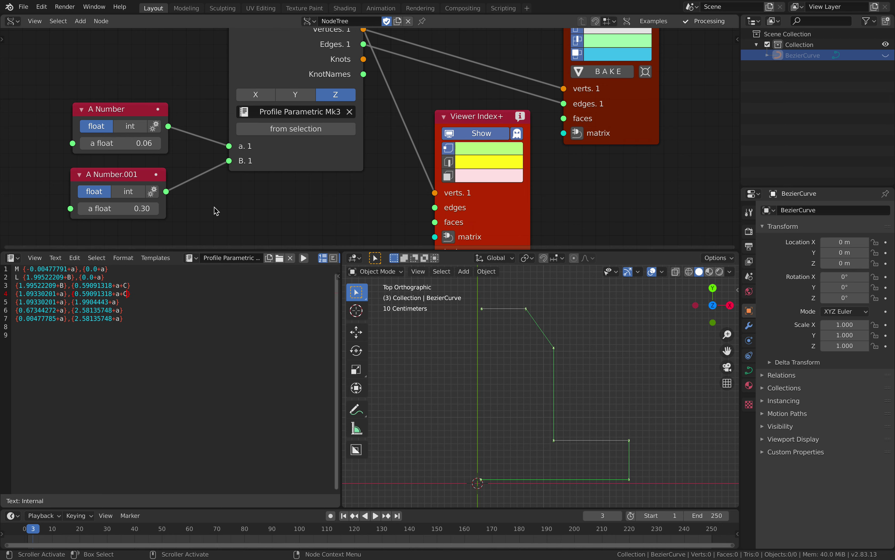
Step: Refresh the profile node and link a duplicate of A Number.001 to its C input
{"action": "key", "text": "Right"}
{"action": "left_click_drag", "start_coordinate": [158, 175], "coordinate": [104, 175]}
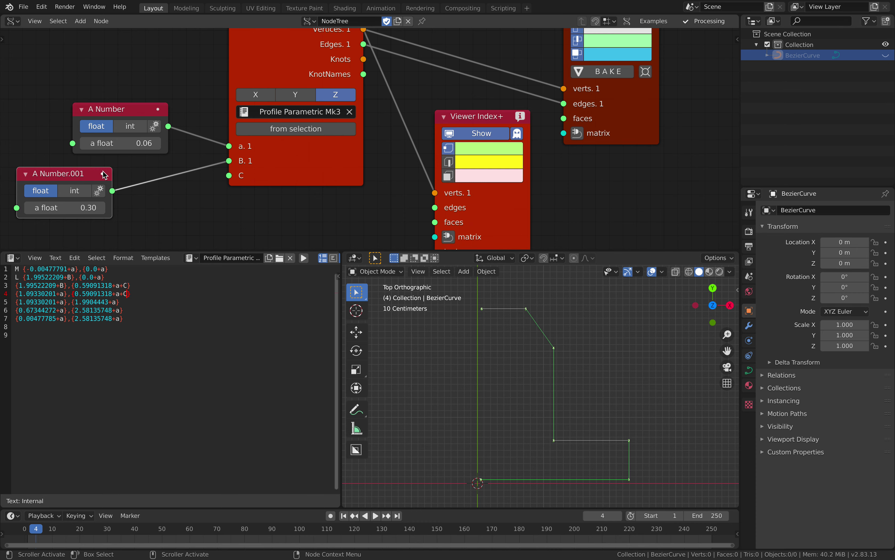
{"action": "middle_click_drag", "start_coordinate": [105, 176], "coordinate": [108, 123]}
{"action": "key", "text": "shift+d"}
{"action": "left_click", "coordinate": [128, 202]}
{"action": "mouse_move", "coordinate": [136, 217]}
{"action": "left_mouse_down"}
{"action": "mouse_move", "coordinate": [194, 146]}
{"action": "mouse_move", "coordinate": [232, 124]}
{"action": "left_mouse_up"}
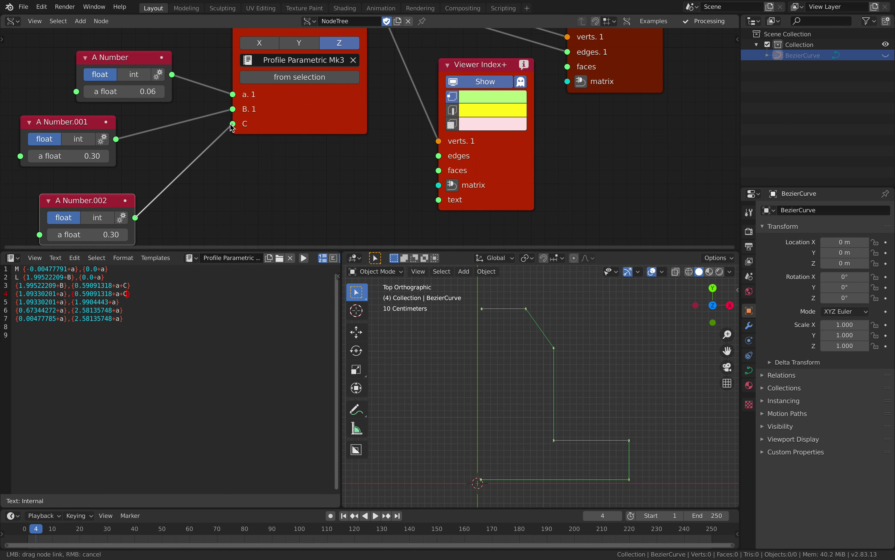
Step: Try out the B and C parameters, setting A Number.001 to 0.09 and A Number.002 to -0.02, and save the file
{"action": "mouse_move", "coordinate": [89, 234]}
{"action": "left_mouse_down"}
{"action": "mouse_move", "coordinate": [118, 234]}
{"action": "mouse_move", "coordinate": [80, 234]}
{"action": "mouse_move", "coordinate": [89, 234]}
{"action": "left_mouse_up"}
{"action": "left_click_drag", "start_coordinate": [94, 157], "coordinate": [74, 157]}
{"action": "left_click_drag", "start_coordinate": [96, 234], "coordinate": [114, 233]}
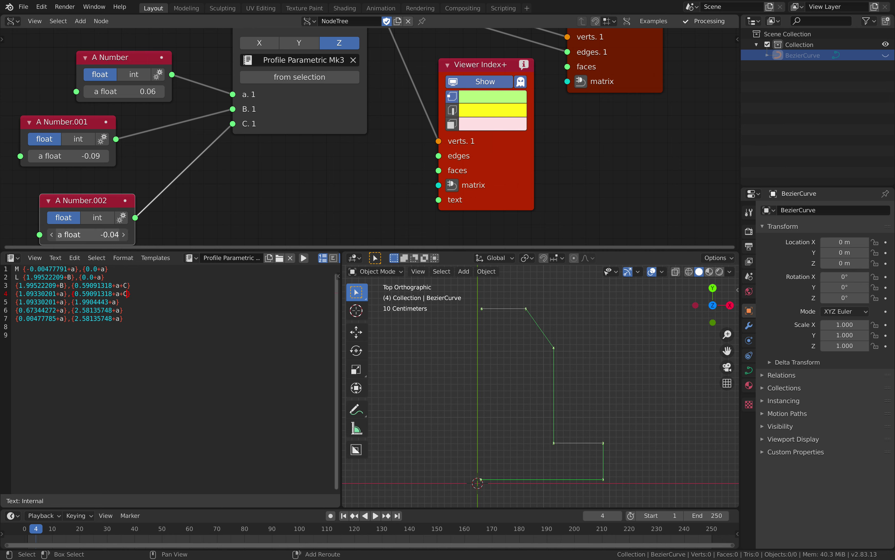
{"action": "middle_click_drag", "start_coordinate": [501, 381], "coordinate": [499, 388], "text": "shift"}
{"action": "key", "text": "ctrl+s"}
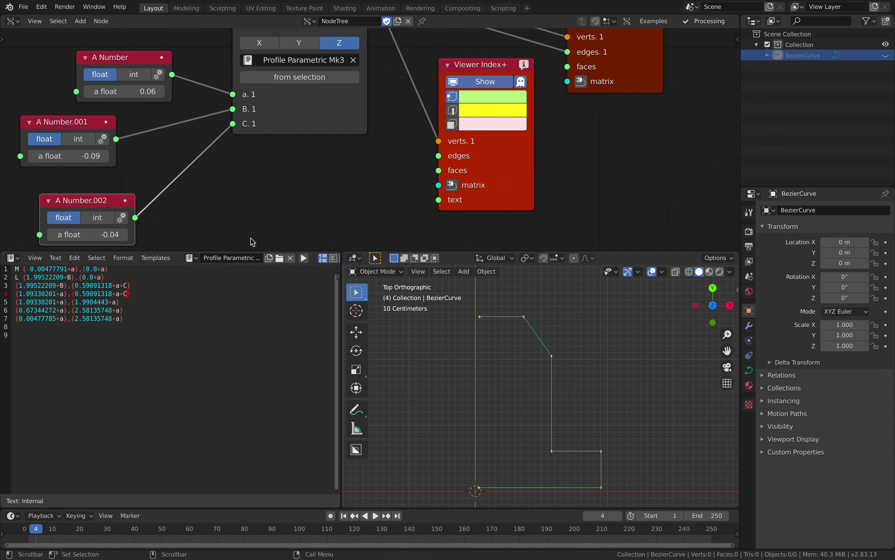
{"action": "left_click_drag", "start_coordinate": [93, 161], "coordinate": [95, 162]}
{"action": "left_click_drag", "start_coordinate": [97, 236], "coordinate": [99, 235]}
{"action": "scroll", "coordinate": [230, 198], "scroll_direction": "down", "scroll_amount": 2}
{"action": "scroll", "coordinate": [241, 196], "scroll_direction": "up", "scroll_amount": 1}
{"action": "key", "text": "ctrl+s"}
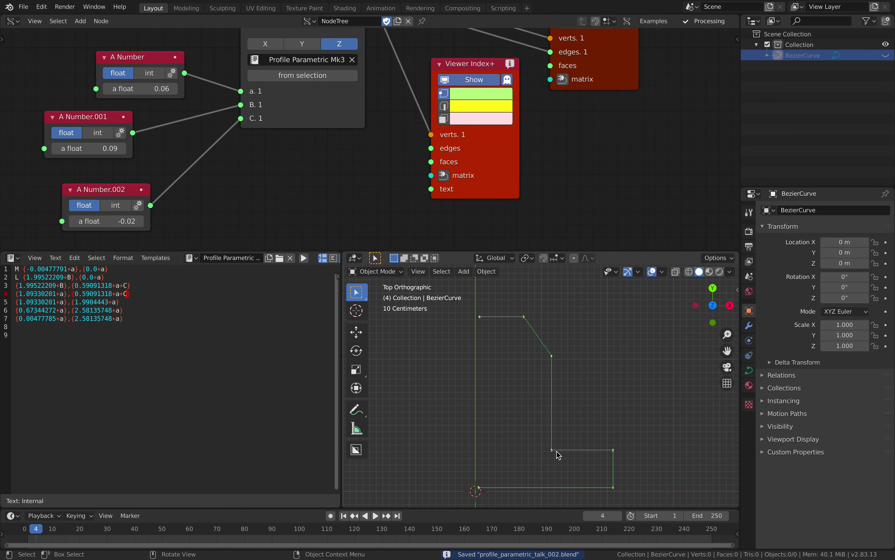
Step: Add +D to the X coordinates on lines 4 and 5 of the profile text
{"action": "left_click", "coordinate": [86, 299]}
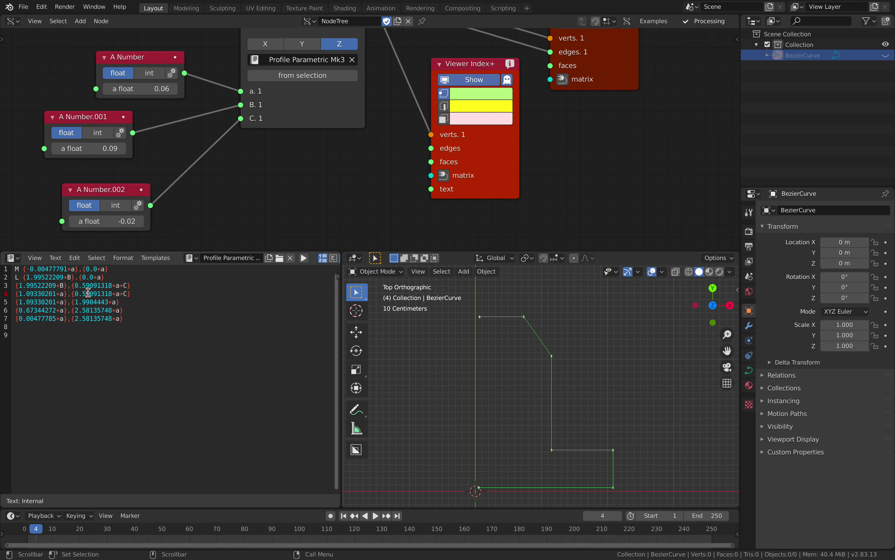
{"action": "left_click", "coordinate": [86, 293]}
{"action": "type", "text": "+D"}
{"action": "type", "text": "+D"}
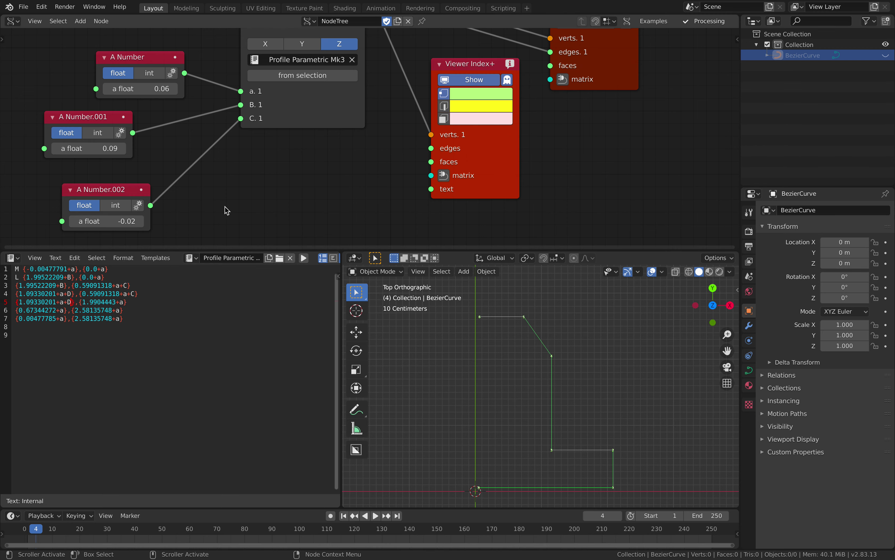
Step: Refresh the profile node, feed its D input from a duplicate A Number node set to 0.19, and save the file
{"action": "key", "text": "Right"}
{"action": "key", "text": "shift+d"}
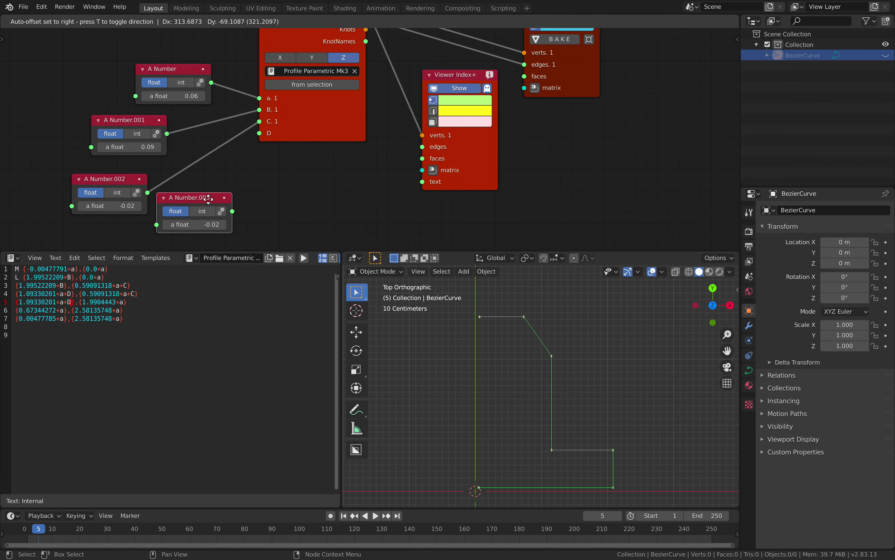
{"action": "left_click", "coordinate": [244, 211]}
{"action": "left_click_drag", "start_coordinate": [247, 208], "coordinate": [259, 133]}
{"action": "middle_click_drag", "start_coordinate": [254, 208], "coordinate": [258, 193]}
{"action": "left_click_drag", "start_coordinate": [236, 182], "coordinate": [254, 212]}
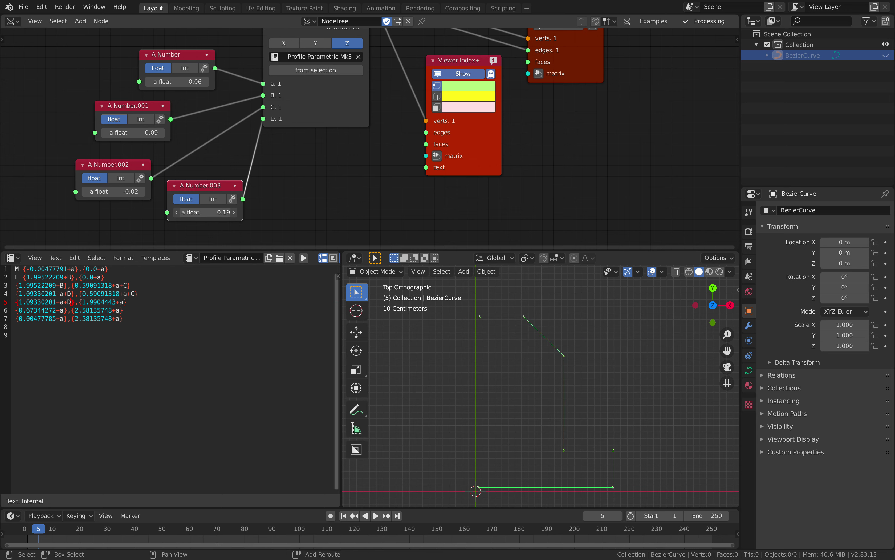
{"action": "middle_click_drag", "start_coordinate": [402, 331], "coordinate": [401, 336], "text": "shift"}
{"action": "key", "text": "ctrl+s"}
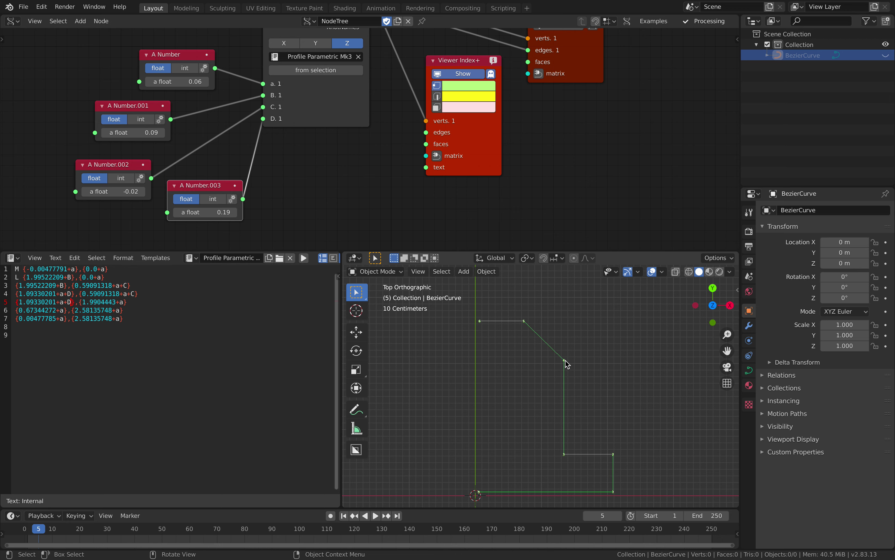
Step: Add +E to the Y coordinates on lines 5, 6 and 7 of the profile text
{"action": "scroll", "coordinate": [260, 236], "scroll_direction": "down", "scroll_amount": 1}
{"action": "left_click", "coordinate": [133, 310]}
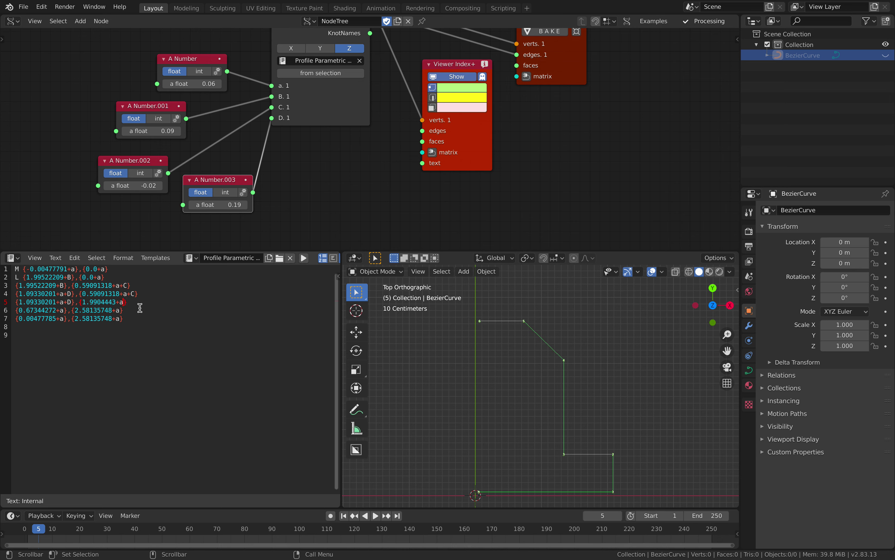
{"action": "type", "text": "+E"}
{"action": "key", "text": "Down"}
{"action": "type", "text": "+E+E"}
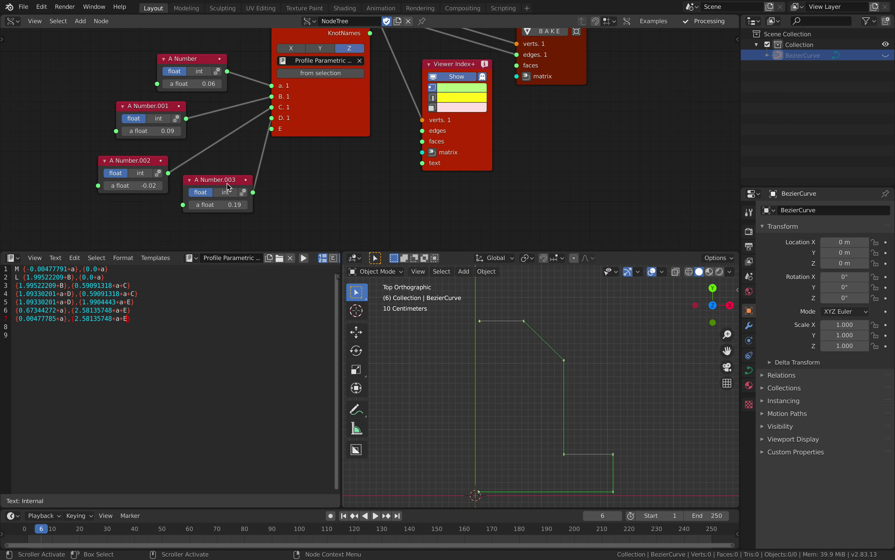
Step: Move A Number.003 aside, duplicate it and link the copy to the profile node's E input
{"action": "left_click_drag", "start_coordinate": [226, 184], "coordinate": [126, 210]}
{"action": "key", "text": "shift+d"}
{"action": "left_click", "coordinate": [275, 208]}
{"action": "left_click", "coordinate": [270, 218]}
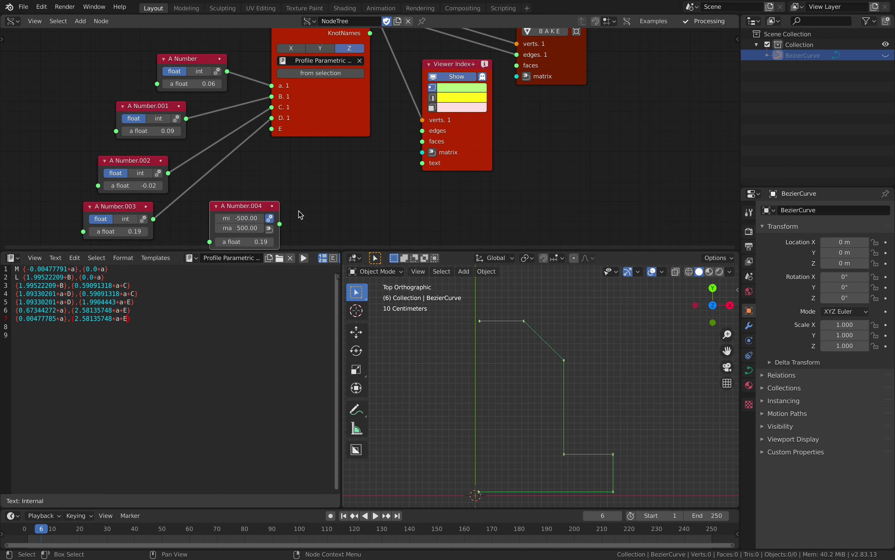
{"action": "left_click", "coordinate": [271, 219]}
{"action": "middle_click_drag", "start_coordinate": [274, 223], "coordinate": [280, 206]}
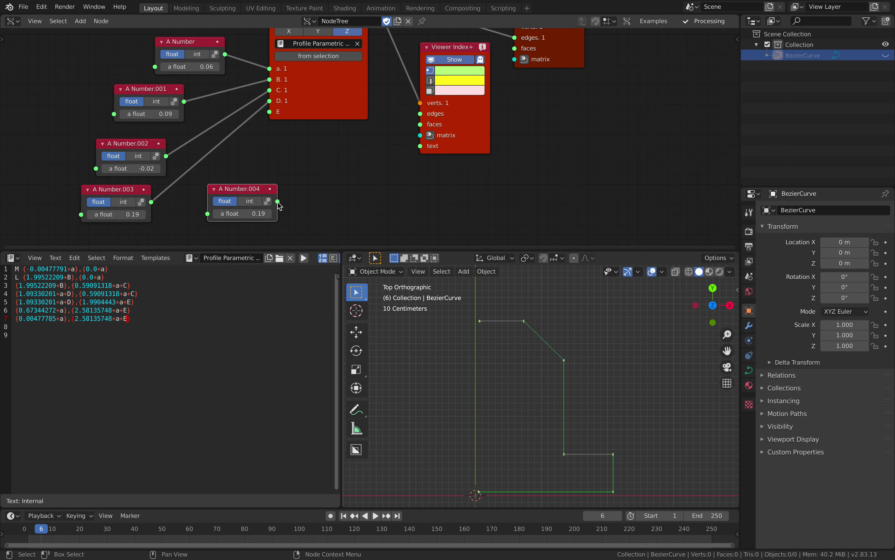
{"action": "left_click_drag", "start_coordinate": [278, 201], "coordinate": [269, 111]}
{"action": "middle_click_drag", "start_coordinate": [306, 177], "coordinate": [304, 140]}
Step: Try out the E parameter by setting A Number.004 to -0.14, and save the file
{"action": "left_click_drag", "start_coordinate": [252, 213], "coordinate": [273, 213]}
{"action": "mouse_move", "coordinate": [252, 177]}
{"action": "left_mouse_down"}
{"action": "mouse_move", "coordinate": [229, 177]}
{"action": "mouse_move", "coordinate": [240, 176]}
{"action": "left_mouse_up"}
{"action": "scroll", "coordinate": [518, 360], "scroll_direction": "down", "scroll_amount": 2}
{"action": "key", "text": "ctrl+s"}
{"action": "mouse_move", "coordinate": [252, 176]}
{"action": "left_mouse_down"}
{"action": "mouse_move", "coordinate": [270, 177]}
{"action": "mouse_move", "coordinate": [240, 177]}
{"action": "left_mouse_up"}
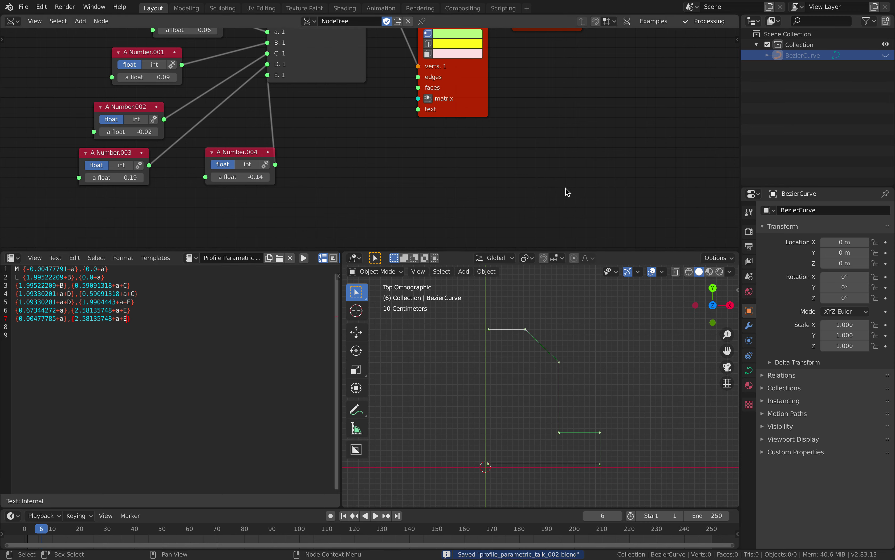
Step: Show the original BezierCurve to compare it with the parametric profile, hide it again and save the file
{"action": "left_click", "coordinate": [887, 55]}
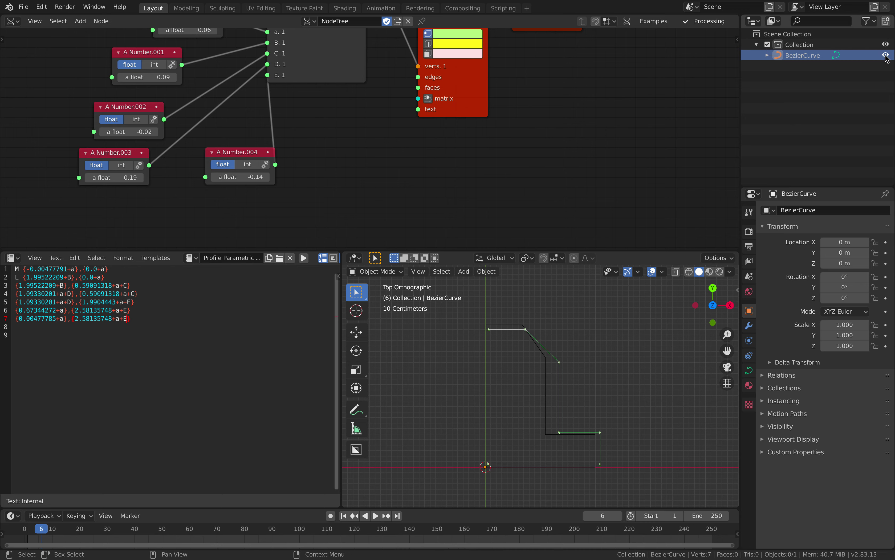
{"action": "left_click", "coordinate": [888, 55]}
{"action": "key", "text": "ctrl+s"}
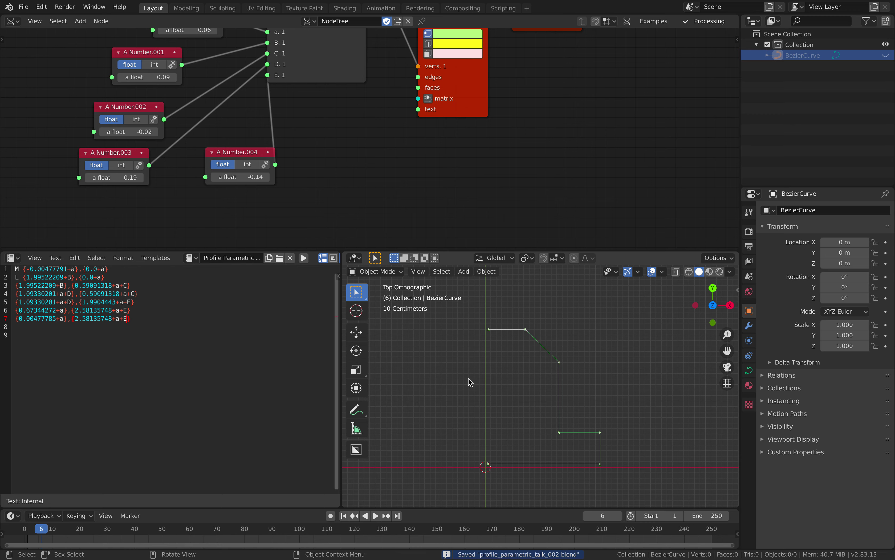
Step: Vary the D and E parameters, ending with A Number.003 at 0.10 and A Number.004 at 0.15, and save the file
{"action": "triple_click", "coordinate": [141, 302]}
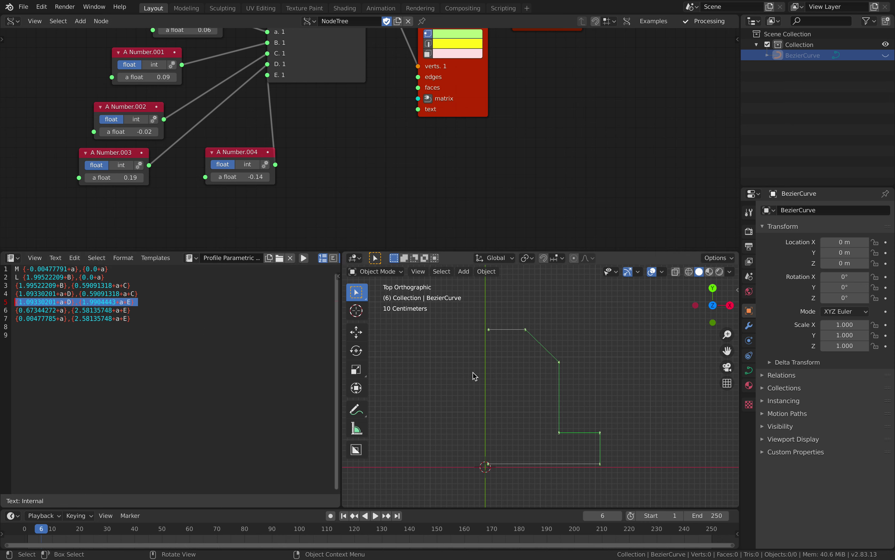
{"action": "scroll", "coordinate": [542, 389], "scroll_direction": "up", "scroll_amount": 1}
{"action": "mouse_move", "coordinate": [241, 176]}
{"action": "left_mouse_down"}
{"action": "mouse_move", "coordinate": [256, 177]}
{"action": "mouse_move", "coordinate": [239, 177]}
{"action": "left_mouse_up"}
{"action": "scroll", "coordinate": [460, 354], "scroll_direction": "down", "scroll_amount": 1}
{"action": "middle_click_drag", "start_coordinate": [459, 354], "coordinate": [466, 365], "text": "shift"}
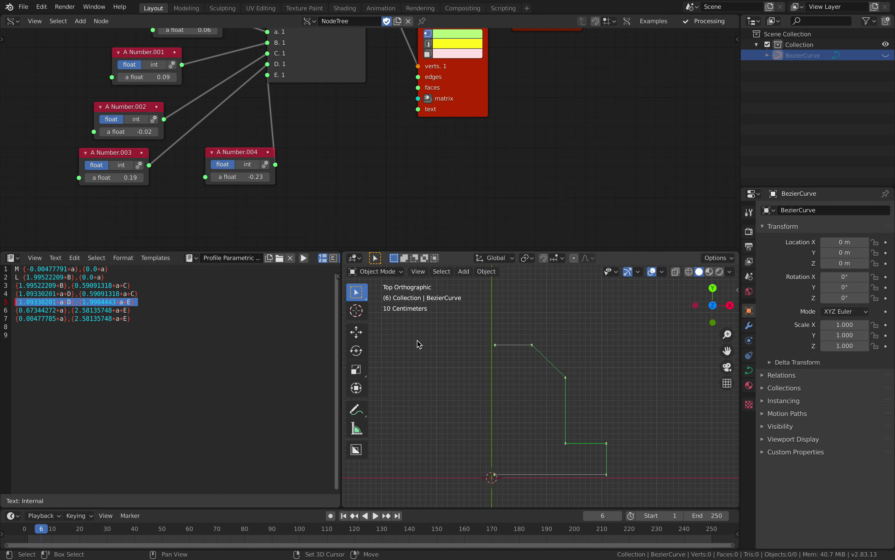
{"action": "left_click_drag", "start_coordinate": [255, 177], "coordinate": [311, 177]}
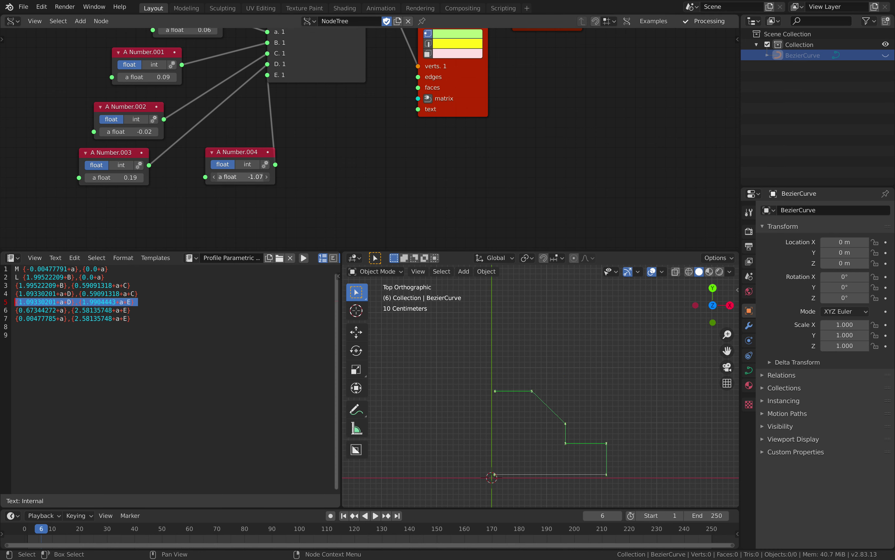
{"action": "left_click_drag", "start_coordinate": [256, 177], "coordinate": [258, 177]}
{"action": "left_click_drag", "start_coordinate": [114, 177], "coordinate": [127, 177]}
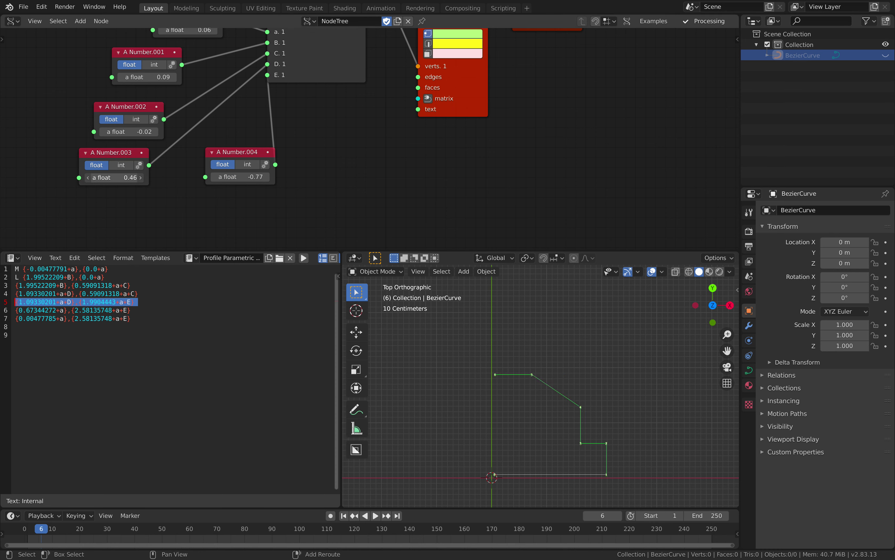
{"action": "left_click_drag", "start_coordinate": [241, 177], "coordinate": [251, 177]}
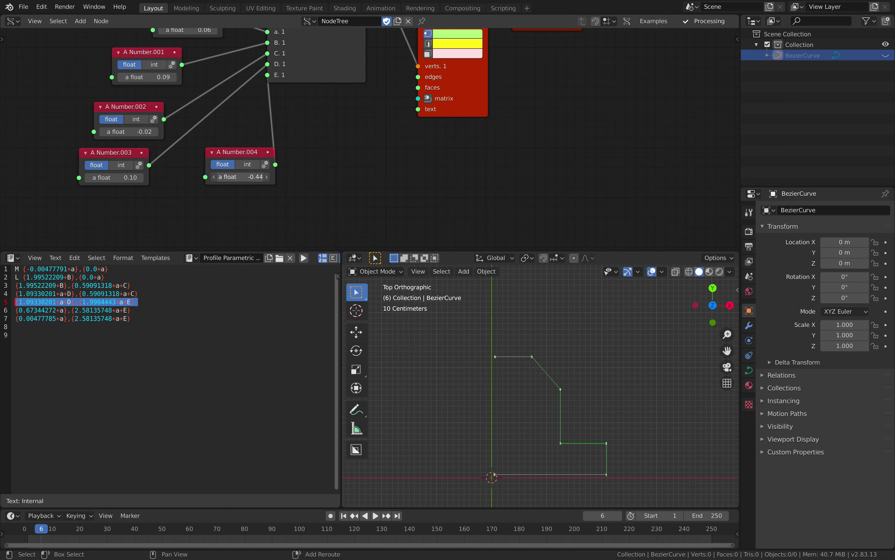
{"action": "scroll", "coordinate": [377, 327], "scroll_direction": "down", "scroll_amount": 1}
{"action": "scroll", "coordinate": [396, 333], "scroll_direction": "up", "scroll_amount": 2, "text": "shift"}
{"action": "key", "text": "ctrl+s"}
Step: Set the A Number node to 0.01 and A Number.001 to 0.56
{"action": "left_click_drag", "start_coordinate": [147, 77], "coordinate": [155, 77]}
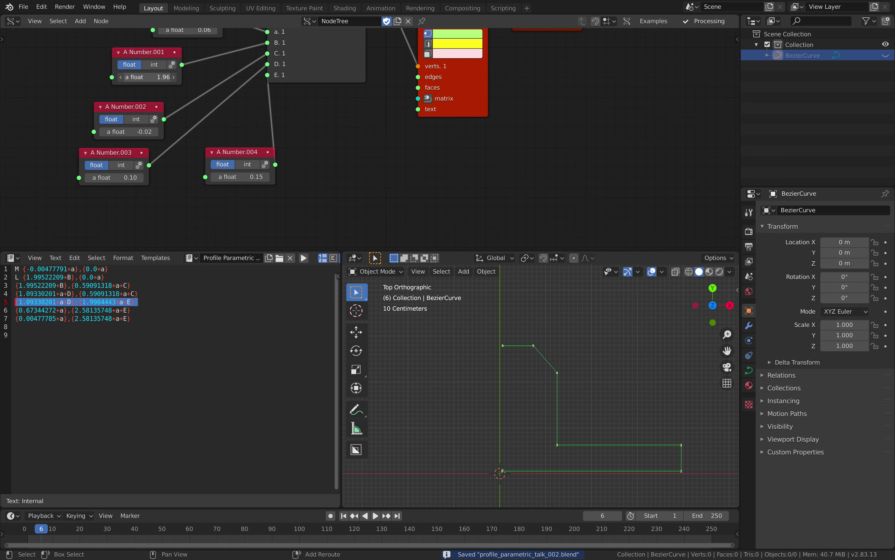
{"action": "scroll", "coordinate": [246, 120], "scroll_direction": "down", "scroll_amount": 1}
{"action": "left_click_drag", "start_coordinate": [173, 77], "coordinate": [200, 82]}
{"action": "scroll", "coordinate": [245, 119], "scroll_direction": "up", "scroll_amount": 4, "text": "shift"}
{"action": "left_click_drag", "start_coordinate": [163, 138], "coordinate": [164, 138]}
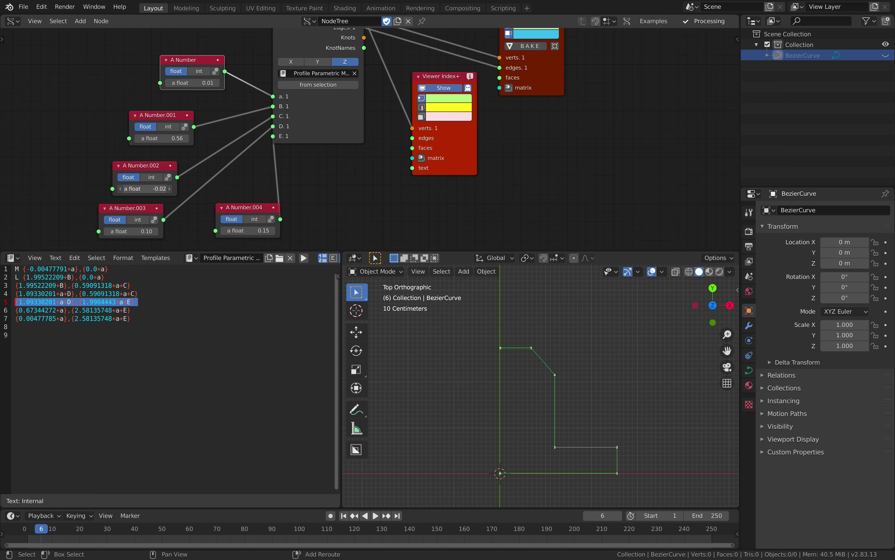
Step: Set A Number.002 to -0.04, A Number.003 to 0.35 and A Number.004 to 0.05, and move A Number.004 next to A Number.003
{"action": "left_click_drag", "start_coordinate": [144, 189], "coordinate": [137, 189]}
{"action": "left_click_drag", "start_coordinate": [133, 231], "coordinate": [169, 231]}
{"action": "mouse_move", "coordinate": [248, 231]}
{"action": "left_mouse_down"}
{"action": "mouse_move", "coordinate": [268, 230]}
{"action": "mouse_move", "coordinate": [256, 230]}
{"action": "left_mouse_up"}
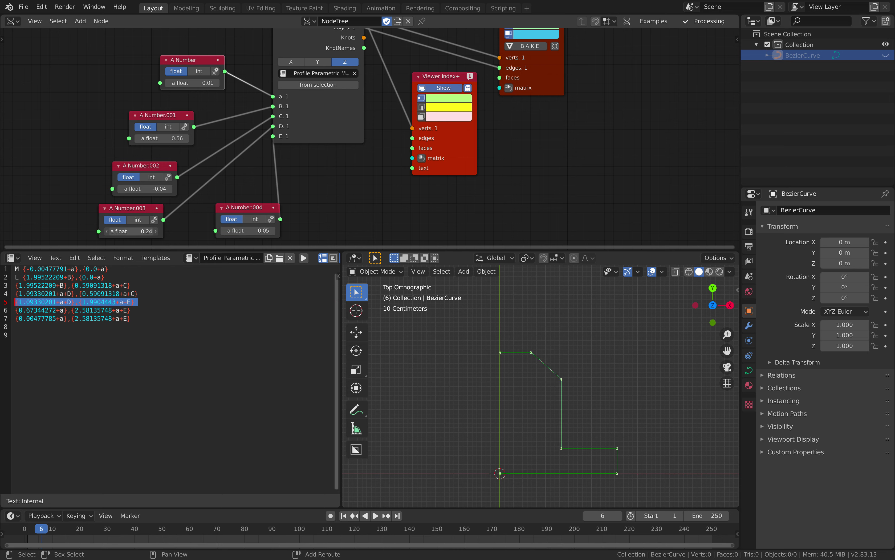
{"action": "mouse_move", "coordinate": [133, 231]}
{"action": "left_mouse_down"}
{"action": "mouse_move", "coordinate": [168, 231]}
{"action": "mouse_move", "coordinate": [148, 231]}
{"action": "left_mouse_up"}
{"action": "middle_click_drag", "start_coordinate": [217, 199], "coordinate": [203, 168]}
{"action": "left_click_drag", "start_coordinate": [219, 178], "coordinate": [114, 200]}
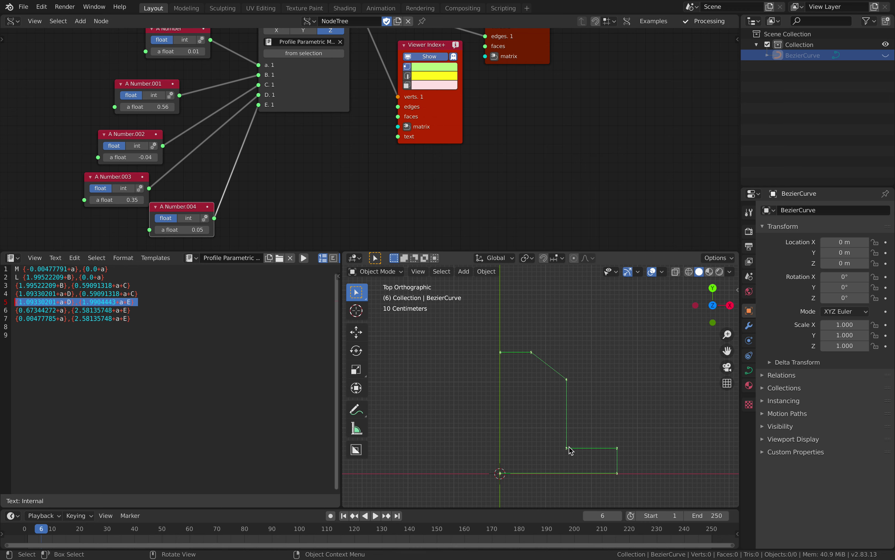
Step: Add +F to the first coordinate expression on lines 4, 5 and 6 of the profile text
{"action": "left_click", "coordinate": [145, 317]}
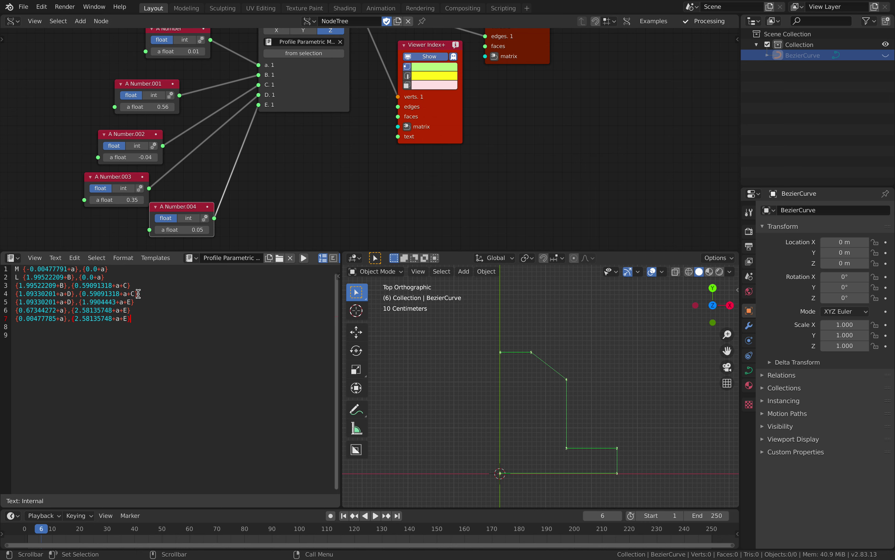
{"action": "type", "text": "_F+F"}
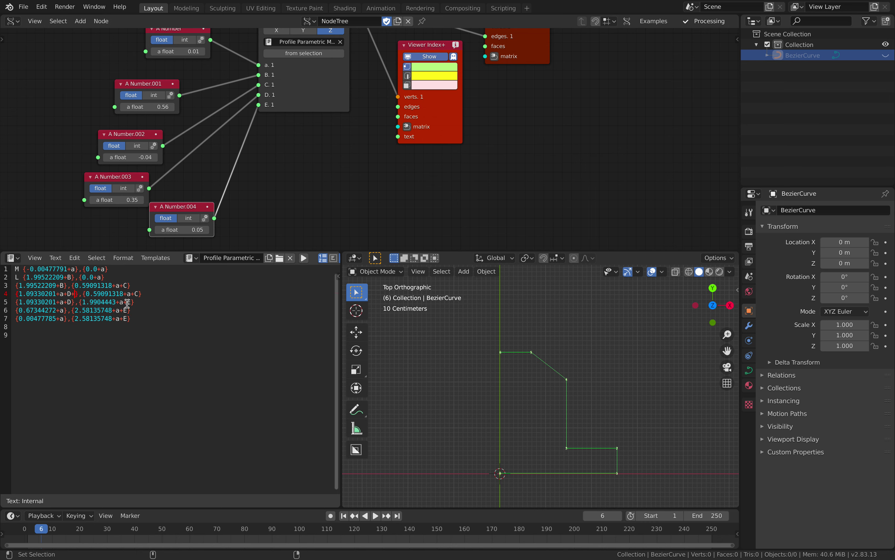
{"action": "key", "text": "Down"}
{"action": "type", "text": "+F"}
{"action": "key", "text": "Down"}
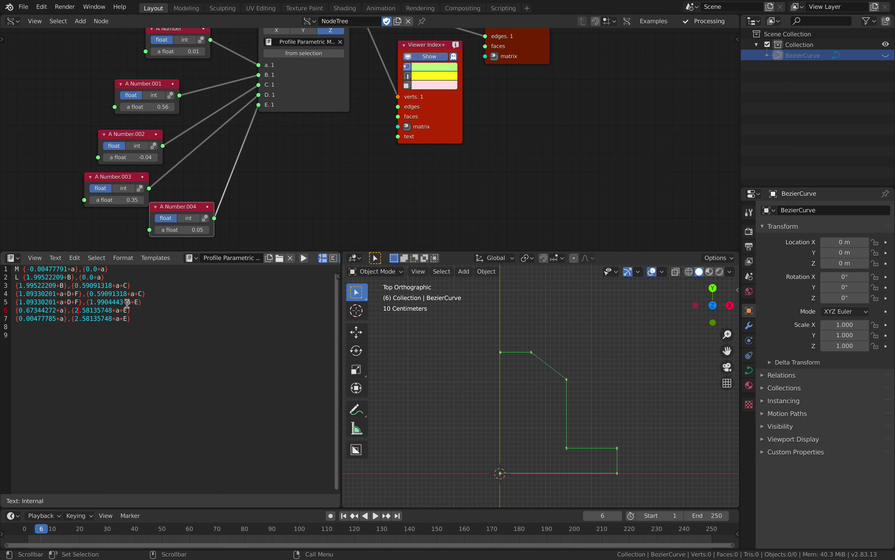
{"action": "type", "text": "+F"}
{"action": "key", "text": "Right"}
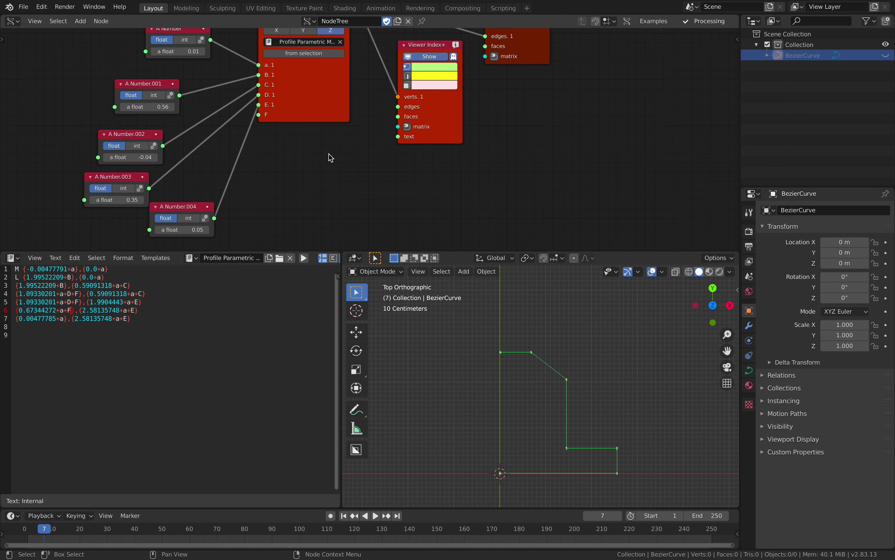
Step: Duplicate the A Number.004 node, connect the copy to the profile node's F input and set its value to -0.08
{"action": "left_click_drag", "start_coordinate": [181, 210], "coordinate": [130, 214]}
{"action": "key", "text": "shift+d"}
{"action": "left_click", "coordinate": [271, 220]}
{"action": "left_click_drag", "start_coordinate": [256, 226], "coordinate": [259, 115]}
{"action": "middle_click_drag", "start_coordinate": [256, 219], "coordinate": [269, 170]}
{"action": "mouse_move", "coordinate": [239, 188]}
{"action": "left_mouse_down", "text": "shift"}
{"action": "mouse_move", "coordinate": [259, 188]}
{"action": "mouse_move", "coordinate": [237, 188]}
{"action": "left_mouse_up", "text": "shift"}
Step: Set A Number.001 to 0.95 and A Number.002 to -0.13, and save the file
{"action": "scroll", "coordinate": [237, 160], "scroll_direction": "down", "scroll_amount": 3}
{"action": "middle_click_drag", "start_coordinate": [206, 65], "coordinate": [190, 123]}
{"action": "left_click_drag", "start_coordinate": [193, 107], "coordinate": [235, 107]}
{"action": "left_click_drag", "start_coordinate": [182, 146], "coordinate": [198, 146]}
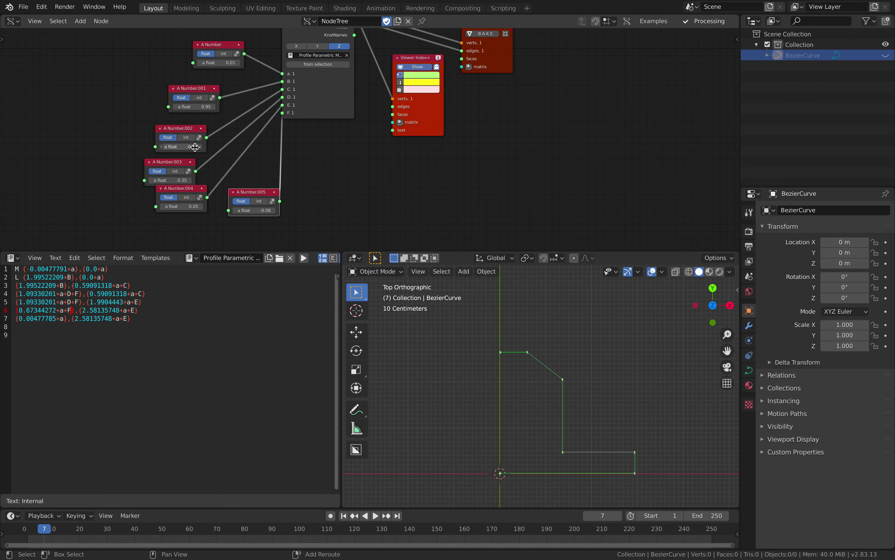
{"action": "middle_click_drag", "start_coordinate": [381, 156], "coordinate": [344, 185]}
{"action": "scroll", "coordinate": [346, 184], "scroll_direction": "down", "scroll_amount": 1}
{"action": "key", "text": "ctrl+s"}
Step: Move the Temporal Viewer and Viewer Index+ nodes further from the profile node, with Viewer Index+ below the Temporal Viewer
{"action": "left_click_drag", "start_coordinate": [381, 149], "coordinate": [393, 184]}
{"action": "left_click_drag", "start_coordinate": [454, 102], "coordinate": [524, 90]}
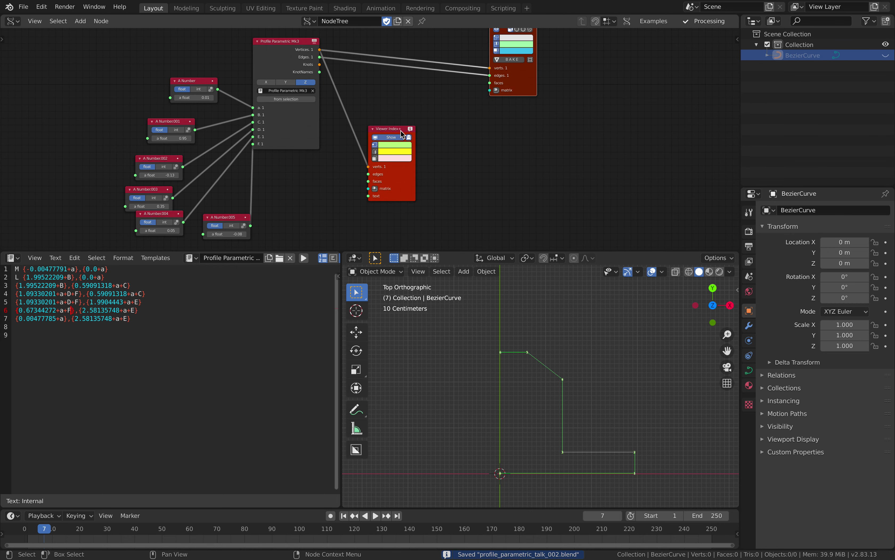
{"action": "left_click_drag", "start_coordinate": [401, 130], "coordinate": [529, 131]}
{"action": "scroll", "coordinate": [370, 119], "scroll_direction": "up", "scroll_amount": 3}
{"action": "middle_click_drag", "start_coordinate": [330, 100], "coordinate": [328, 166]}
{"action": "scroll", "coordinate": [322, 159], "scroll_direction": "up", "scroll_amount": 1}
{"action": "left_click_drag", "start_coordinate": [253, 99], "coordinate": [271, 106]}
{"action": "middle_click_drag", "start_coordinate": [337, 122], "coordinate": [277, 134]}
{"action": "left_click_drag", "start_coordinate": [504, 138], "coordinate": [509, 137]}
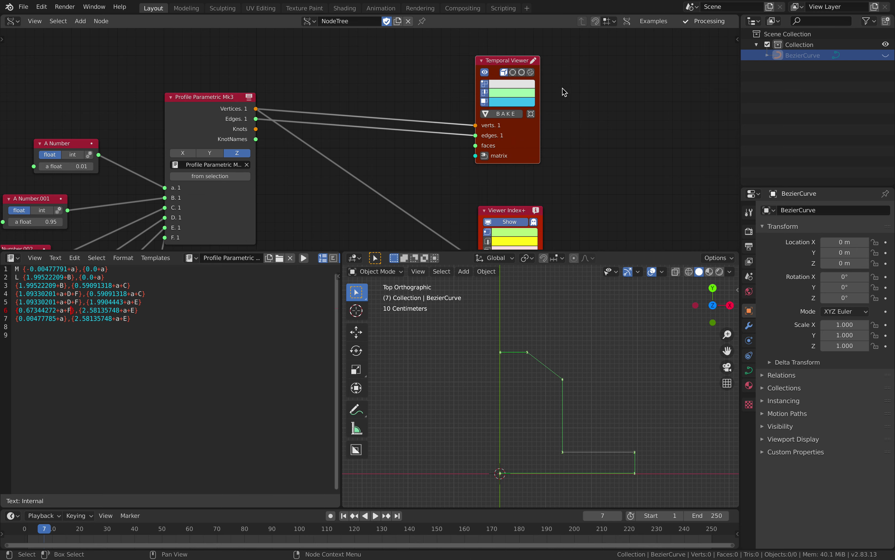
Step: Insert a Randomize node after the profile's Vertices output and feed its vertices to both the Temporal Viewer and Viewer Index+
{"action": "key", "text": "shift+a"}
{"action": "type", "text": "rand"}
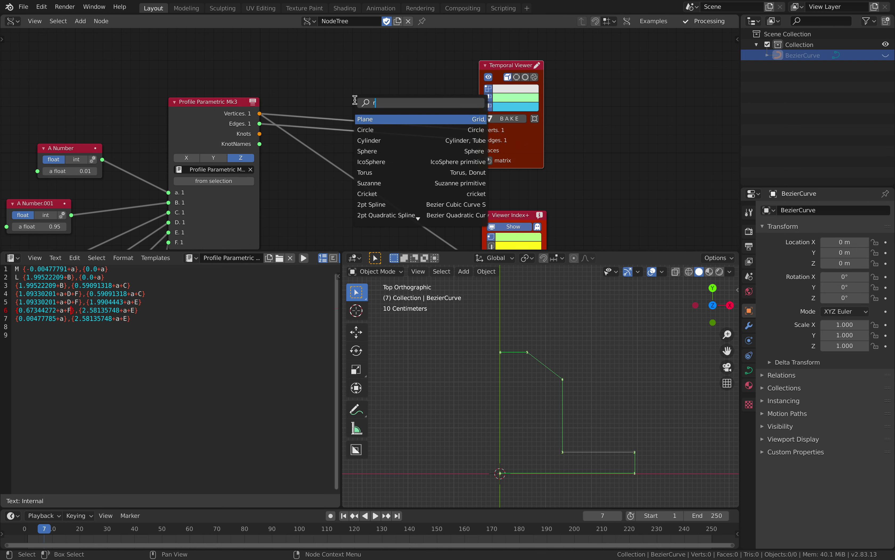
{"action": "key", "text": "Down"}
{"action": "key", "text": "Return"}
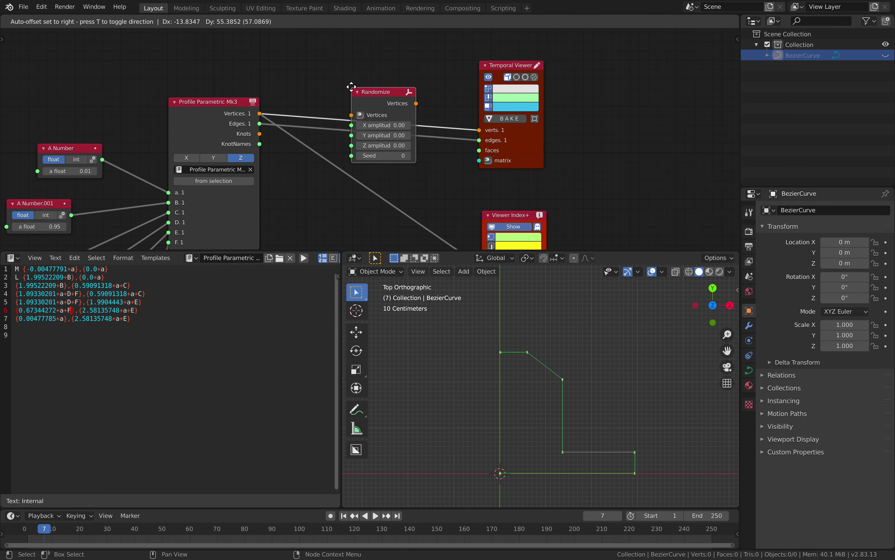
{"action": "left_click", "coordinate": [373, 82]}
{"action": "left_click_drag", "start_coordinate": [372, 83], "coordinate": [376, 103]}
{"action": "scroll", "coordinate": [377, 104], "scroll_direction": "down", "scroll_amount": 4}
{"action": "left_click_drag", "start_coordinate": [369, 67], "coordinate": [439, 192]}
Step: Set the Randomize node's X, Y and Z amplitudes to 0.066 and its seed to 100
{"action": "scroll", "coordinate": [362, 165], "scroll_direction": "up", "scroll_amount": 2}
{"action": "mouse_move", "coordinate": [347, 167]}
{"action": "left_mouse_down"}
{"action": "mouse_move", "coordinate": [363, 141]}
{"action": "mouse_move", "coordinate": [354, 167]}
{"action": "left_mouse_up"}
{"action": "scroll", "coordinate": [354, 167], "scroll_direction": "up", "scroll_amount": 1}
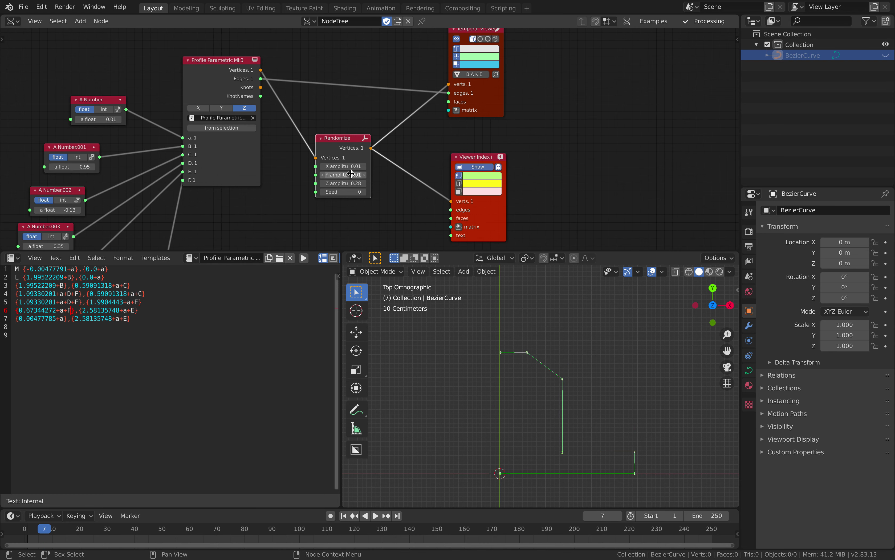
{"action": "scroll", "coordinate": [350, 178], "scroll_direction": "up", "scroll_amount": 1}
{"action": "left_click", "coordinate": [347, 191]}
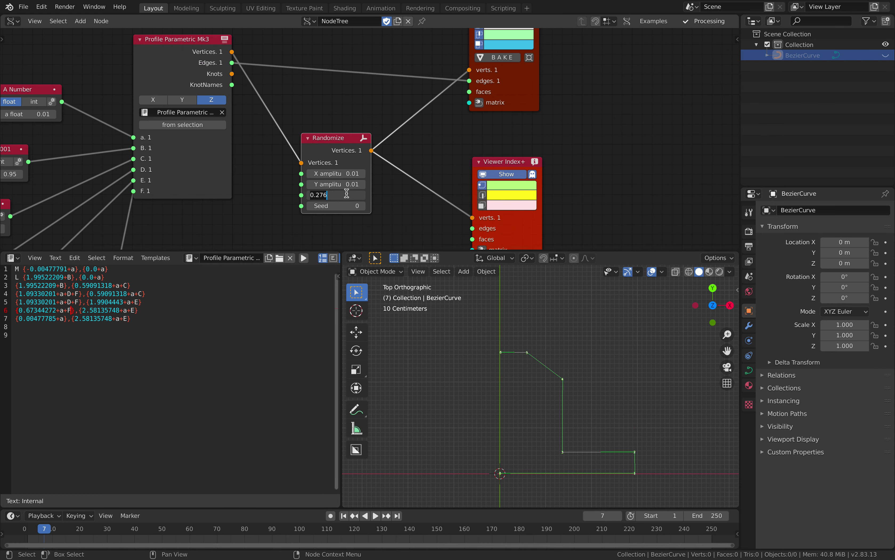
{"action": "left_click_drag", "start_coordinate": [347, 193], "coordinate": [382, 206]}
{"action": "scroll", "coordinate": [390, 171], "scroll_direction": "down", "scroll_amount": 1}
Step: Set all three amplitudes of the Randomize node to 0
{"action": "left_click_drag", "start_coordinate": [352, 144], "coordinate": [332, 188]}
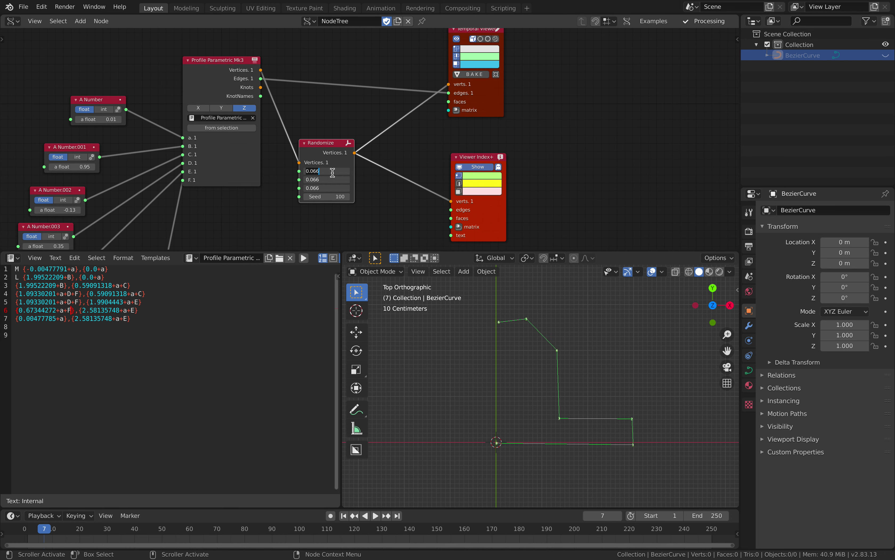
{"action": "type", "text": "0"}
{"action": "key", "text": "Return"}
Step: Move both viewer nodes further away, place Randomize closer to the profile node and save the file
{"action": "left_click_drag", "start_coordinate": [345, 145], "coordinate": [376, 143]}
{"action": "left_click_drag", "start_coordinate": [471, 106], "coordinate": [515, 97]}
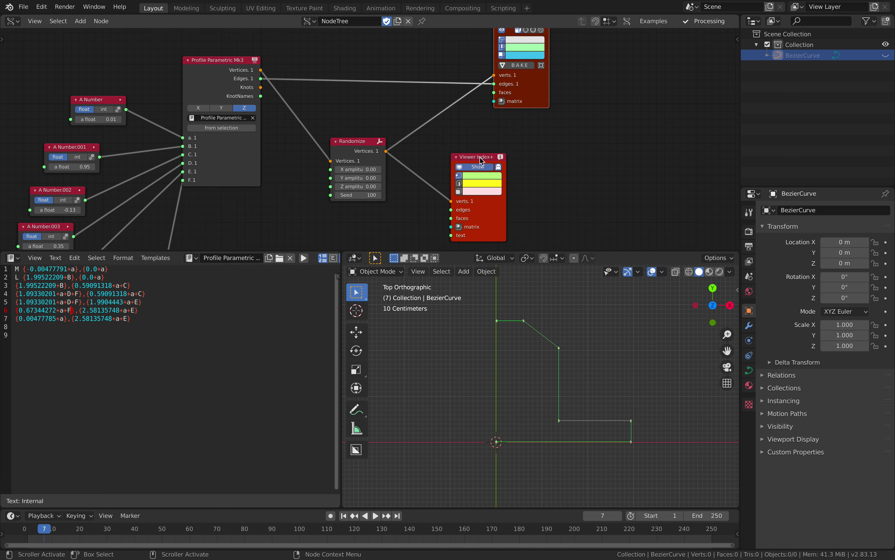
{"action": "left_click_drag", "start_coordinate": [480, 157], "coordinate": [543, 159]}
{"action": "left_click_drag", "start_coordinate": [362, 142], "coordinate": [337, 131]}
{"action": "left_click_drag", "start_coordinate": [515, 100], "coordinate": [549, 85]}
{"action": "left_click", "coordinate": [492, 97]}
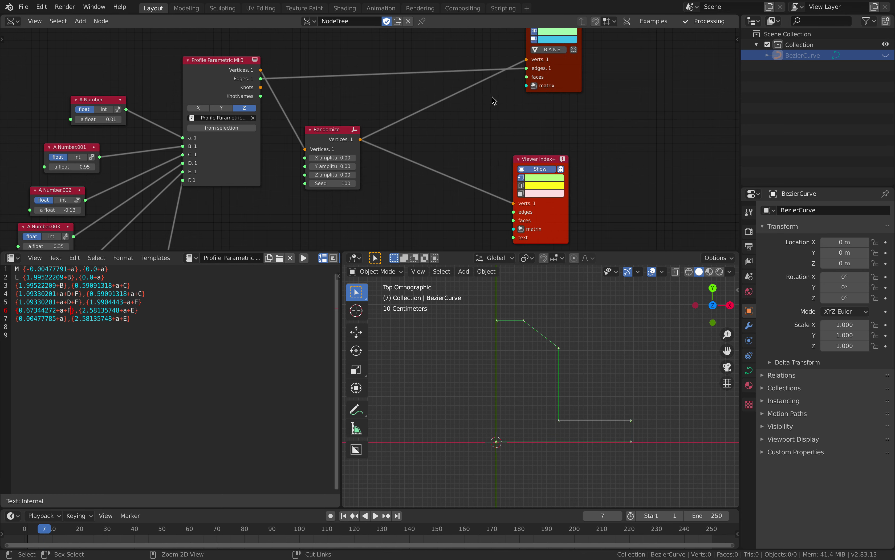
{"action": "key", "text": "ctrl+s"}
{"action": "left_click_drag", "start_coordinate": [337, 135], "coordinate": [329, 140]}
Step: Insert a Bevel node on the link between Randomize and the Temporal Viewer's verts input
{"action": "key", "text": "alt+space"}
{"action": "type", "text": "bevel"}
{"action": "key", "text": "Down"}
{"action": "key", "text": "Return"}
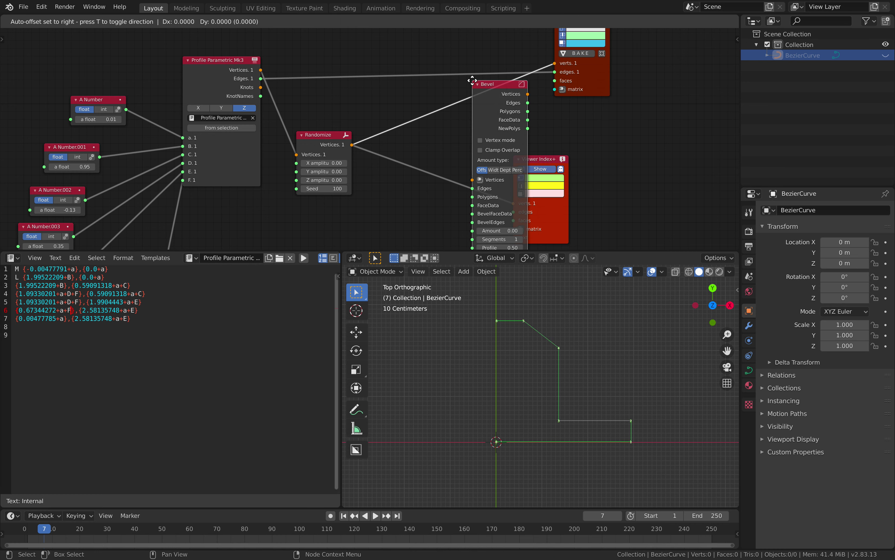
{"action": "left_click", "coordinate": [396, 87]}
{"action": "scroll", "coordinate": [418, 102], "scroll_direction": "down", "scroll_amount": 3}
{"action": "middle_click_drag", "start_coordinate": [421, 101], "coordinate": [417, 112]}
{"action": "left_click_drag", "start_coordinate": [406, 112], "coordinate": [402, 211]}
{"action": "scroll", "coordinate": [385, 166], "scroll_direction": "up", "scroll_amount": 2}
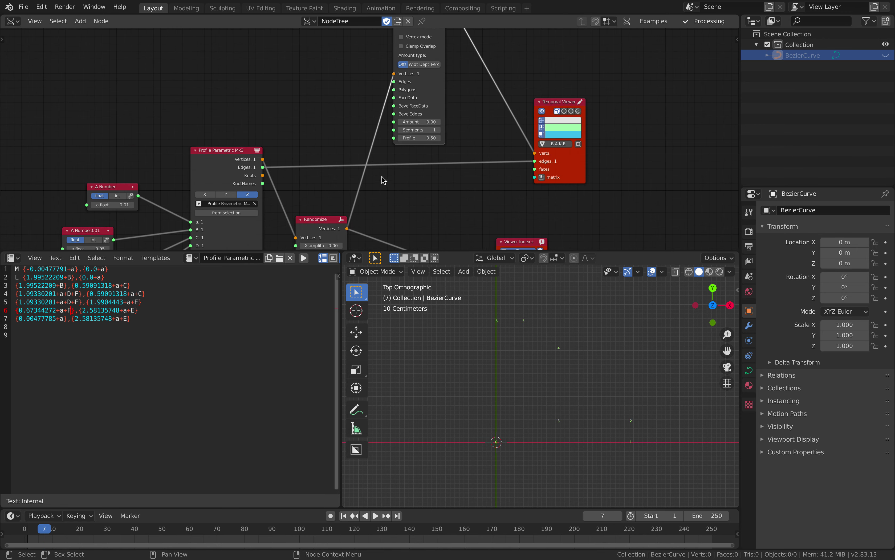
Step: Move the Randomize node up and connect the profile node's Edges output to the Bevel node's Edges input
{"action": "left_click", "coordinate": [327, 205]}
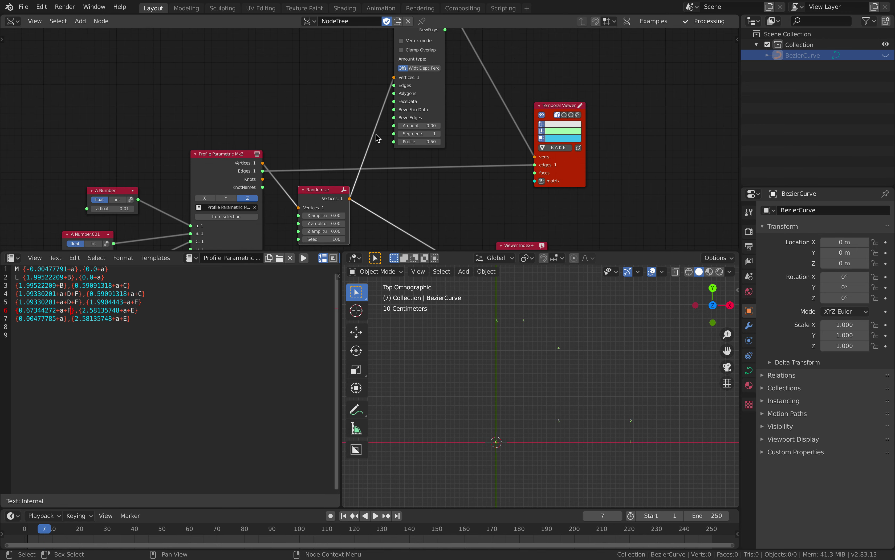
{"action": "left_click_drag", "start_coordinate": [262, 171], "coordinate": [395, 86]}
{"action": "middle_click_drag", "start_coordinate": [419, 33], "coordinate": [391, 73]}
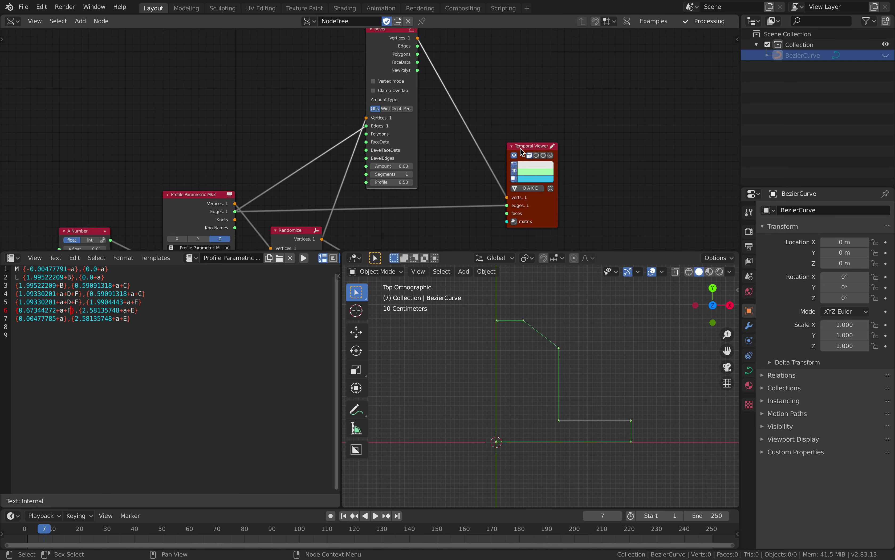
{"action": "middle_click_drag", "start_coordinate": [490, 142], "coordinate": [489, 156]}
{"action": "scroll", "coordinate": [433, 122], "scroll_direction": "up", "scroll_amount": 3}
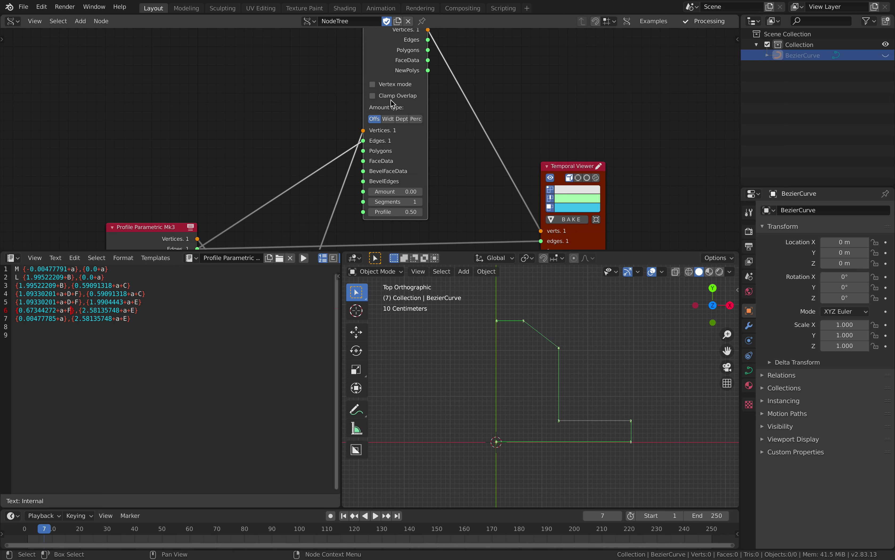
Step: Enable Vertex mode on the Bevel node and set its amount to about 0.16
{"action": "left_click", "coordinate": [415, 190]}
{"action": "key", "text": "Escape"}
{"action": "left_click_drag", "start_coordinate": [418, 195], "coordinate": [426, 193]}
Step: Connect the Bevel node's Edges output to the Temporal Viewer's edges input and reposition the Bevel and Temporal Viewer nodes
{"action": "scroll", "coordinate": [525, 225], "scroll_direction": "down", "scroll_amount": 2}
{"action": "middle_click_drag", "start_coordinate": [555, 228], "coordinate": [529, 183]}
{"action": "left_click_drag", "start_coordinate": [529, 183], "coordinate": [587, 193]}
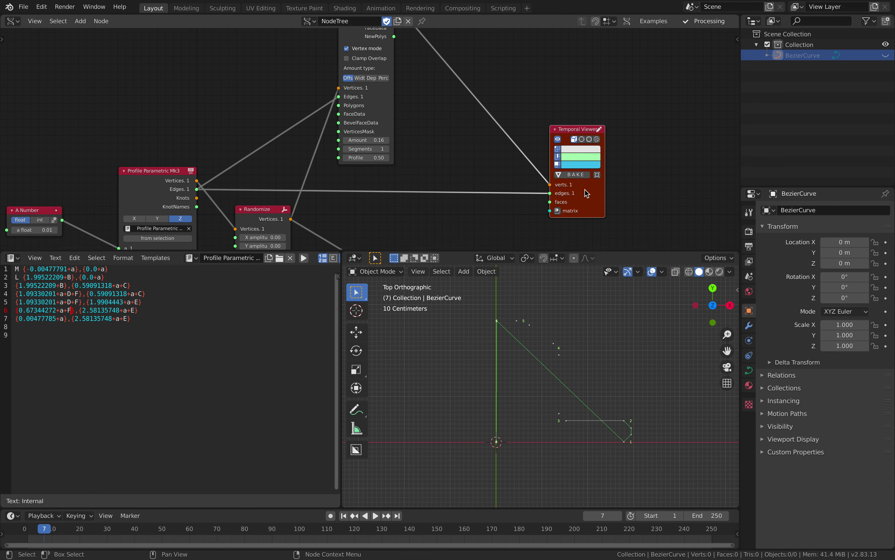
{"action": "scroll", "coordinate": [481, 129], "scroll_direction": "down", "scroll_amount": 1}
{"action": "middle_click_drag", "start_coordinate": [408, 80], "coordinate": [406, 96]}
{"action": "left_click_drag", "start_coordinate": [390, 36], "coordinate": [534, 205]}
{"action": "middle_click_drag", "start_coordinate": [404, 126], "coordinate": [412, 138]}
{"action": "left_click_drag", "start_coordinate": [361, 35], "coordinate": [420, 82]}
{"action": "left_click_drag", "start_coordinate": [564, 160], "coordinate": [504, 127]}
Step: Adjust the Bevel node's amount to 0.13
{"action": "scroll", "coordinate": [481, 171], "scroll_direction": "up", "scroll_amount": 2}
{"action": "middle_click_drag", "start_coordinate": [478, 176], "coordinate": [476, 172]}
{"action": "mouse_move", "coordinate": [450, 190]}
{"action": "left_mouse_down", "text": "shift"}
{"action": "mouse_move", "coordinate": [472, 190]}
{"action": "mouse_move", "coordinate": [437, 190]}
{"action": "left_mouse_up", "text": "shift"}
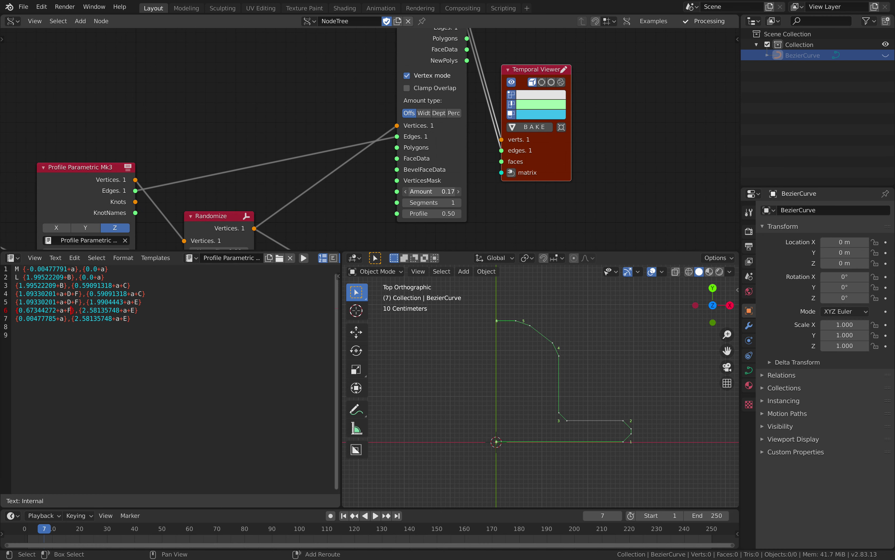
{"action": "mouse_move", "coordinate": [440, 190]}
{"action": "left_mouse_down"}
{"action": "mouse_move", "coordinate": [466, 191]}
{"action": "mouse_move", "coordinate": [436, 190]}
{"action": "mouse_move", "coordinate": [450, 190]}
{"action": "left_mouse_up"}
Step: Try more Segments on the Bevel node, save the file with 2, and return the value to 1
{"action": "scroll", "coordinate": [457, 194], "scroll_direction": "up", "scroll_amount": 1}
{"action": "left_click", "coordinate": [465, 207]}
{"action": "left_click", "coordinate": [465, 207]}
{"action": "scroll", "coordinate": [617, 348], "scroll_direction": "up", "scroll_amount": 1}
{"action": "left_click", "coordinate": [409, 208]}
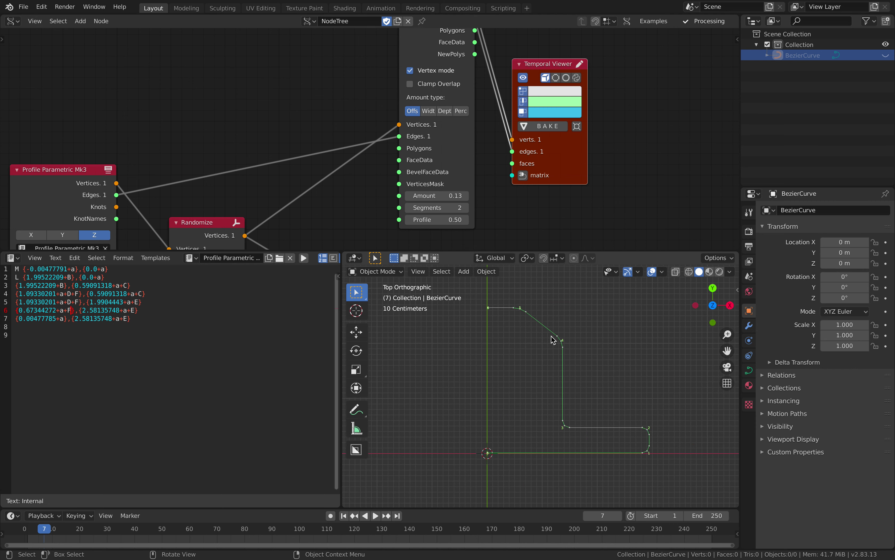
{"action": "scroll", "coordinate": [525, 318], "scroll_direction": "down", "scroll_amount": 2}
{"action": "key", "text": "ctrl+s"}
{"action": "left_click", "coordinate": [409, 208]}
{"action": "scroll", "coordinate": [544, 333], "scroll_direction": "up", "scroll_amount": 2}
{"action": "middle_click_drag", "start_coordinate": [506, 337], "coordinate": [504, 359], "text": "shift"}
{"action": "scroll", "coordinate": [308, 160], "scroll_direction": "down", "scroll_amount": 1}
{"action": "middle_click_drag", "start_coordinate": [308, 160], "coordinate": [428, 153]}
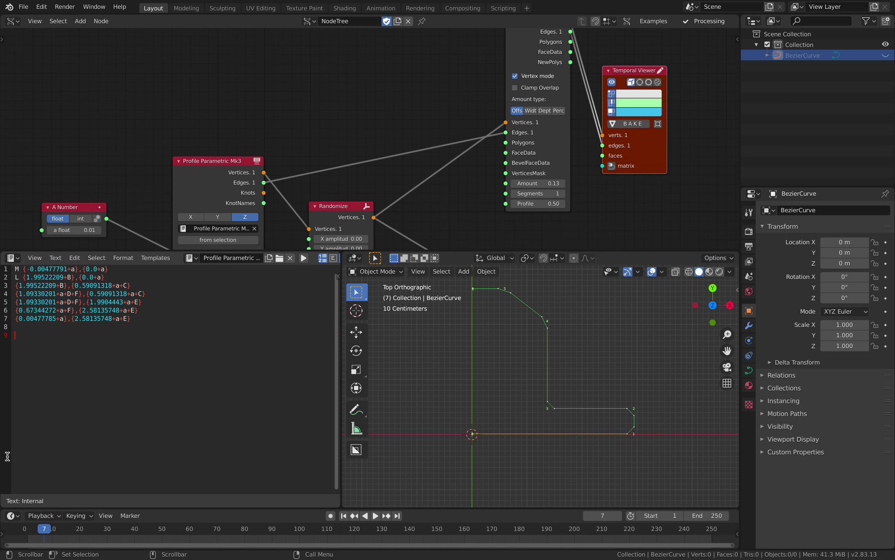
Step: Show the text editor's sidebar, set the font size to 16 and hide the sidebar
{"action": "left_click", "coordinate": [35, 258]}
{"action": "mouse_move", "coordinate": [60, 335]}
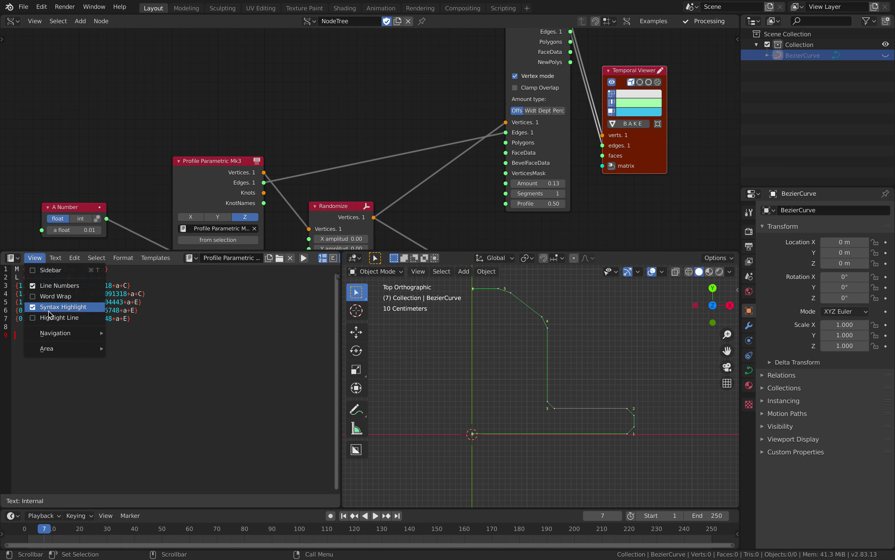
{"action": "left_click", "coordinate": [41, 271]}
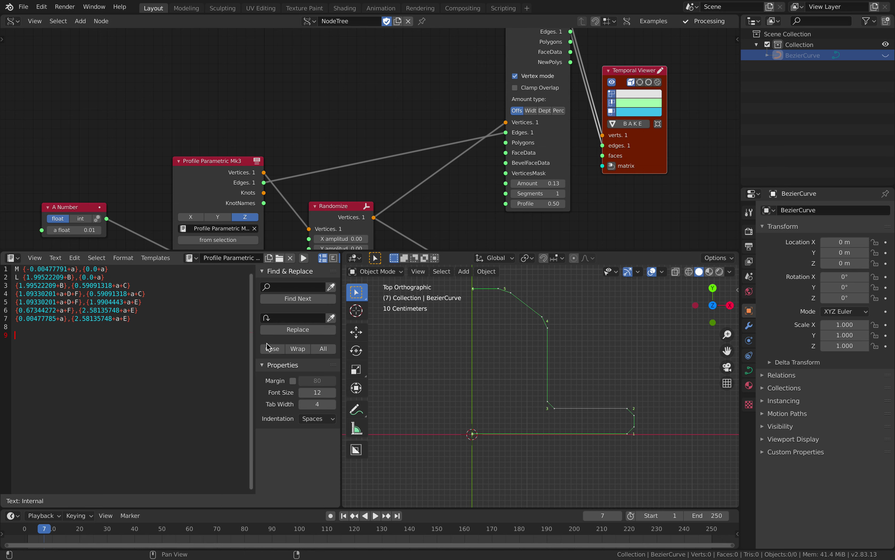
{"action": "left_click_drag", "start_coordinate": [316, 392], "coordinate": [327, 392]}
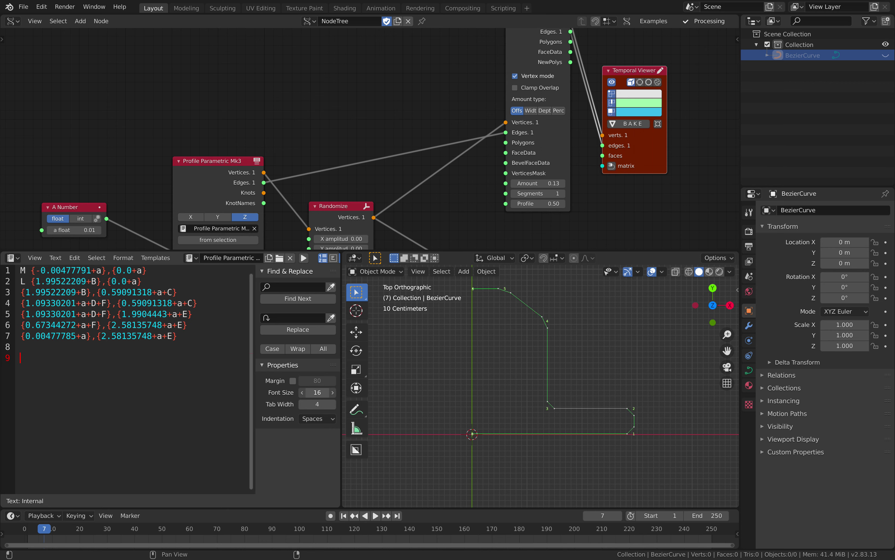
{"action": "left_click", "coordinate": [255, 345]}
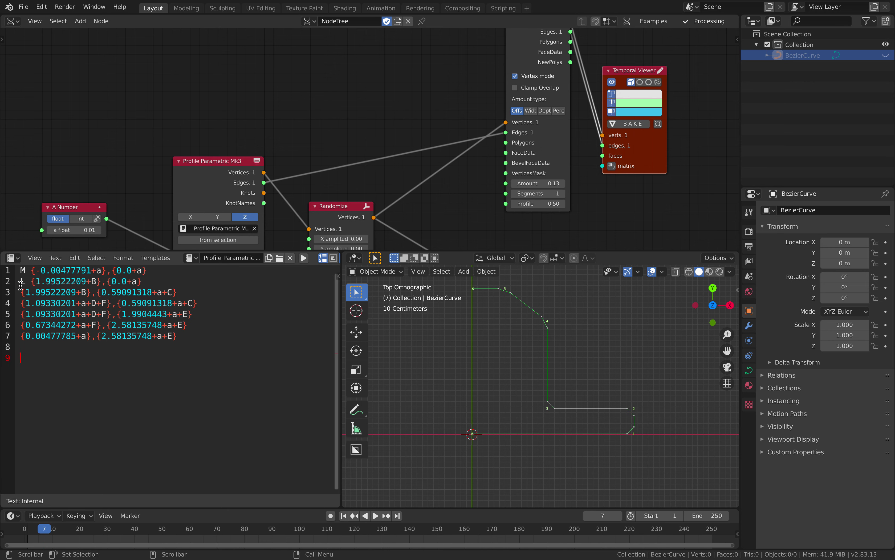
Step: Check the Close command in the browser's Profile Parametric Node documentation, add X on line 8 of the profile text and save the file
{"action": "key", "text": "ctrl+Right"}
{"action": "scroll", "coordinate": [409, 254], "scroll_direction": "up", "scroll_amount": 20}
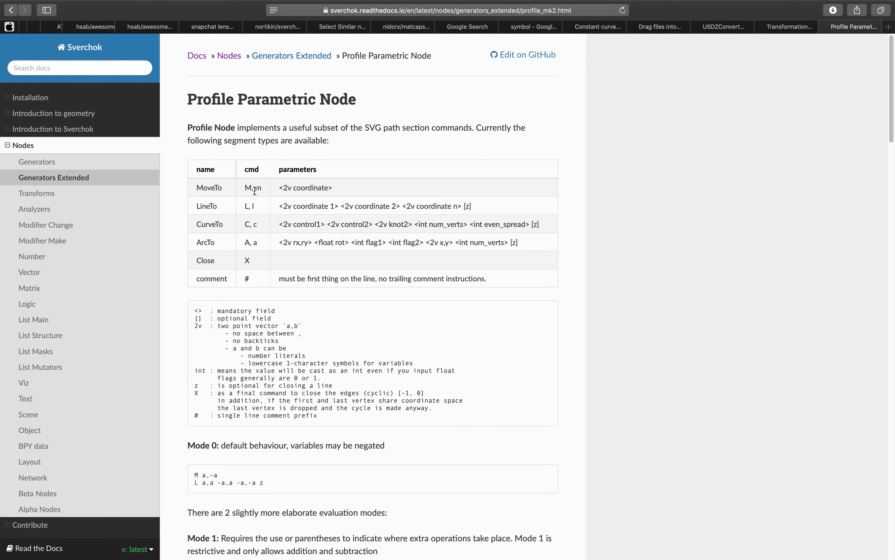
{"action": "left_click", "coordinate": [264, 248]}
{"action": "key", "text": "super+Tab"}
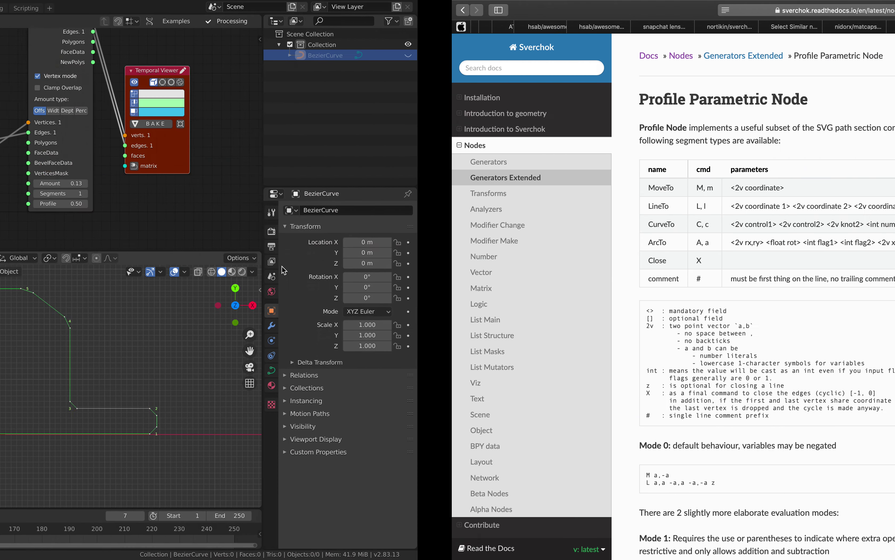
{"action": "type", "text": "X"}
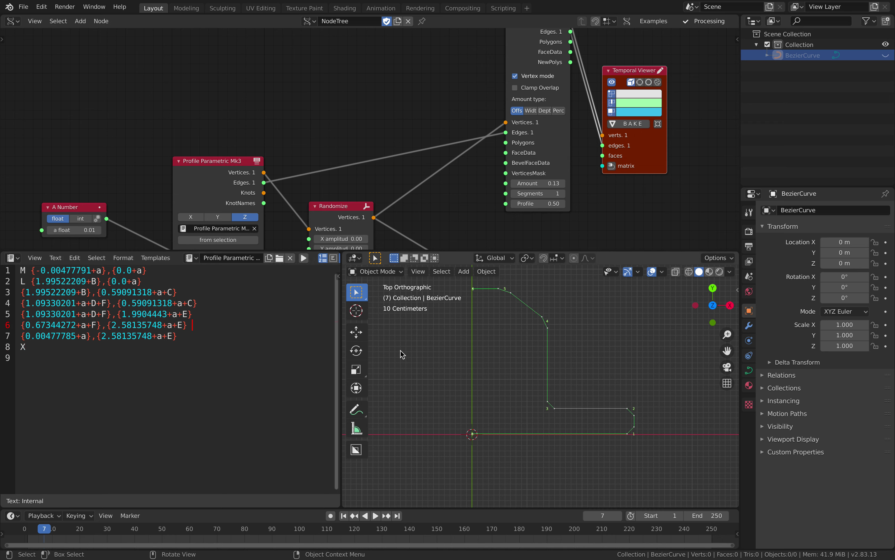
{"action": "key", "text": "Right"}
{"action": "middle_click_drag", "start_coordinate": [481, 333], "coordinate": [568, 398]}
{"action": "key", "text": "ctrl+s"}
Step: View the profile in perspective, move the Temporal Viewer node away from the Bevel node and save the file
{"action": "middle_click_drag", "start_coordinate": [539, 358], "coordinate": [536, 349]}
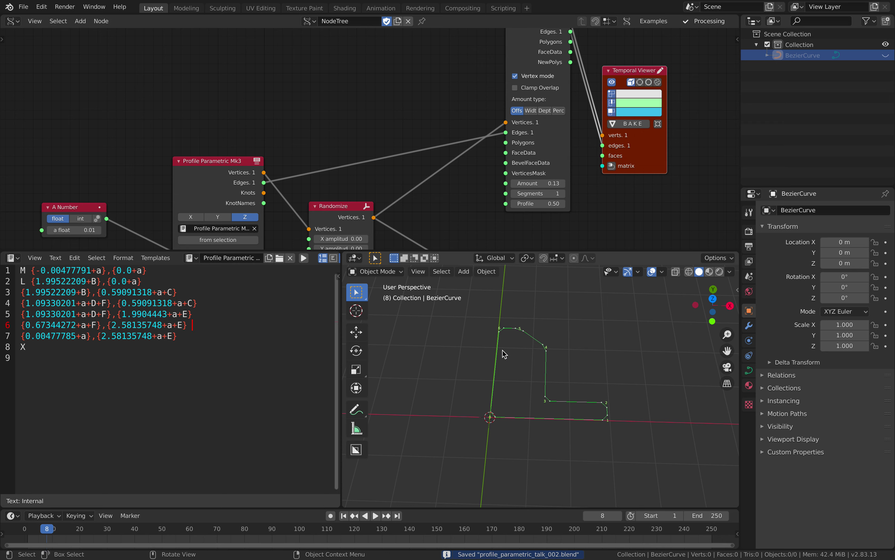
{"action": "middle_click_drag", "start_coordinate": [523, 374], "coordinate": [540, 344]}
{"action": "scroll", "coordinate": [594, 217], "scroll_direction": "up", "scroll_amount": 1}
{"action": "middle_click_drag", "start_coordinate": [594, 216], "coordinate": [505, 222]}
{"action": "left_click_drag", "start_coordinate": [557, 169], "coordinate": [645, 162]}
{"action": "middle_click_drag", "start_coordinate": [526, 376], "coordinate": [517, 380]}
{"action": "middle_click_drag", "start_coordinate": [519, 179], "coordinate": [452, 215]}
{"action": "left_click_drag", "start_coordinate": [577, 192], "coordinate": [615, 158]}
{"action": "key", "text": "ctrl+s"}
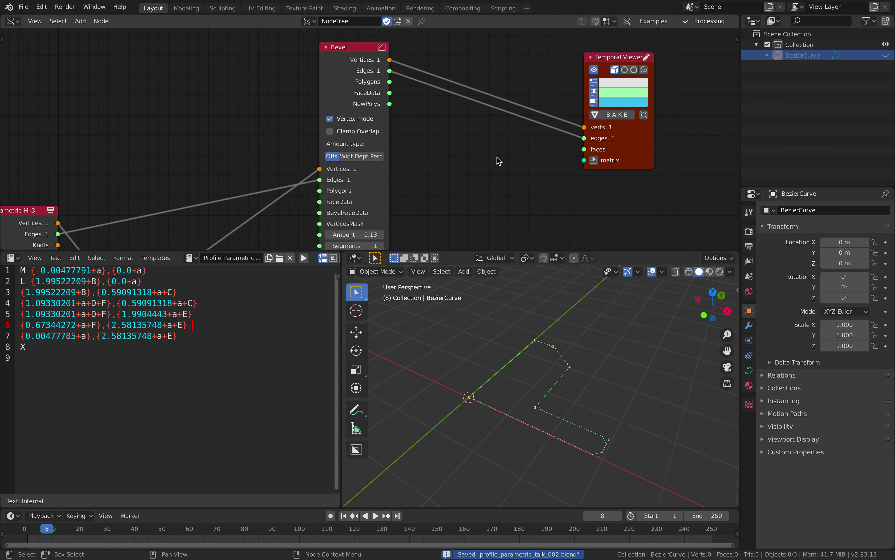
Step: Add a Fill Holes node after the Bevel node and connect the Bevel's vertices and edges to it
{"action": "scroll", "coordinate": [470, 150], "scroll_direction": "down", "scroll_amount": 1}
{"action": "middle_click_drag", "start_coordinate": [464, 150], "coordinate": [475, 128]}
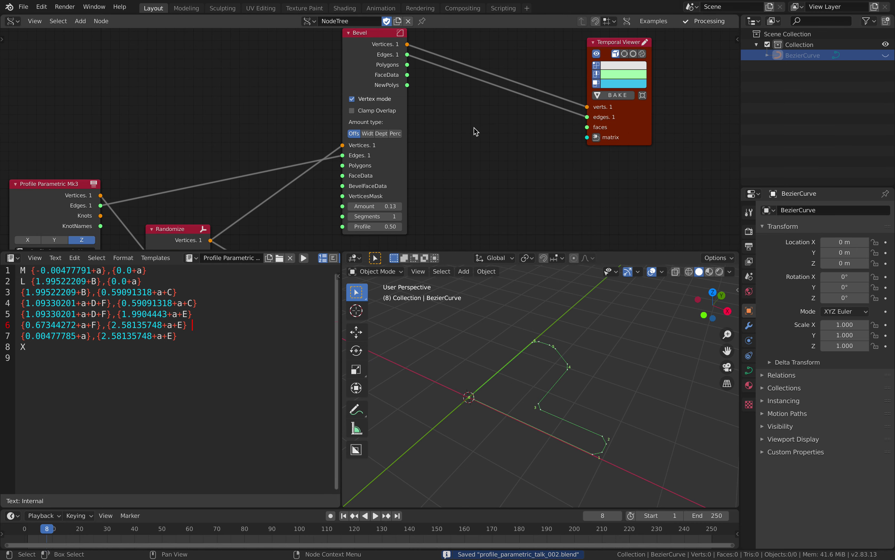
{"action": "key", "text": "alt+space"}
{"action": "type", "text": "fill h"}
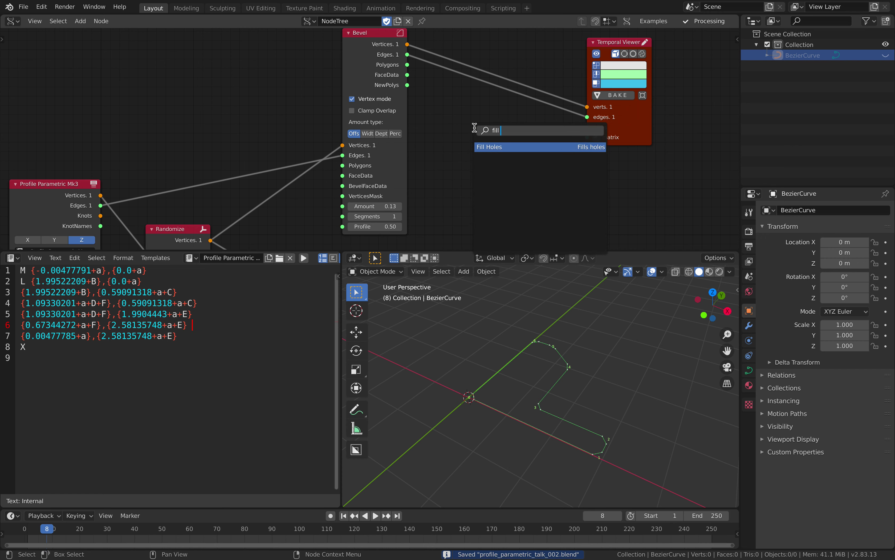
{"action": "key", "text": "Return"}
{"action": "left_click", "coordinate": [475, 128]}
{"action": "left_click", "coordinate": [358, 88]}
{"action": "left_click", "coordinate": [489, 140], "text": "shift"}
{"action": "key", "text": "f"}
{"action": "key", "text": "f"}
Step: Connect the Fill Holes node's vertices, edges and polygons outputs to the Temporal Viewer's verts, edges and faces inputs
{"action": "left_click", "coordinate": [518, 134]}
{"action": "left_click", "coordinate": [611, 45], "text": "shift"}
{"action": "key", "text": "ctrl+alt+shift+f"}
{"action": "left_click", "coordinate": [550, 46]}
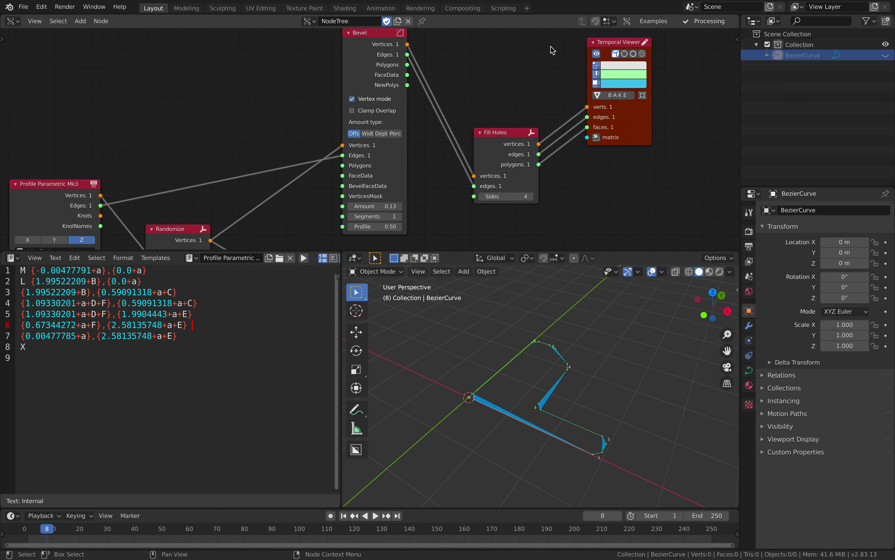
Step: Disconnect the edges link between Fill Holes and the Temporal Viewer and set the Fill Holes node's Sides to 15
{"action": "left_click_drag", "start_coordinate": [586, 117], "coordinate": [532, 82]}
{"action": "left_click", "coordinate": [531, 149]}
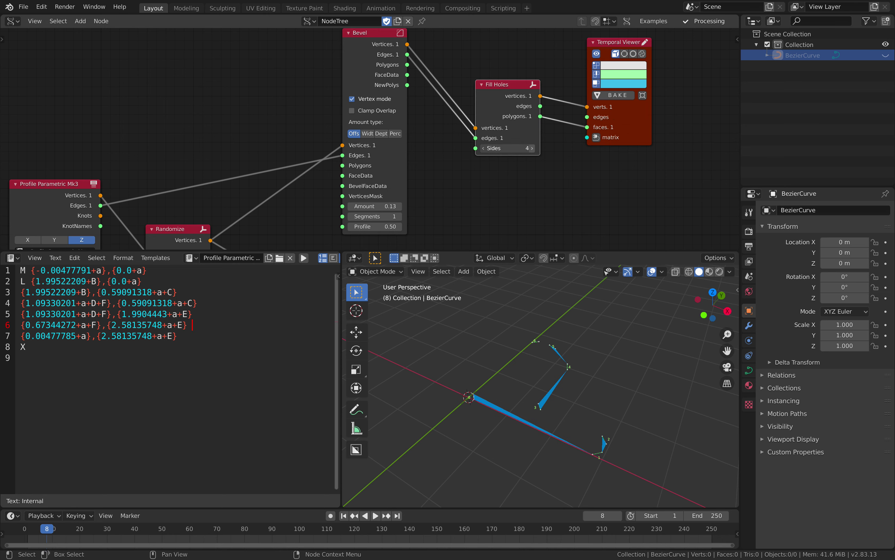
{"action": "left_click", "coordinate": [532, 149]}
{"action": "left_click", "coordinate": [532, 149]}
{"action": "left_click", "coordinate": [533, 148]}
{"action": "left_click", "coordinate": [532, 148]}
{"action": "left_click", "coordinate": [532, 147]}
{"action": "left_click", "coordinate": [533, 147]}
{"action": "middle_click_drag", "start_coordinate": [551, 347], "coordinate": [502, 317]}
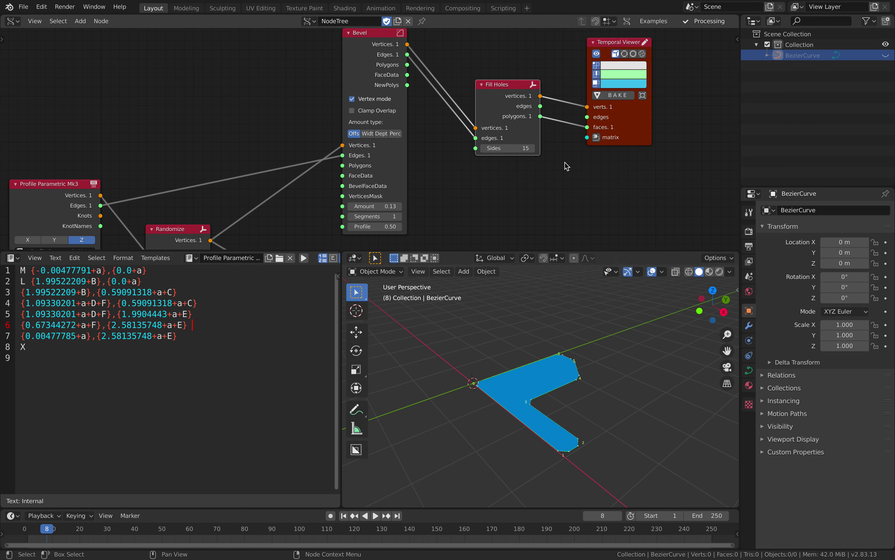
Step: Move the Temporal Viewer node farther from Fill Holes and add an Extrude Region node between them
{"action": "middle_click_drag", "start_coordinate": [565, 162], "coordinate": [469, 154]}
{"action": "left_click_drag", "start_coordinate": [528, 133], "coordinate": [606, 134]}
{"action": "key", "text": "shift+a"}
{"action": "left_click", "coordinate": [499, 72]}
{"action": "type", "text": "extru"}
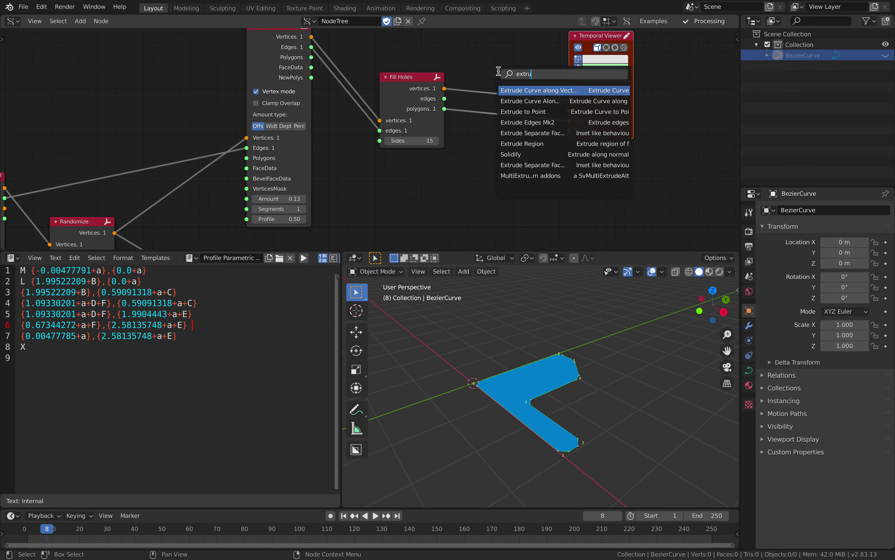
{"action": "key", "text": "Down"}
{"action": "key", "text": "Down"}
{"action": "key", "text": "Down"}
{"action": "key", "text": "Down"}
{"action": "key", "text": "Down"}
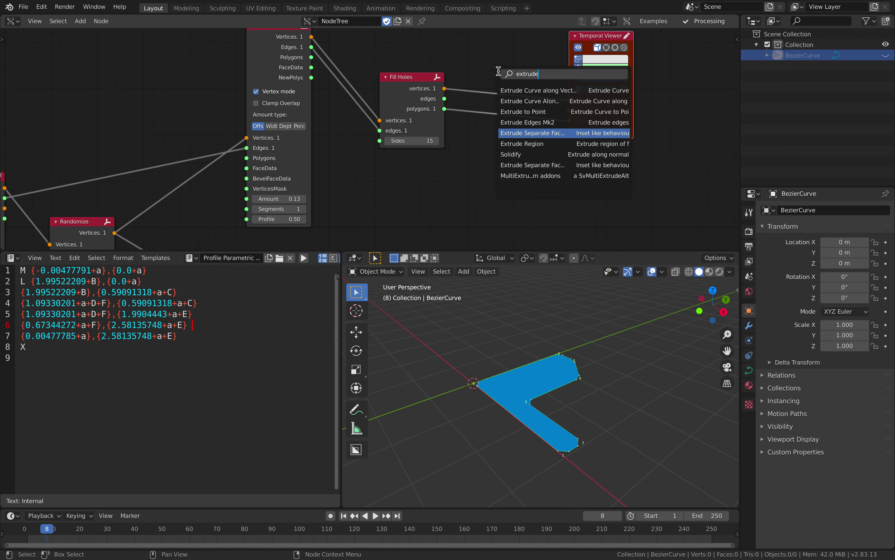
{"action": "key", "text": "Return"}
{"action": "left_click", "coordinate": [465, 127]}
{"action": "scroll", "coordinate": [465, 126], "scroll_direction": "down", "scroll_amount": 1}
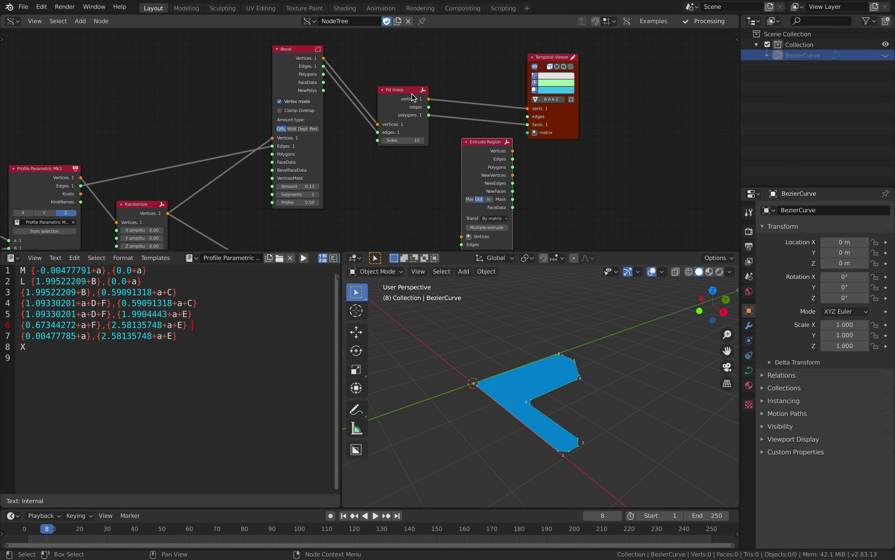
Step: Move the Temporal Viewer aside and link the Fill Holes, Extrude Region and Temporal Viewer nodes in one chain
{"action": "left_click_drag", "start_coordinate": [559, 130], "coordinate": [583, 118]}
{"action": "left_click", "coordinate": [538, 141]}
{"action": "left_click", "coordinate": [410, 90]}
{"action": "left_click", "coordinate": [482, 140], "text": "shift"}
{"action": "left_click", "coordinate": [578, 114], "text": "shift"}
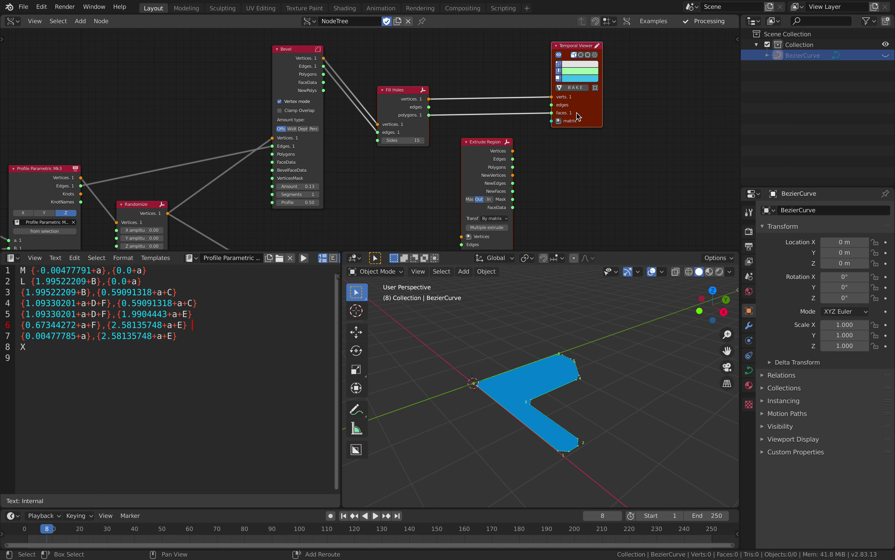
{"action": "key", "text": "f"}
Step: Arrange the Extrude Region node neatly between the Fill Holes and Temporal Viewer nodes
{"action": "middle_click_drag", "start_coordinate": [577, 167], "coordinate": [556, 153]}
{"action": "left_click", "coordinate": [556, 153]}
{"action": "left_click", "coordinate": [566, 97]}
{"action": "left_click_drag", "start_coordinate": [448, 135], "coordinate": [455, 71]}
{"action": "scroll", "coordinate": [469, 89], "scroll_direction": "up", "scroll_amount": 5}
{"action": "left_click_drag", "start_coordinate": [643, 89], "coordinate": [652, 94]}
{"action": "scroll", "coordinate": [533, 87], "scroll_direction": "down", "scroll_amount": 2}
{"action": "middle_click_drag", "start_coordinate": [533, 87], "coordinate": [504, 101]}
{"action": "left_click_drag", "start_coordinate": [467, 58], "coordinate": [459, 50]}
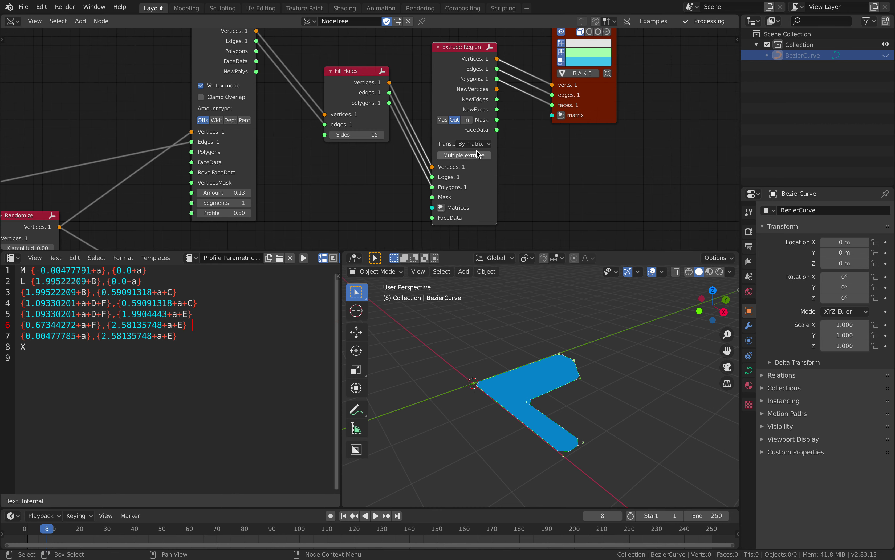
{"action": "left_click_drag", "start_coordinate": [459, 142], "coordinate": [464, 139]}
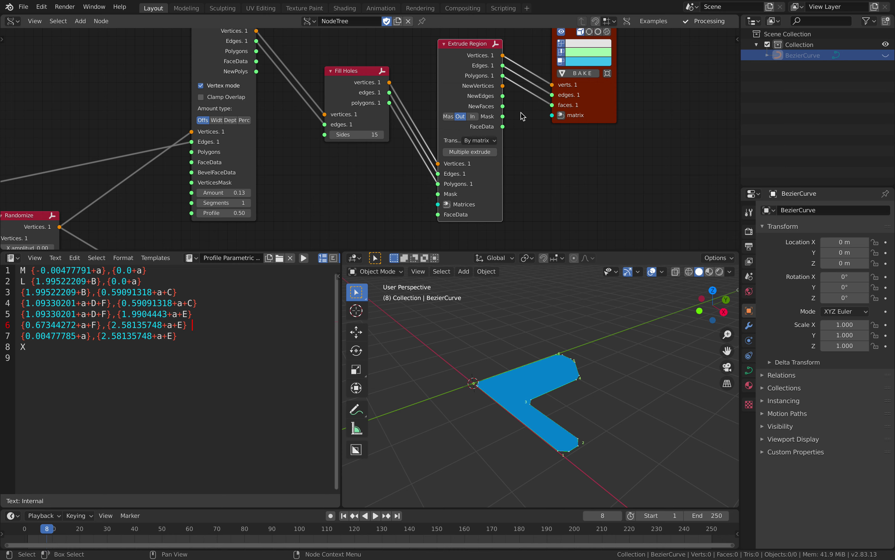
Step: Feed the Extrude Region's Matrices input from a new Matrix In node with location Z 0.780 and save the file
{"action": "left_click", "coordinate": [448, 203]}
{"action": "left_click", "coordinate": [537, 185]}
{"action": "left_click_drag", "start_coordinate": [312, 100], "coordinate": [362, 179]}
{"action": "middle_click_drag", "start_coordinate": [362, 179], "coordinate": [374, 118]}
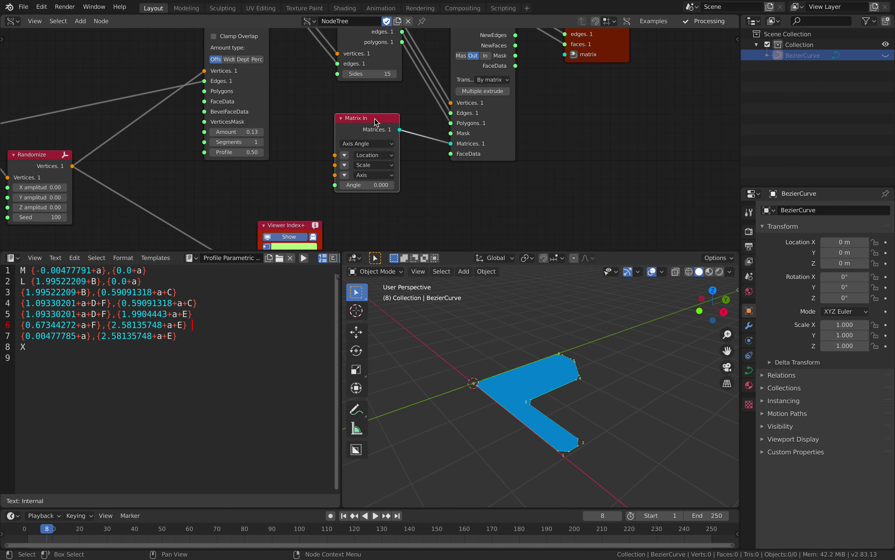
{"action": "left_click", "coordinate": [344, 155]}
{"action": "left_click_drag", "start_coordinate": [373, 173], "coordinate": [388, 173]}
{"action": "middle_click_drag", "start_coordinate": [524, 336], "coordinate": [556, 352]}
{"action": "key", "text": "ctrl+s"}
Step: Set A Number to 0.19, A Number.001 to 0.43 and A Number.002 to -0.07
{"action": "middle_click_drag", "start_coordinate": [202, 143], "coordinate": [319, 128]}
{"action": "middle_click_drag", "start_coordinate": [145, 137], "coordinate": [404, 126]}
{"action": "scroll", "coordinate": [404, 126], "scroll_direction": "down", "scroll_amount": 2}
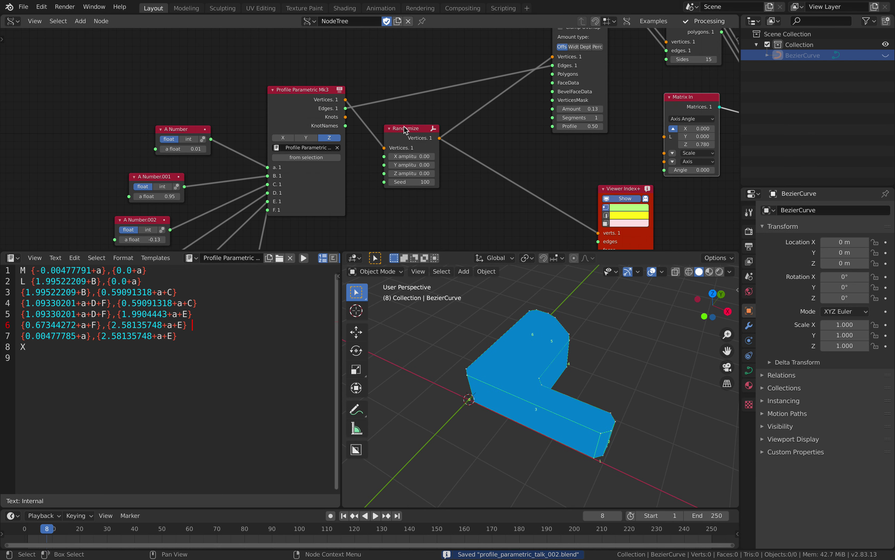
{"action": "middle_click_drag", "start_coordinate": [240, 138], "coordinate": [228, 82]}
{"action": "left_click_drag", "start_coordinate": [179, 94], "coordinate": [201, 94]}
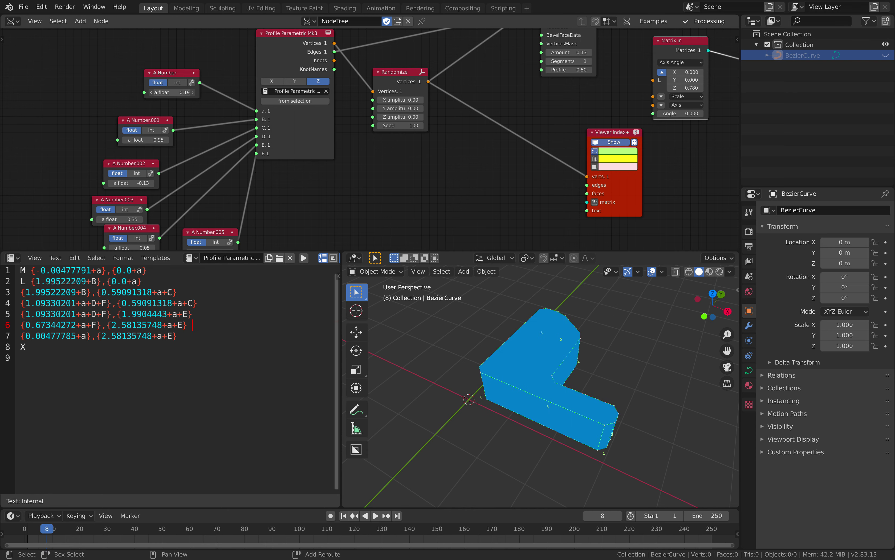
{"action": "middle_click_drag", "start_coordinate": [119, 102], "coordinate": [136, 81]}
{"action": "mouse_move", "coordinate": [170, 118]}
{"action": "left_mouse_down"}
{"action": "mouse_move", "coordinate": [142, 118]}
{"action": "mouse_move", "coordinate": [162, 118]}
{"action": "left_mouse_up"}
{"action": "left_click_drag", "start_coordinate": [162, 162], "coordinate": [163, 162]}
Step: Check the CurveTo command in the browser's Profile Parametric Node documentation, then begin line 4 of the profile text with C and line 7 with L
{"action": "left_click", "coordinate": [239, 307]}
{"action": "key", "text": "ctrl+Right"}
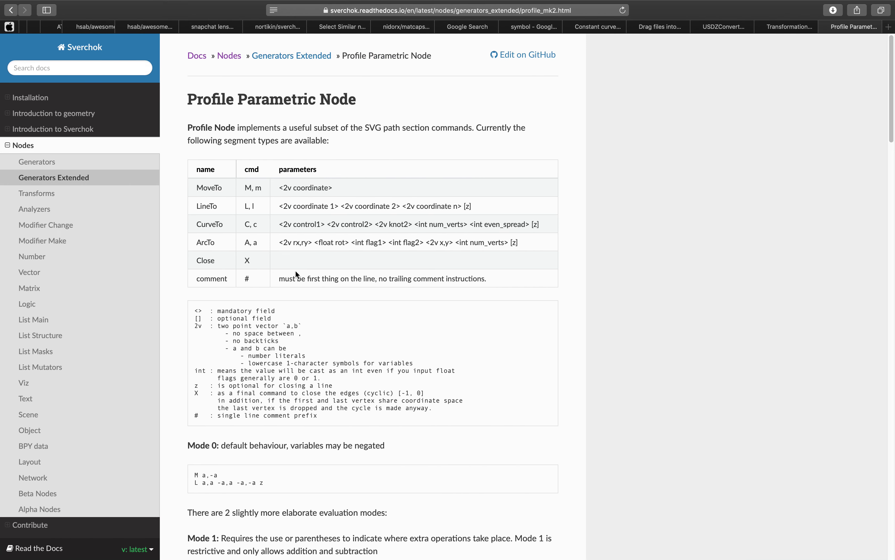
{"action": "left_click_drag", "start_coordinate": [246, 223], "coordinate": [269, 223]}
{"action": "left_click", "coordinate": [258, 224]}
{"action": "key", "text": "ctrl+Left"}
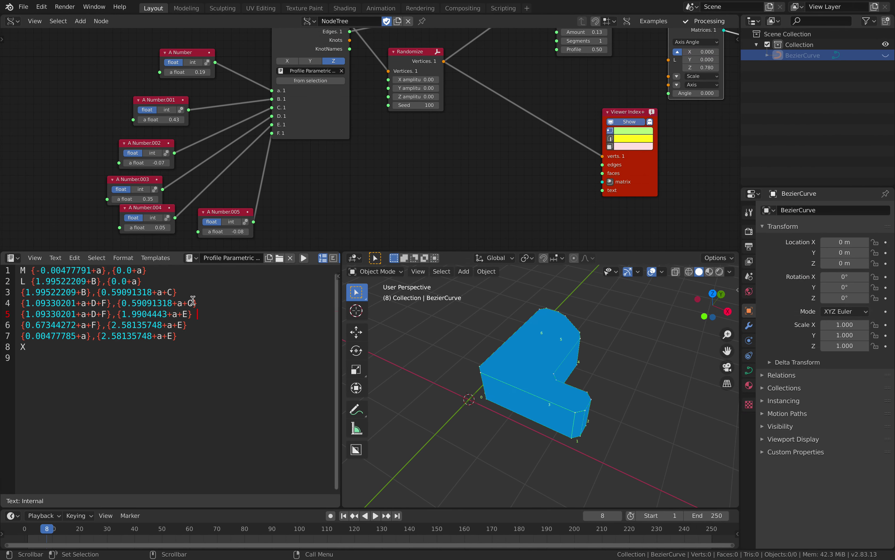
{"action": "double_click", "coordinate": [190, 302]}
{"action": "left_click", "coordinate": [159, 292]}
{"action": "type", "text": "C"}
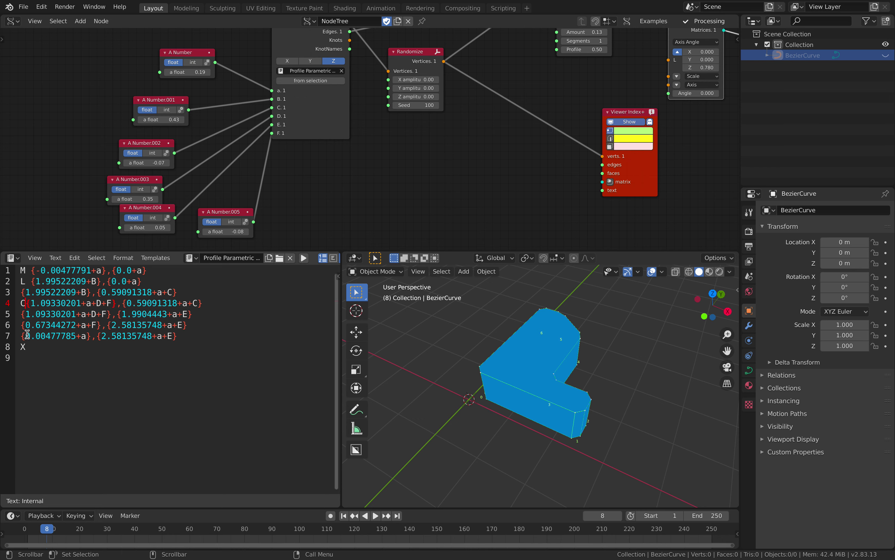
{"action": "type", "text": "L"}
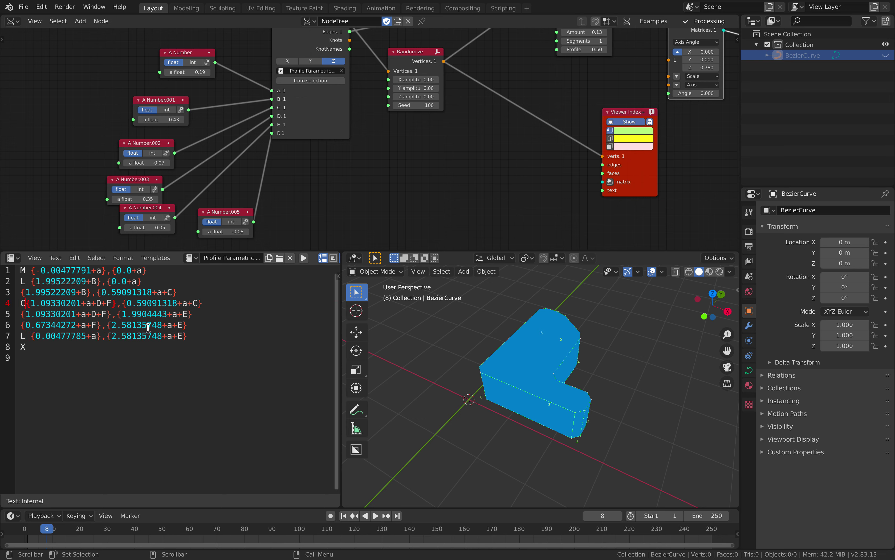
{"action": "key", "text": "Right"}
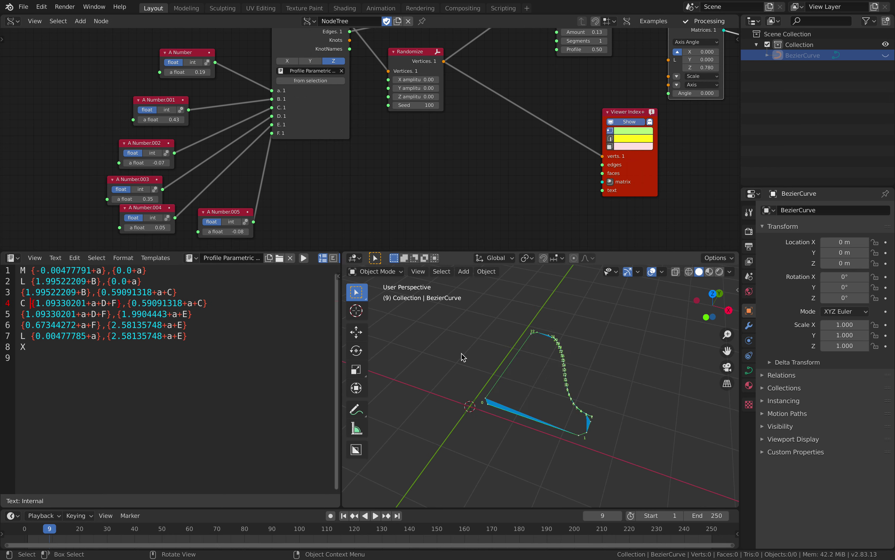
Step: Examine the curved profile in perspective and in the top orthographic view
{"action": "middle_click_drag", "start_coordinate": [463, 357], "coordinate": [573, 369]}
{"action": "middle_click_drag", "start_coordinate": [515, 173], "coordinate": [362, 238]}
{"action": "scroll", "coordinate": [409, 175], "scroll_direction": "down", "scroll_amount": 2}
{"action": "mouse_move", "coordinate": [409, 176]}
{"action": "middle_mouse_down"}
{"action": "mouse_move", "coordinate": [404, 168]}
{"action": "mouse_move", "coordinate": [397, 179]}
{"action": "middle_mouse_up"}
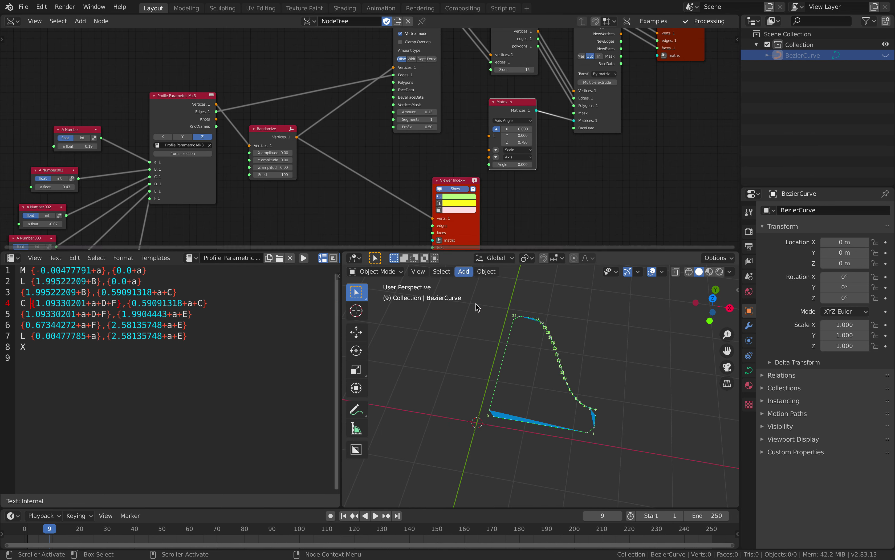
{"action": "left_click", "coordinate": [713, 312]}
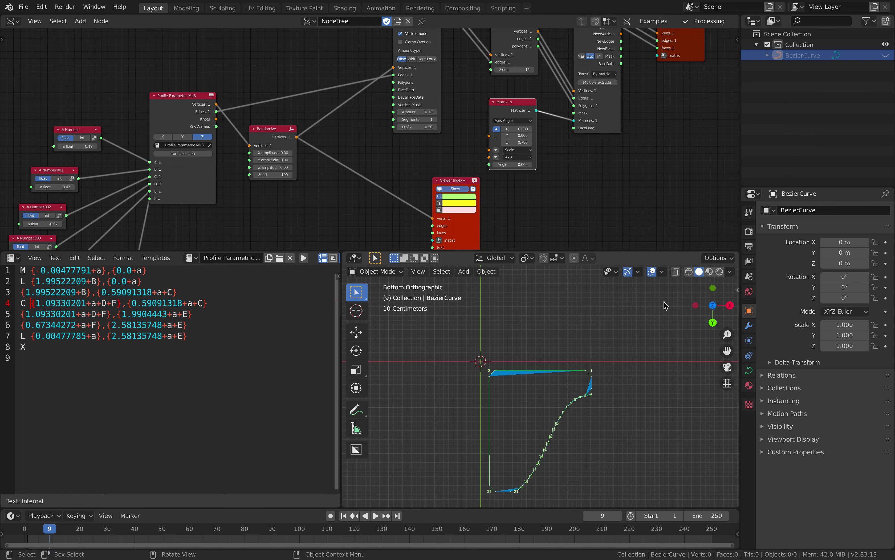
{"action": "left_click", "coordinate": [712, 304]}
{"action": "left_click", "coordinate": [205, 350]}
{"action": "left_click_drag", "start_coordinate": [218, 336], "coordinate": [223, 354]}
{"action": "left_click", "coordinate": [206, 346]}
{"action": "scroll", "coordinate": [538, 358], "scroll_direction": "up", "scroll_amount": 2}
{"action": "mouse_move", "coordinate": [446, 381]}
{"action": "middle_mouse_down", "text": "shift"}
{"action": "mouse_move", "coordinate": [448, 416]}
{"action": "mouse_move", "coordinate": [456, 387]}
{"action": "middle_mouse_up", "text": "shift"}
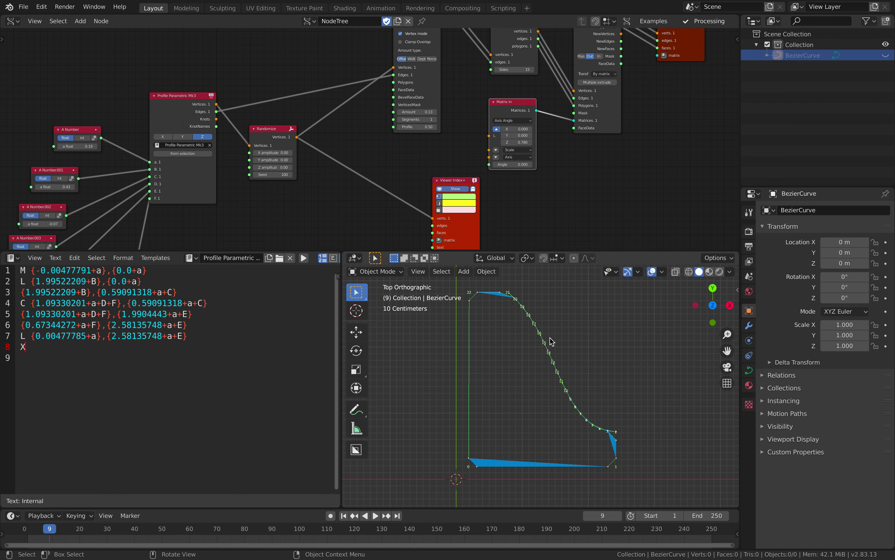
{"action": "scroll", "coordinate": [266, 186], "scroll_direction": "down", "scroll_amount": 1}
Step: Set A Number.001 to 1.57, A Number.003 to -0.25, A Number.004 to -0.37 and A Number.005 to -0.26
{"action": "middle_click_drag", "start_coordinate": [266, 187], "coordinate": [338, 119]}
{"action": "left_click_drag", "start_coordinate": [154, 118], "coordinate": [195, 168]}
{"action": "left_click_drag", "start_coordinate": [137, 149], "coordinate": [124, 202]}
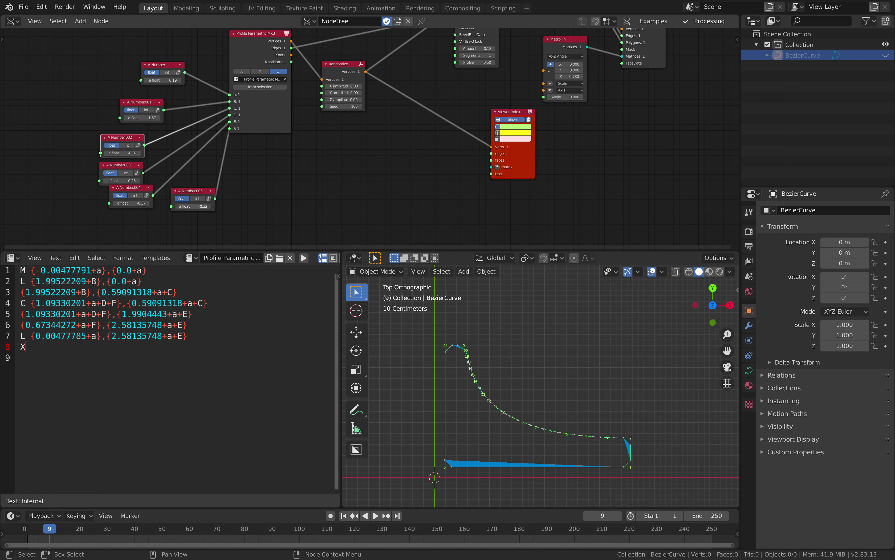
{"action": "left_click_drag", "start_coordinate": [193, 206], "coordinate": [188, 206]}
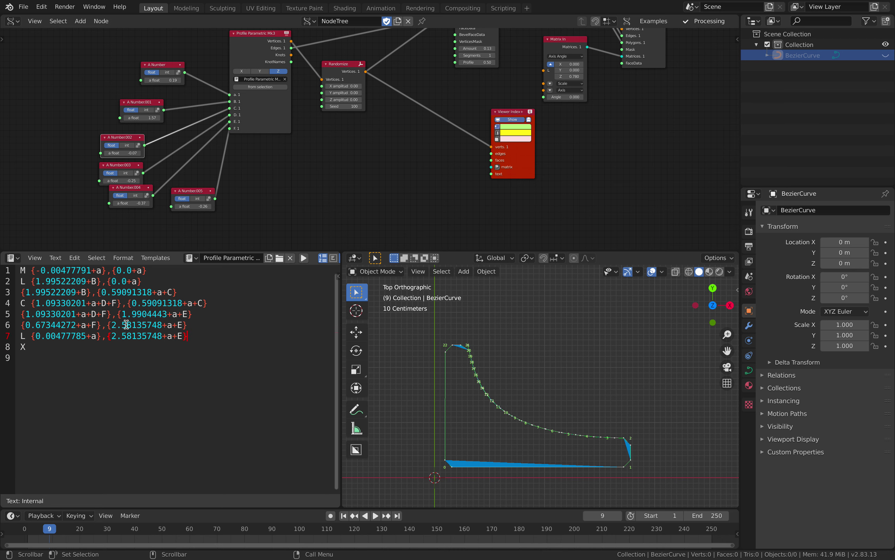
Step: Round the profile text's line 6 constants to 0.5 and 2.5, and line 7's second constant to 2.5
{"action": "key", "text": "shift+Right"}
{"action": "key", "text": "shift+Right"}
{"action": "key", "text": "shift+Right"}
{"action": "key", "text": "Delete"}
{"action": "key", "text": "Down"}
{"action": "key", "text": "shift+Right"}
{"action": "key", "text": "shift+Right"}
{"action": "key", "text": "shift+Right"}
{"action": "key", "text": "Delete"}
{"action": "key", "text": "shift+Left"}
{"action": "key", "text": "shift+Left"}
{"action": "key", "text": "shift+Left"}
{"action": "key", "text": "shift+Left"}
{"action": "key", "text": "shift+Left"}
{"action": "type", "text": "5"}
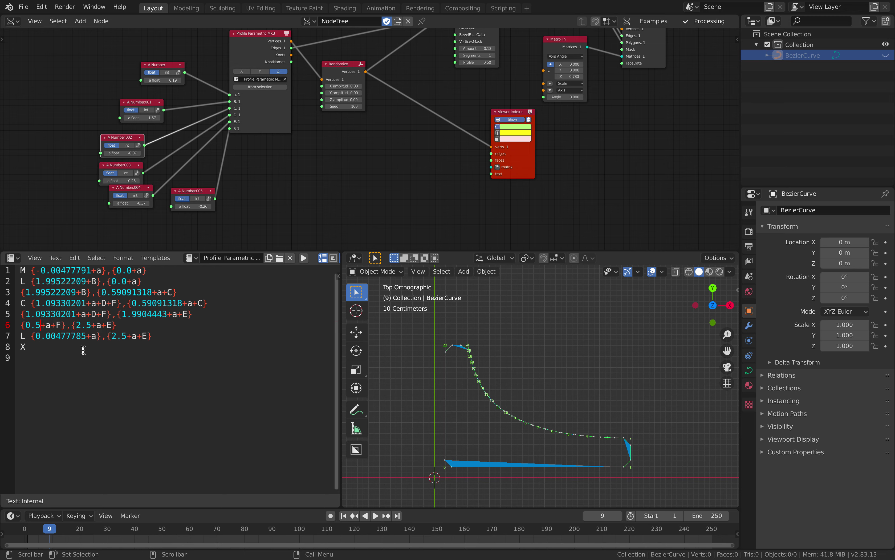
Step: Simplify line 5 of the profile text to {1+a+D+F},{2+a+E}
{"action": "key", "text": "shift+Right"}
{"action": "key", "text": "shift+Right"}
{"action": "key", "text": "shift+Right"}
{"action": "key", "text": "shift+Right"}
{"action": "key", "text": "shift+Right"}
{"action": "key", "text": "BackSpace"}
{"action": "key", "text": "BackSpace"}
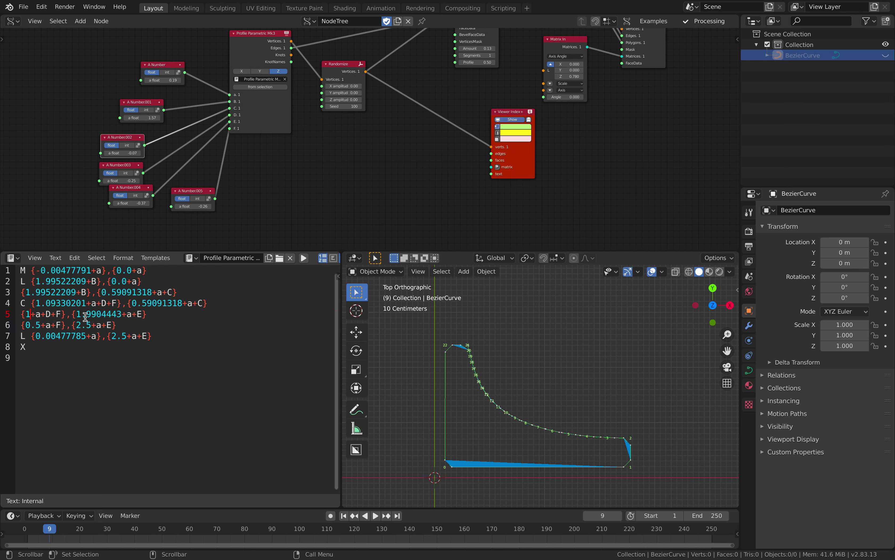
{"action": "key", "text": "shift+Left"}
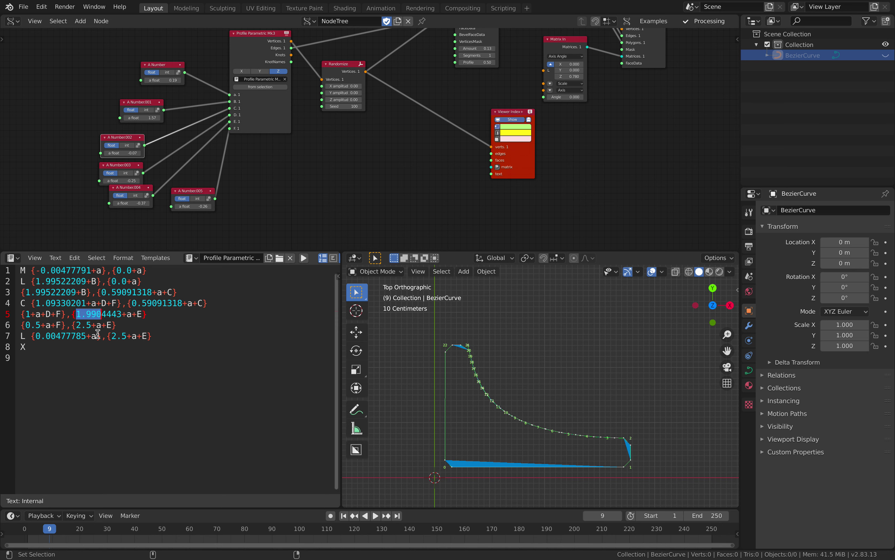
{"action": "type", "text": "2"}
Step: Round the first constant on line 4 of the profile text to 1 and on line 3 to 2
{"action": "key", "text": "Up"}
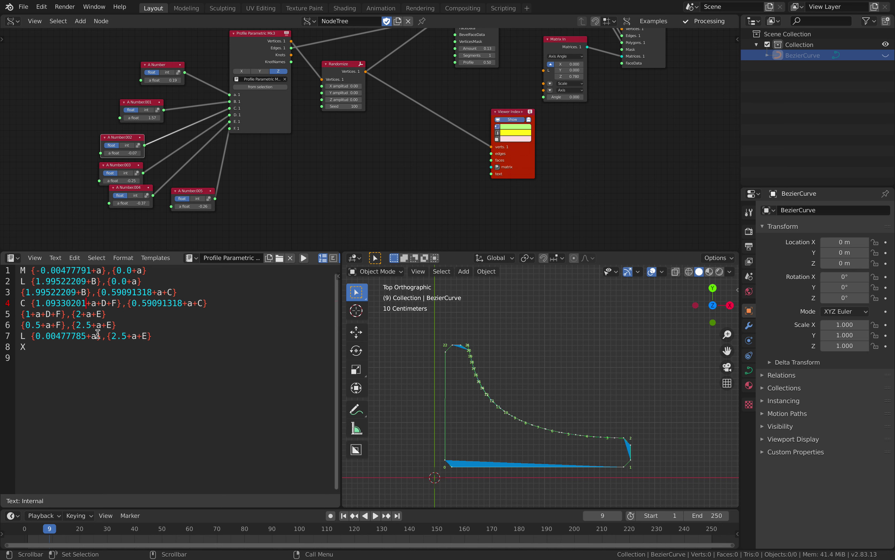
{"action": "key", "text": "shift+Left"}
{"action": "key", "text": "BackSpace"}
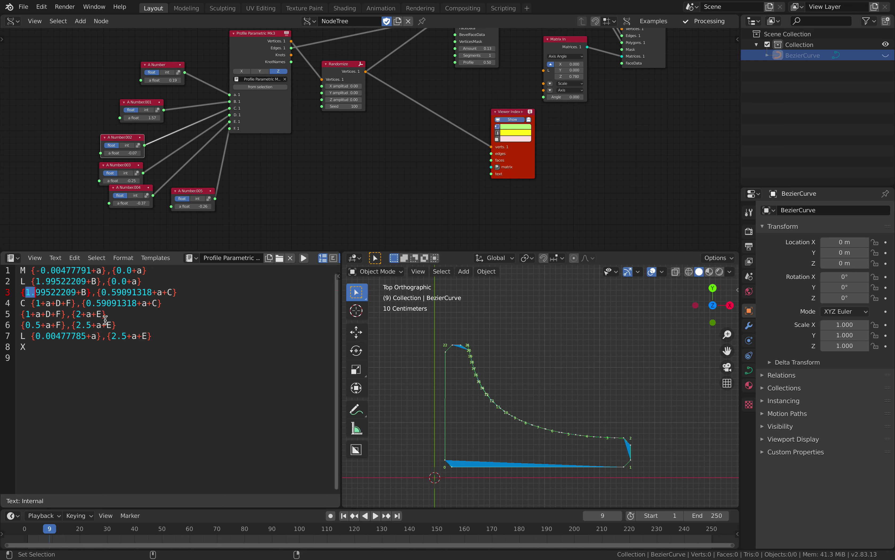
{"action": "key", "text": "shift+Right"}
{"action": "type", "text": "2"}
Step: Simplify line 2 of the profile text to L {2+B},{0+a} and line 1 to M {0+a},{0+a}
{"action": "key", "text": "Up"}
{"action": "key", "text": "Right"}
{"action": "key", "text": "shift+Right"}
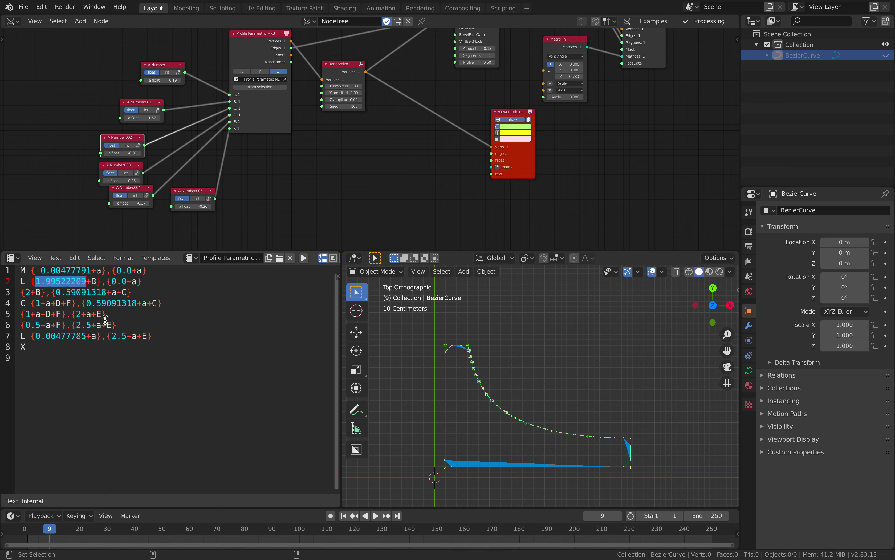
{"action": "type", "text": "2"}
{"action": "key", "text": "Up"}
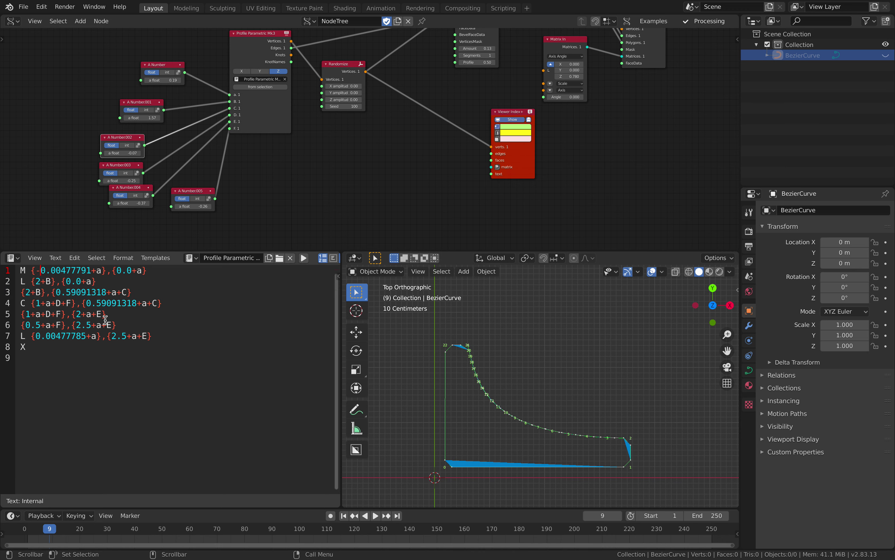
{"action": "key", "text": "shift+Right"}
{"action": "key", "text": "shift+Right"}
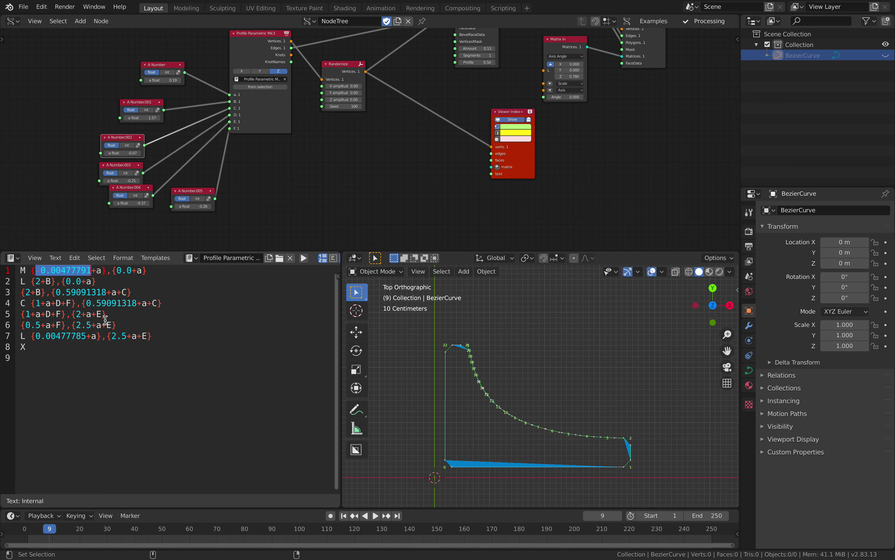
{"action": "type", "text": "0"}
{"action": "key", "text": "shift+Left"}
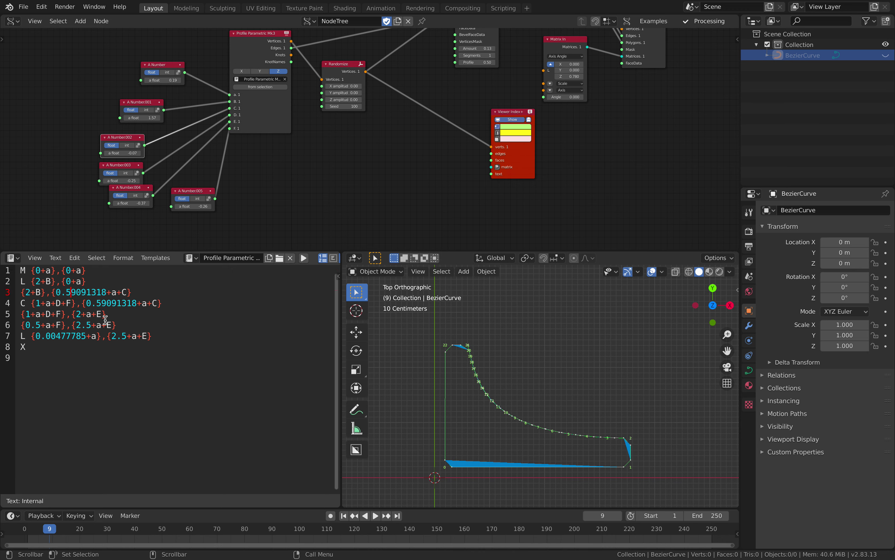
Step: Round the second constant on line 4 of the profile text to 0.5 and the first on line 7 to 0
{"action": "key", "text": "shift+Right"}
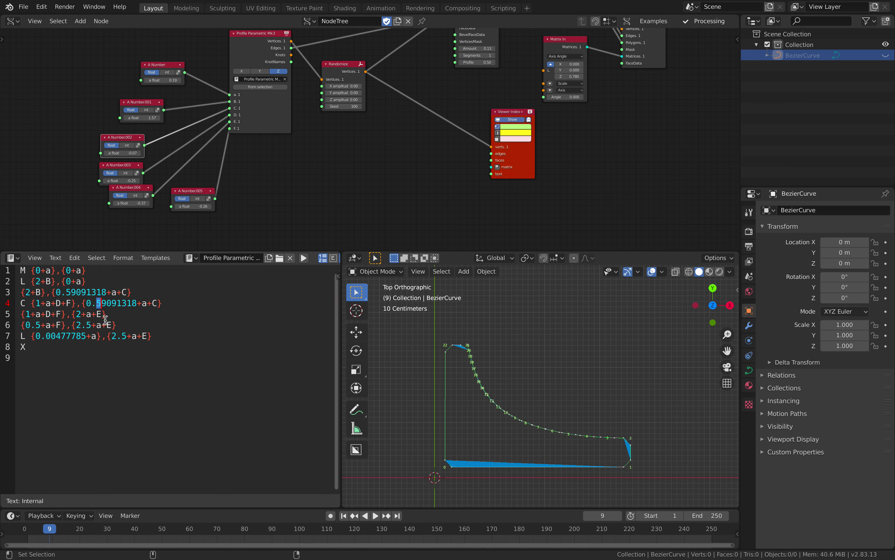
{"action": "type", "text": "5"}
{"action": "key", "text": "Down"}
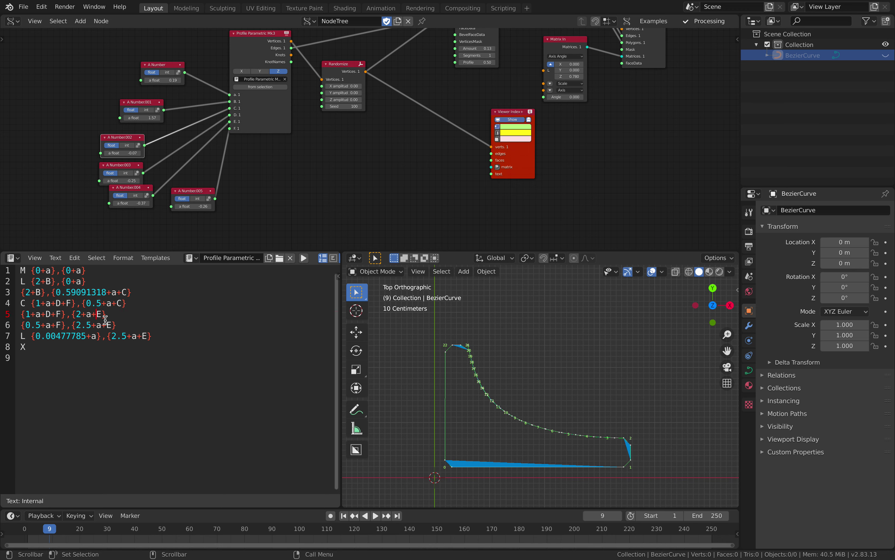
{"action": "key", "text": "shift+Right"}
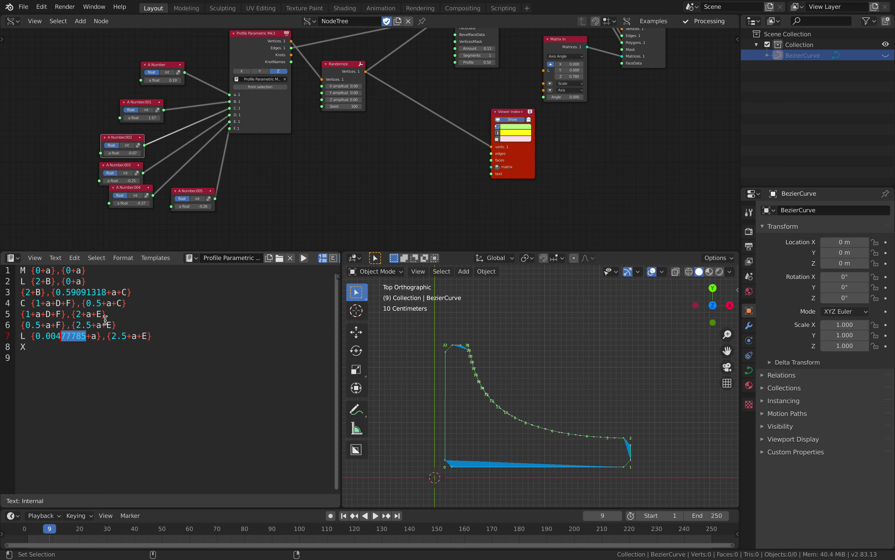
{"action": "key", "text": "BackSpace"}
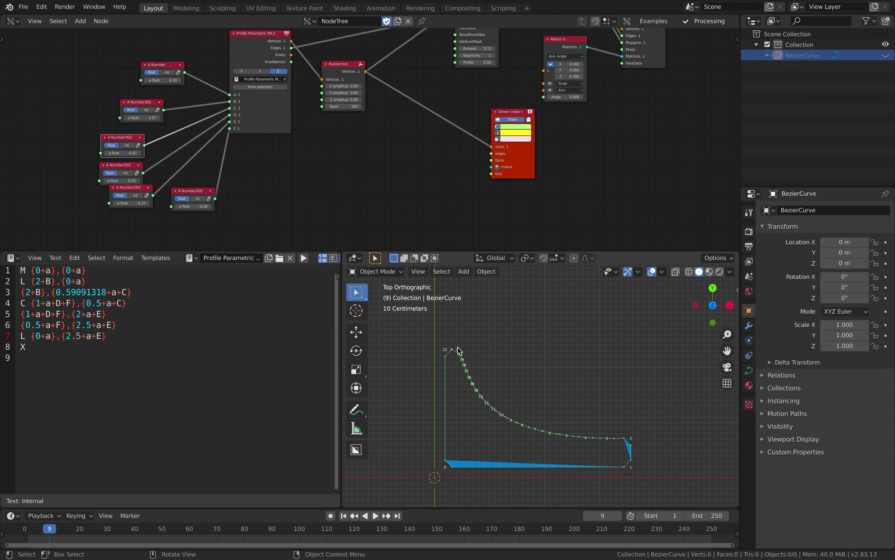
{"action": "middle_click_drag", "start_coordinate": [193, 106], "coordinate": [197, 110]}
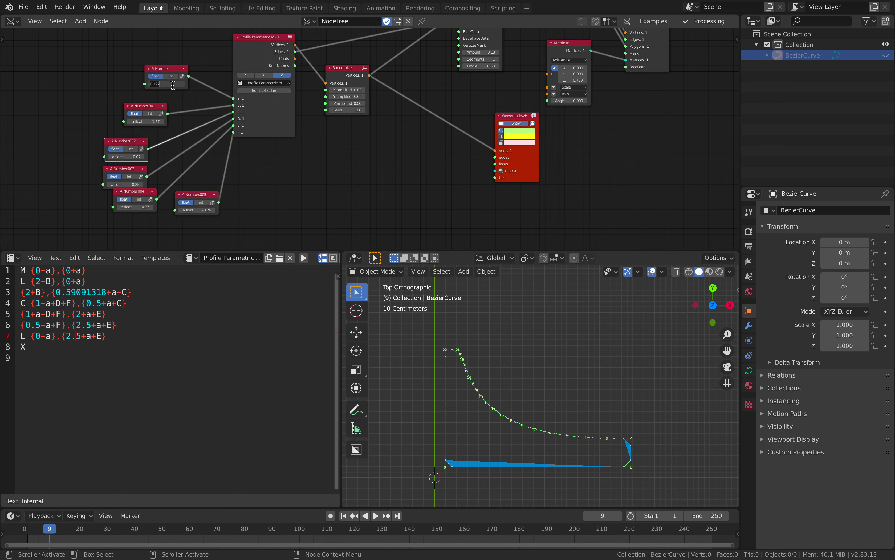
Step: Set the A Number node feeding input a to 0 and save the file
{"action": "type", "text": "0"}
{"action": "key", "text": "Return"}
{"action": "scroll", "coordinate": [528, 385], "scroll_direction": "up", "scroll_amount": 1}
{"action": "scroll", "coordinate": [528, 381], "scroll_direction": "down", "scroll_amount": 1}
{"action": "key", "text": "ctrl+s"}
Step: Set A Number.001 to about 0.61, A Number.002 to about 0.17 and A Number.003 to about 1.01
{"action": "left_click_drag", "start_coordinate": [147, 122], "coordinate": [107, 121]}
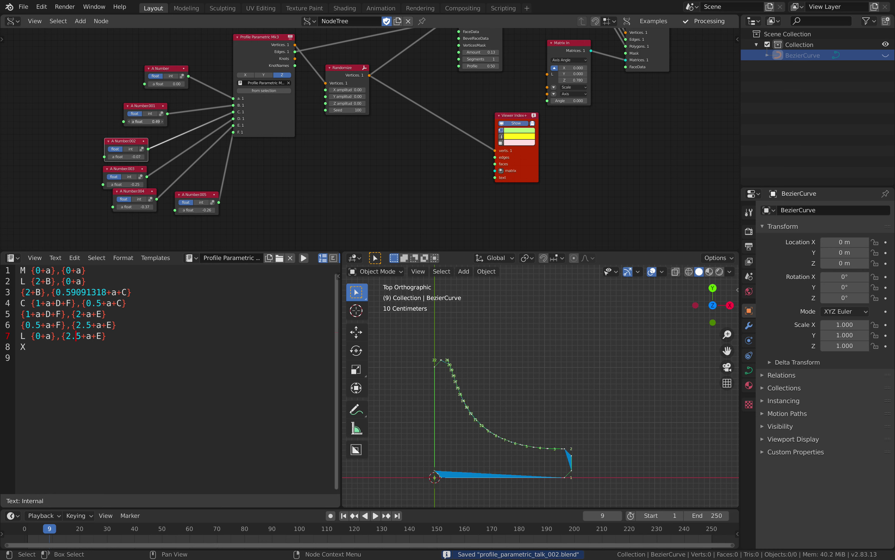
{"action": "left_click_drag", "start_coordinate": [125, 157], "coordinate": [205, 210]}
{"action": "middle_click_drag", "start_coordinate": [239, 212], "coordinate": [260, 168]}
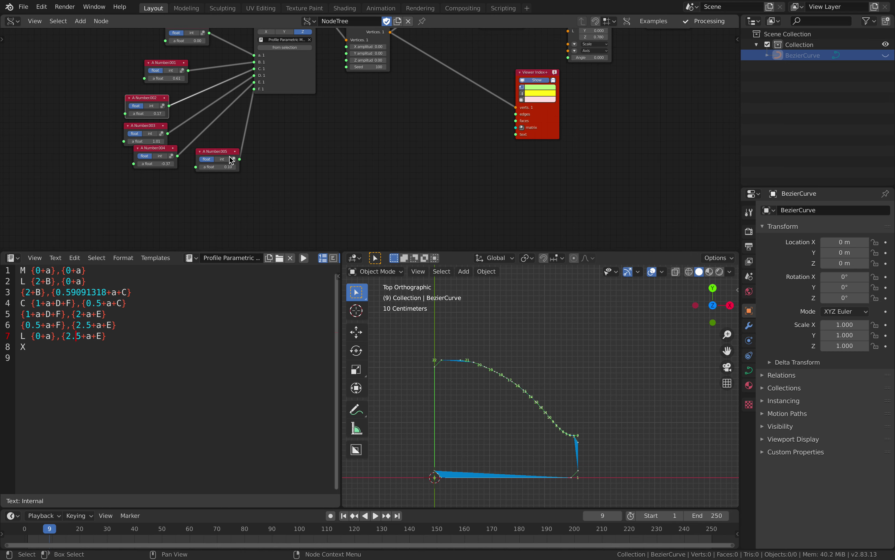
Step: Keep A Number.005 as a float at about -0.08 and place the node below A Number.004
{"action": "left_click", "coordinate": [225, 160]}
{"action": "left_click", "coordinate": [208, 159]}
{"action": "left_click_drag", "start_coordinate": [219, 166], "coordinate": [170, 184]}
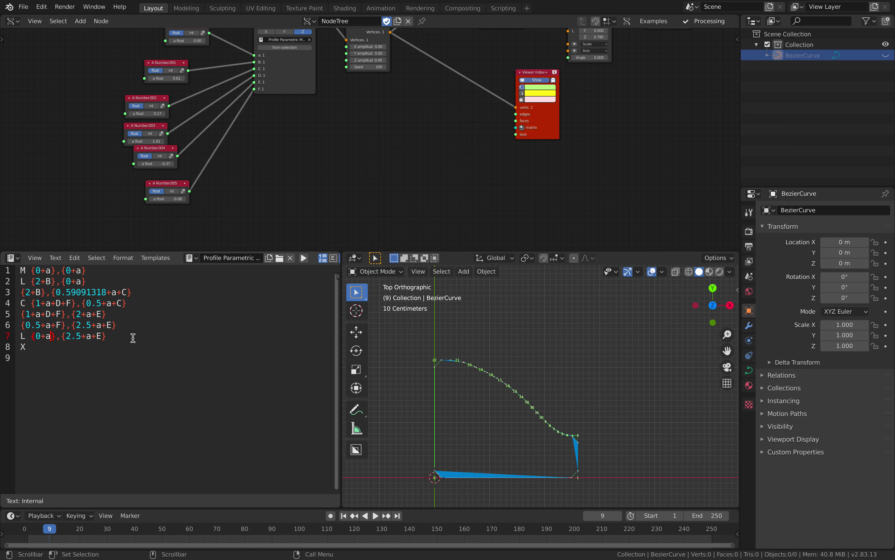
Step: Add +G to both coordinates on line 7 of the profile text, giving L {0+a+G},{2.5+a+E+G}
{"action": "type", "text": "G"}
{"action": "key", "text": "Right"}
{"action": "key", "text": "Right"}
{"action": "type", "text": "G"}
{"action": "key", "text": "Right"}
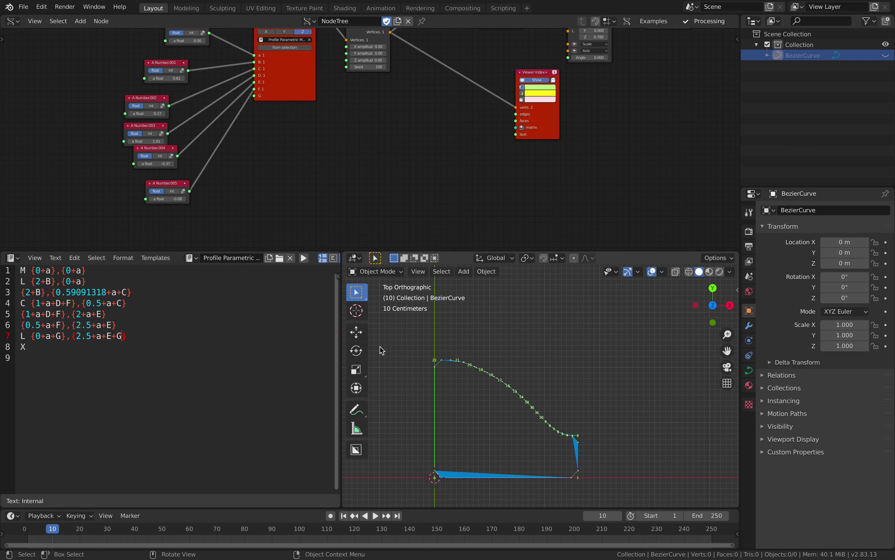
Step: Duplicate A Number.005, connect the copy to the profile node's G input and set it to about 0.28
{"action": "left_click_drag", "start_coordinate": [159, 183], "coordinate": [149, 184]}
{"action": "key", "text": "shift+d"}
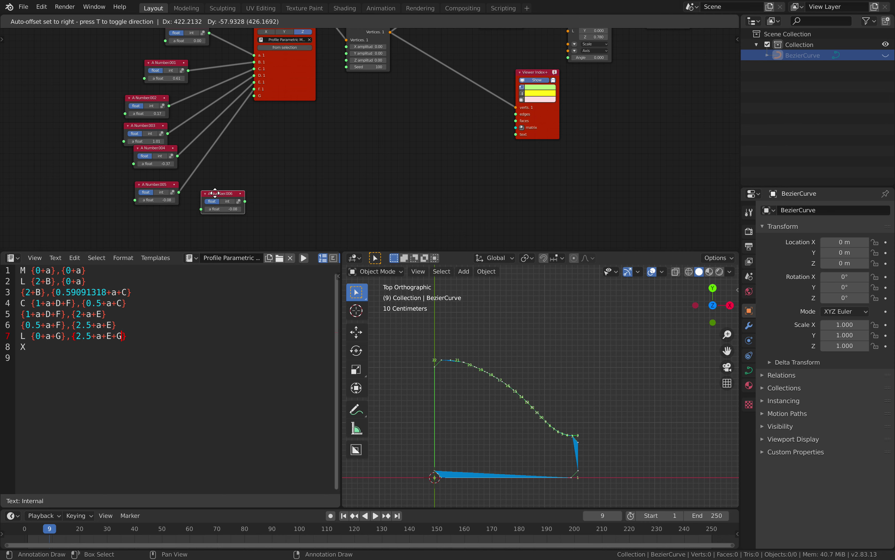
{"action": "left_click", "coordinate": [215, 193]}
{"action": "left_click_drag", "start_coordinate": [244, 201], "coordinate": [254, 95]}
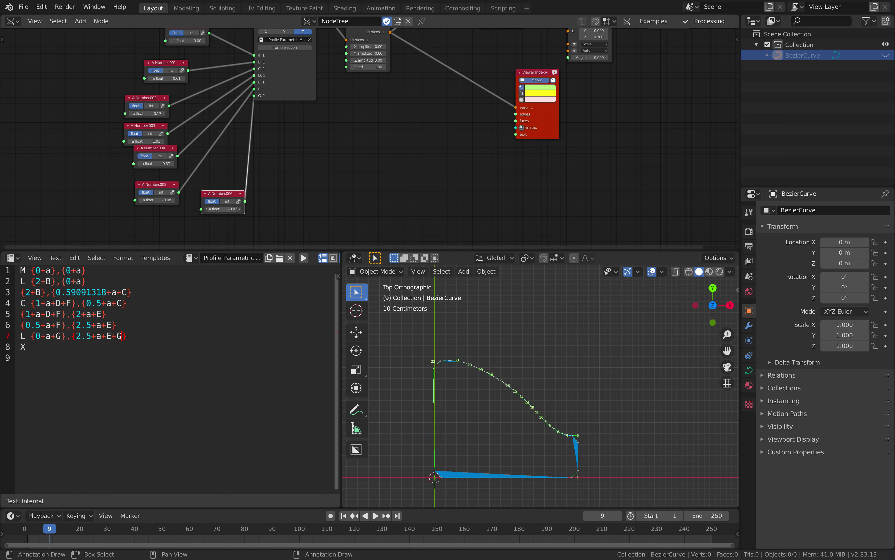
{"action": "left_click_drag", "start_coordinate": [224, 208], "coordinate": [214, 208]}
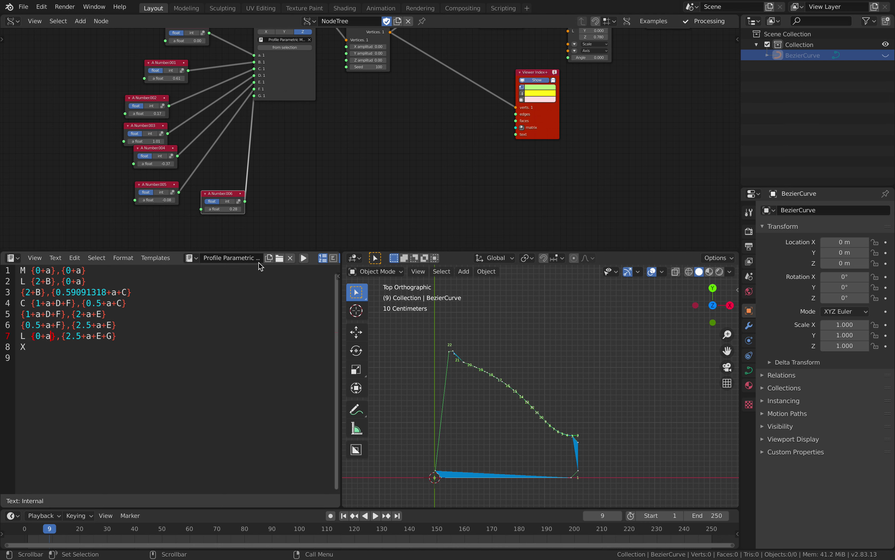
Step: Reduce line 7's first coordinate to {0+a} and raise the number node feeding G to about 1.24
{"action": "key", "text": "Right"}
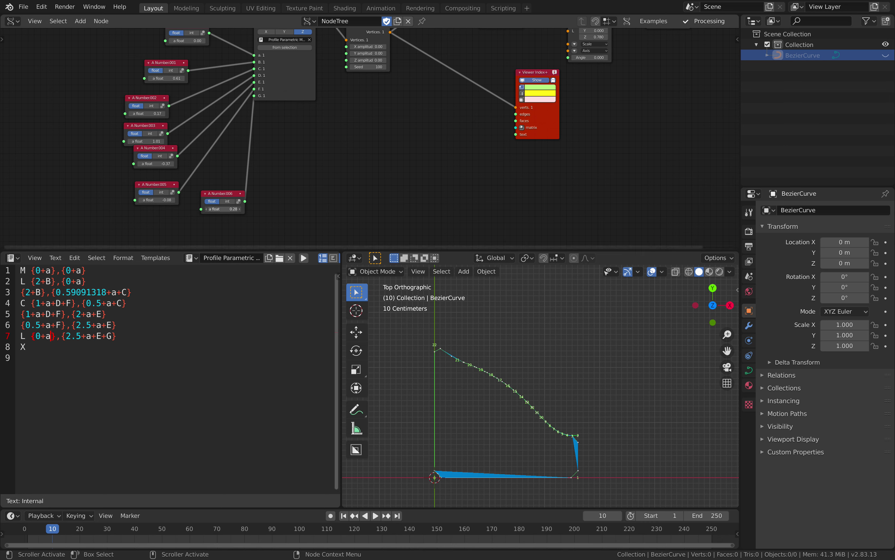
{"action": "left_click_drag", "start_coordinate": [230, 209], "coordinate": [216, 209]}
{"action": "middle_click_drag", "start_coordinate": [463, 367], "coordinate": [461, 402], "text": "shift"}
{"action": "scroll", "coordinate": [461, 402], "scroll_direction": "down", "scroll_amount": 1}
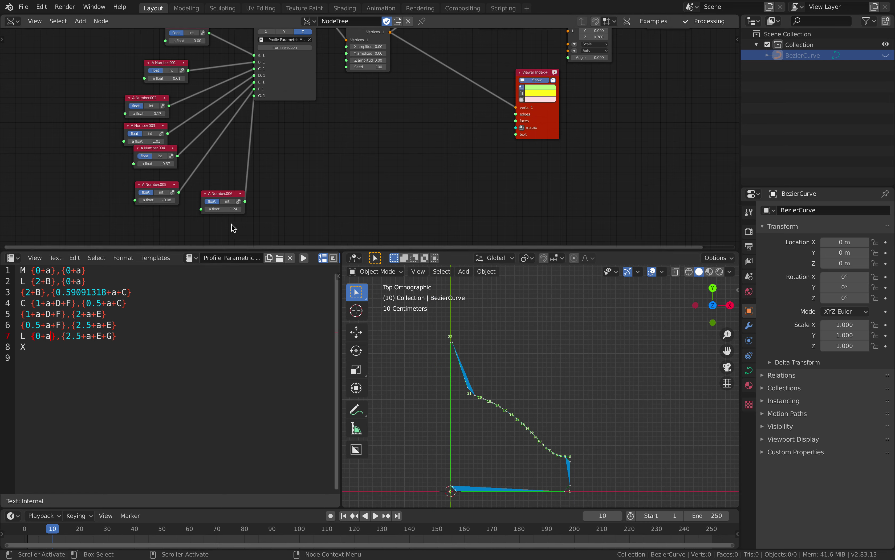
Step: Add +G to line 6's second coordinate, setting A Number.005 to about 0.28 and A Number.006 to about -0.68
{"action": "left_click_drag", "start_coordinate": [155, 200], "coordinate": [169, 199]}
{"action": "type", "text": "+G"}
{"action": "key", "text": "Right"}
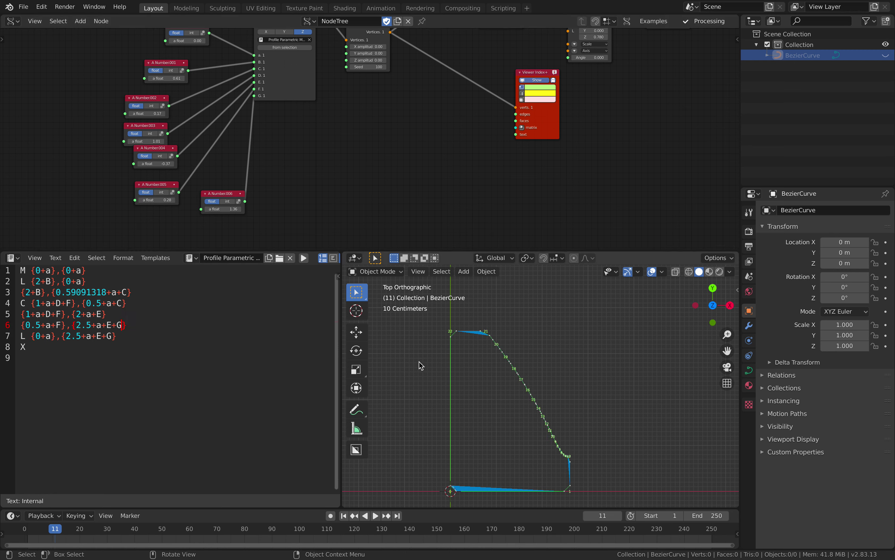
{"action": "left_click_drag", "start_coordinate": [232, 208], "coordinate": [190, 209]}
Step: Reposition the Temporal Viewer and Fill Holes nodes to make room and save the file
{"action": "middle_click_drag", "start_coordinate": [552, 126], "coordinate": [385, 241]}
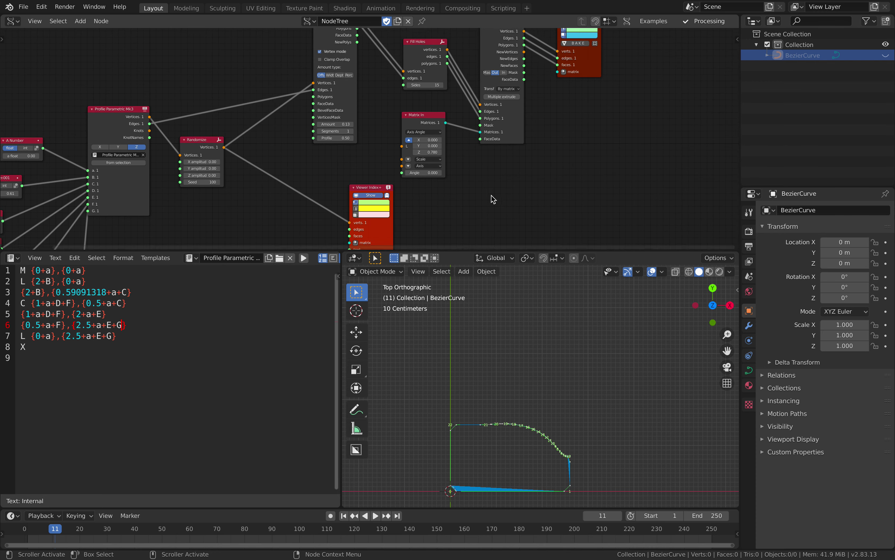
{"action": "middle_click_drag", "start_coordinate": [589, 140], "coordinate": [483, 200]}
{"action": "left_click_drag", "start_coordinate": [486, 128], "coordinate": [502, 121]}
{"action": "scroll", "coordinate": [461, 155], "scroll_direction": "up", "scroll_amount": 2}
{"action": "left_click_drag", "start_coordinate": [310, 104], "coordinate": [318, 80]}
{"action": "scroll", "coordinate": [343, 149], "scroll_direction": "up", "scroll_amount": 1}
{"action": "middle_click_drag", "start_coordinate": [343, 149], "coordinate": [359, 229]}
{"action": "scroll", "coordinate": [358, 226], "scroll_direction": "up", "scroll_amount": 1}
{"action": "left_click_drag", "start_coordinate": [329, 149], "coordinate": [318, 143]}
{"action": "key", "text": "ctrl+s"}
Step: Add a List Length node above the Fill Holes node
{"action": "key", "text": "shift+a"}
{"action": "left_click", "coordinate": [289, 103]}
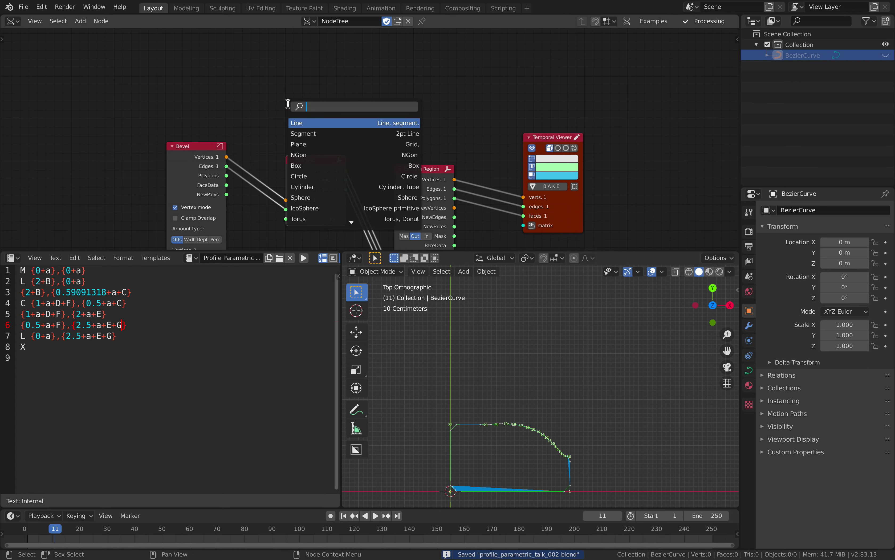
{"action": "type", "text": "li"}
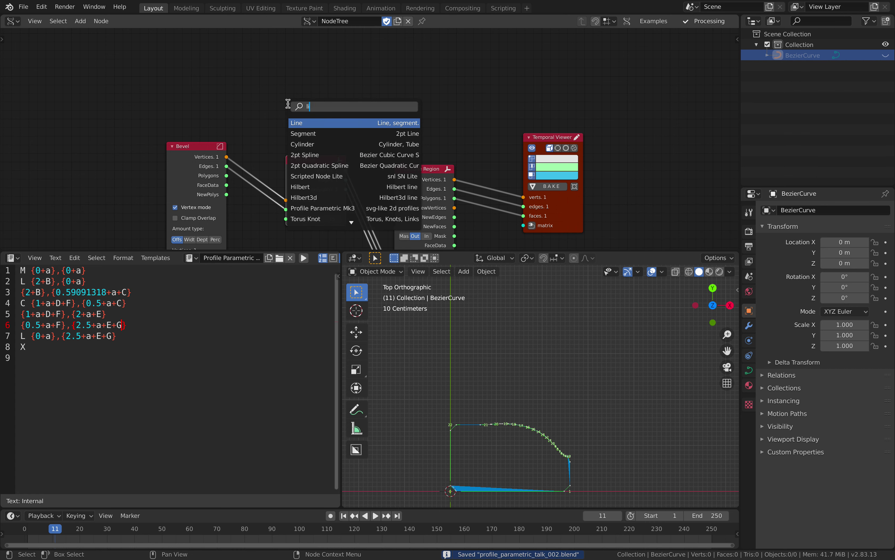
{"action": "type", "text": "st len"}
{"action": "key", "text": "Return"}
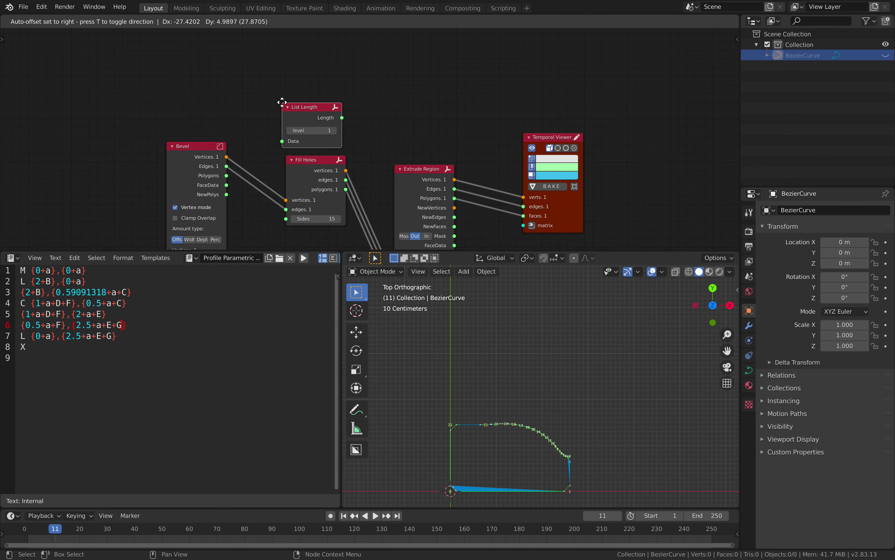
{"action": "left_click", "coordinate": [282, 102]}
Step: Connect Bevel's Edges output to List Length's Data input and its Length output to Fill Holes' Sides input
{"action": "middle_click_drag", "start_coordinate": [262, 114], "coordinate": [282, 75]}
{"action": "left_click", "coordinate": [281, 77]}
{"action": "left_click_drag", "start_coordinate": [247, 127], "coordinate": [302, 100]}
{"action": "left_click_drag", "start_coordinate": [362, 76], "coordinate": [306, 179]}
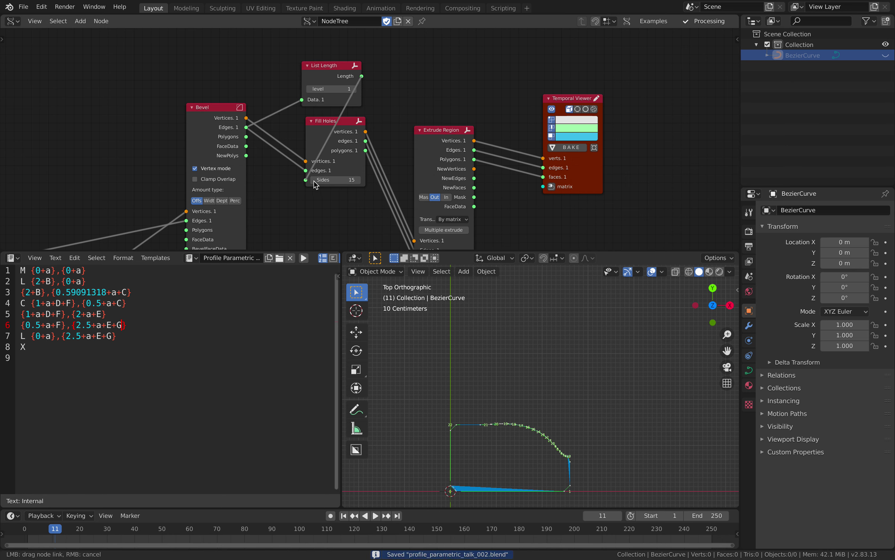
Step: Bake the extruded profile from the Temporal Viewer node into a mesh object
{"action": "scroll", "coordinate": [499, 384], "scroll_direction": "up", "scroll_amount": 1}
{"action": "middle_click_drag", "start_coordinate": [340, 230], "coordinate": [509, 55]}
{"action": "middle_click_drag", "start_coordinate": [435, 172], "coordinate": [440, 122]}
{"action": "middle_click_drag", "start_coordinate": [478, 408], "coordinate": [522, 397]}
{"action": "scroll", "coordinate": [611, 184], "scroll_direction": "down", "scroll_amount": 3}
{"action": "middle_click_drag", "start_coordinate": [611, 184], "coordinate": [456, 180]}
{"action": "middle_click_drag", "start_coordinate": [557, 67], "coordinate": [482, 150]}
{"action": "left_click", "coordinate": [480, 63]}
{"action": "scroll", "coordinate": [479, 394], "scroll_direction": "down", "scroll_amount": 2}
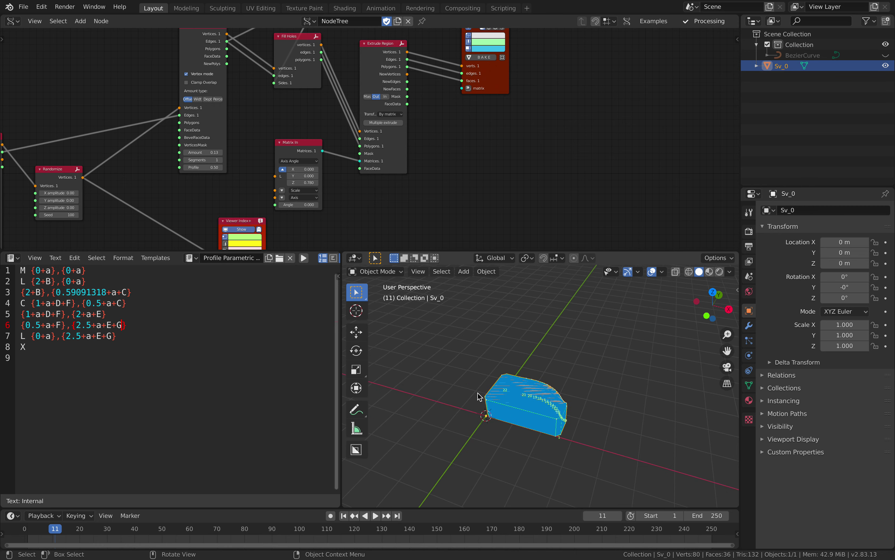
Step: Move the baked mesh about 3.23 m along the X axis, away from the live preview
{"action": "key", "text": "g"}
{"action": "key", "text": "x"}
{"action": "left_click", "coordinate": [532, 391]}
{"action": "middle_click_drag", "start_coordinate": [531, 391], "coordinate": [555, 373]}
{"action": "scroll", "coordinate": [525, 374], "scroll_direction": "up", "scroll_amount": 2}
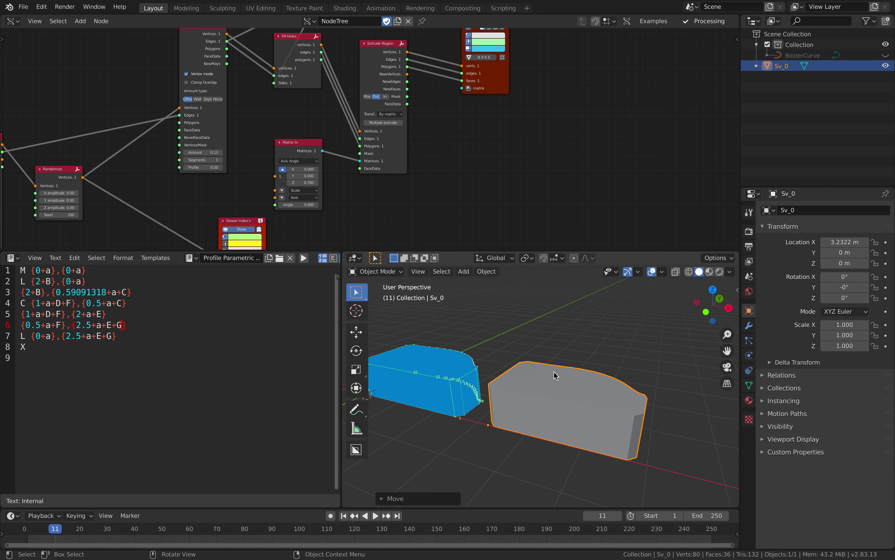
Step: Add a Bevel modifier with 3 segments to the baked mesh
{"action": "left_click", "coordinate": [749, 324]}
{"action": "left_click", "coordinate": [777, 210]}
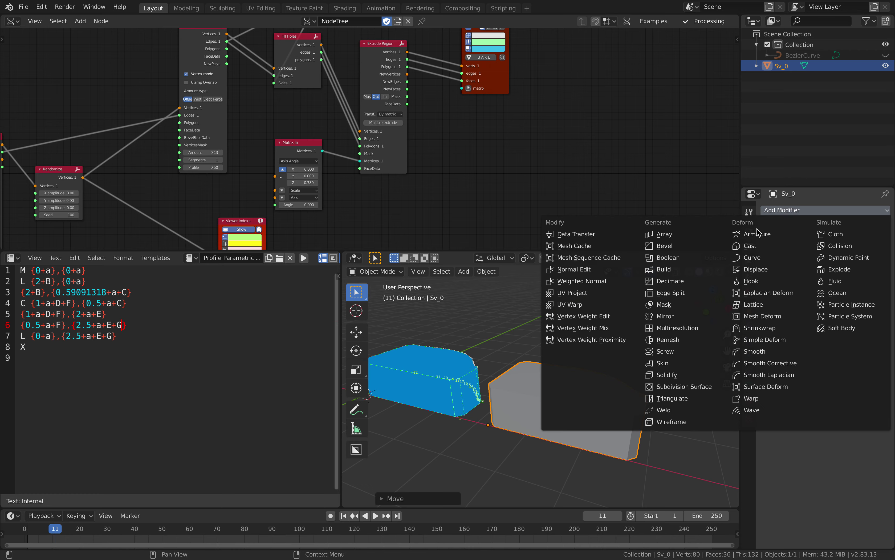
{"action": "left_click", "coordinate": [662, 247]}
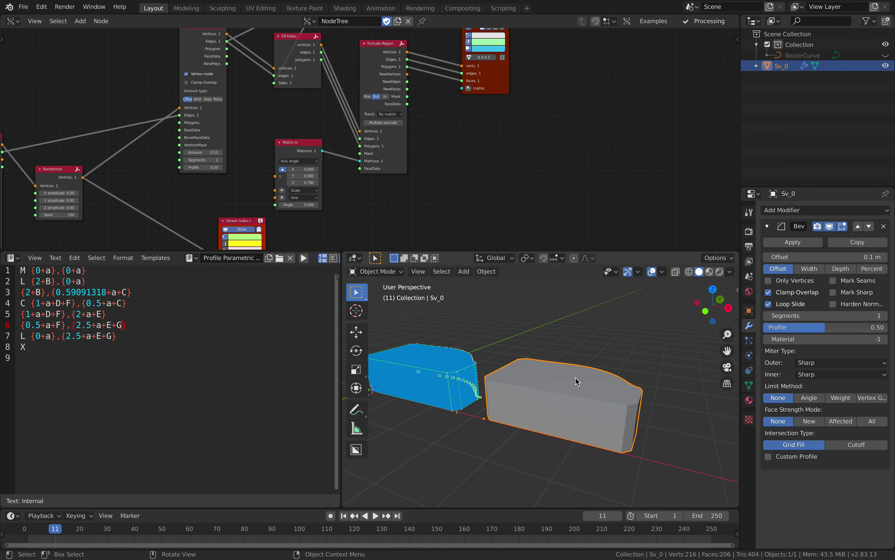
{"action": "key", "text": "Tab"}
{"action": "scroll", "coordinate": [569, 379], "scroll_direction": "up", "scroll_amount": 4}
{"action": "key", "text": "Tab"}
{"action": "scroll", "coordinate": [569, 380], "scroll_direction": "down", "scroll_amount": 3}
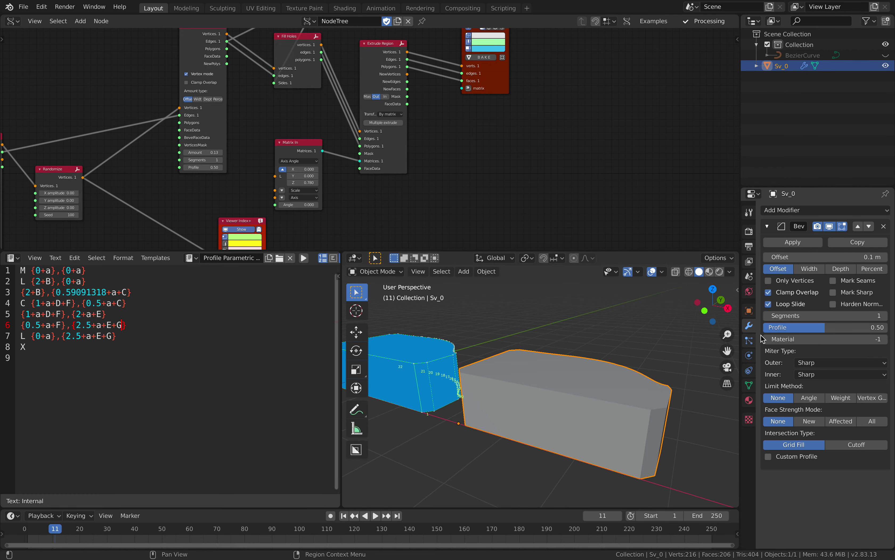
{"action": "left_click", "coordinate": [885, 316]}
{"action": "left_click", "coordinate": [885, 316]}
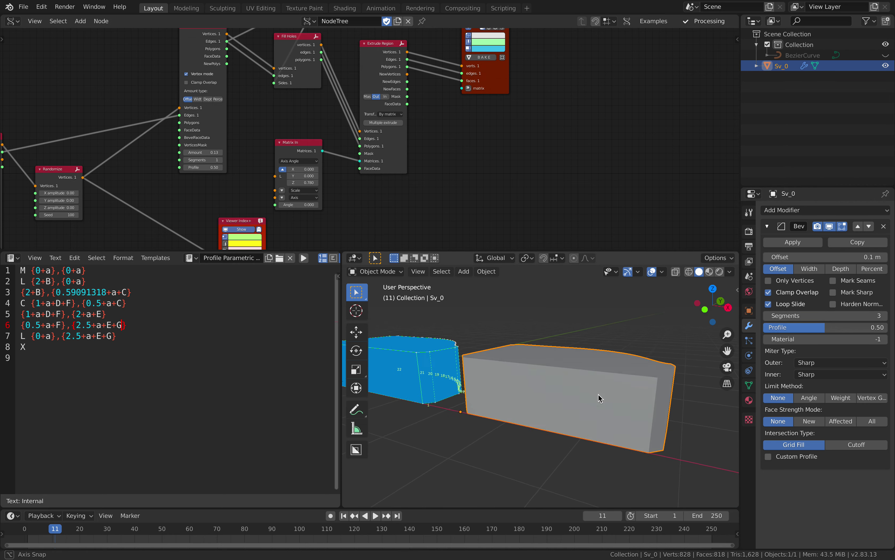
Step: Add a level 2 Subdivision Surface modifier to the baked mesh
{"action": "key", "text": "Tab"}
{"action": "key", "text": "Tab"}
{"action": "middle_click_drag", "start_coordinate": [580, 391], "coordinate": [581, 400]}
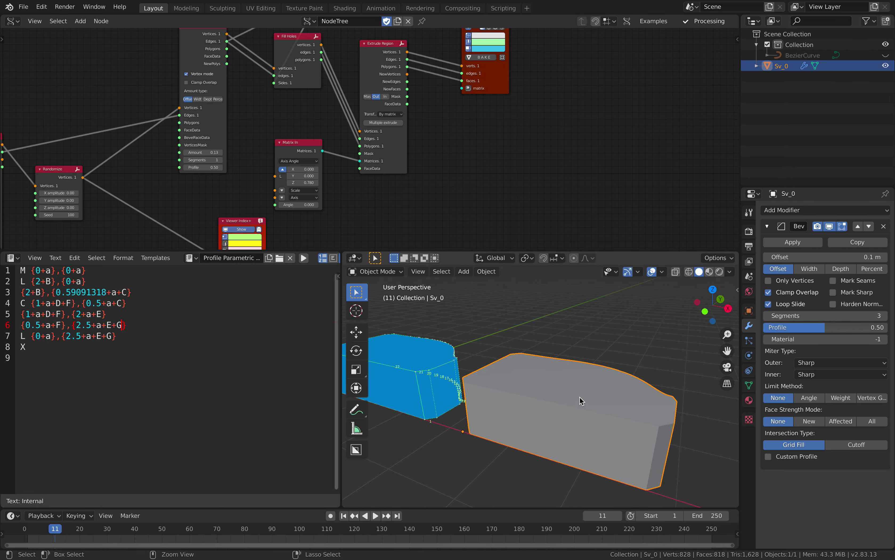
{"action": "key", "text": "ctrl+2"}
{"action": "scroll", "coordinate": [581, 400], "scroll_direction": "down", "scroll_amount": 2}
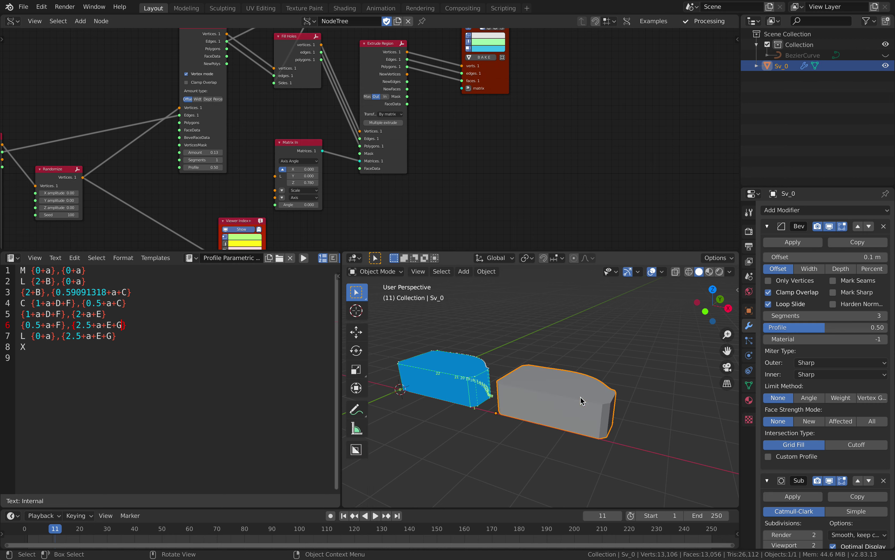
Step: Inspect the baked mesh in Edit Mode and remove its Bevel and Subdivision modifiers
{"action": "key", "text": "Tab"}
{"action": "scroll", "coordinate": [590, 429], "scroll_direction": "up", "scroll_amount": 3}
{"action": "middle_click_drag", "start_coordinate": [604, 449], "coordinate": [550, 386]}
{"action": "key", "text": "Tab"}
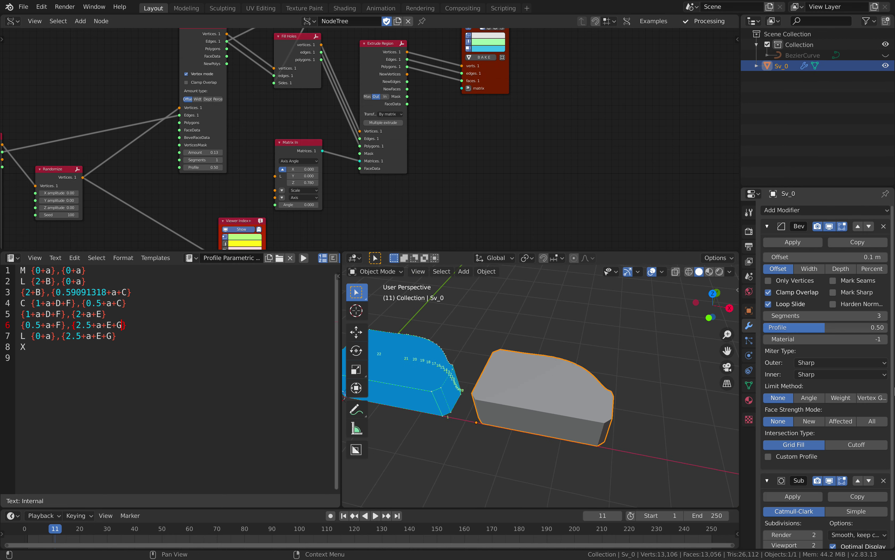
{"action": "left_click", "coordinate": [884, 226]}
{"action": "left_click", "coordinate": [883, 226]}
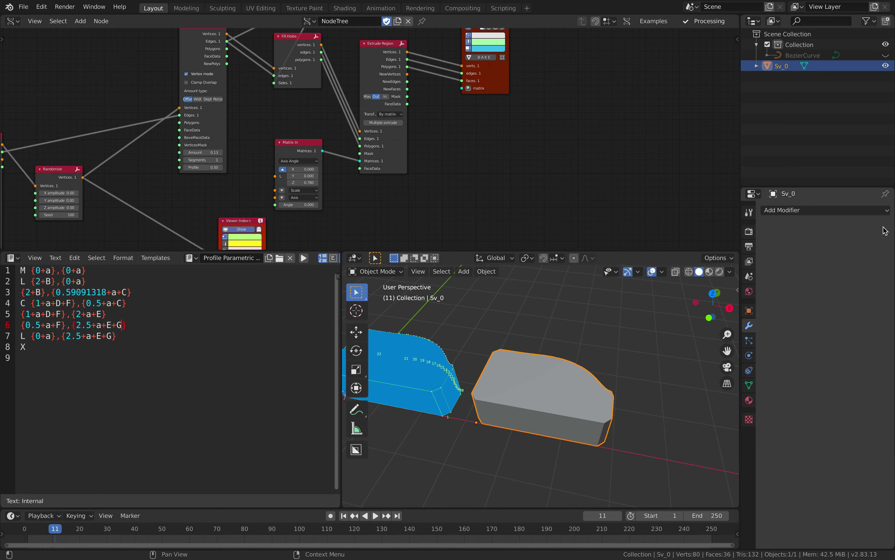
Step: Add a Voxel Remesh modifier to the baked mesh with a 0.096 m voxel size and smooth shading
{"action": "left_click", "coordinate": [882, 210]}
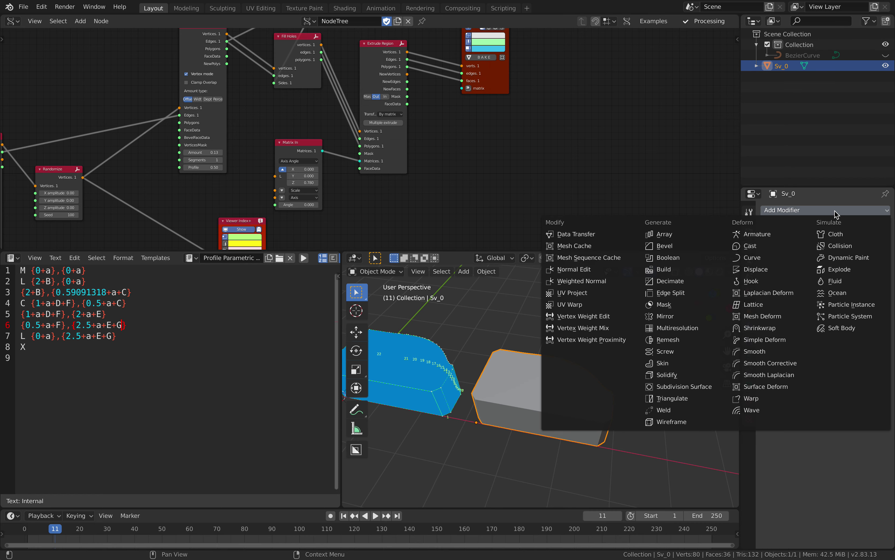
{"action": "left_click", "coordinate": [691, 340]}
{"action": "middle_click_drag", "start_coordinate": [684, 341], "coordinate": [573, 328]}
{"action": "mouse_move", "coordinate": [866, 272]}
{"action": "left_mouse_down"}
{"action": "mouse_move", "coordinate": [874, 272]}
{"action": "mouse_move", "coordinate": [864, 272]}
{"action": "left_mouse_up"}
{"action": "left_click", "coordinate": [781, 296]}
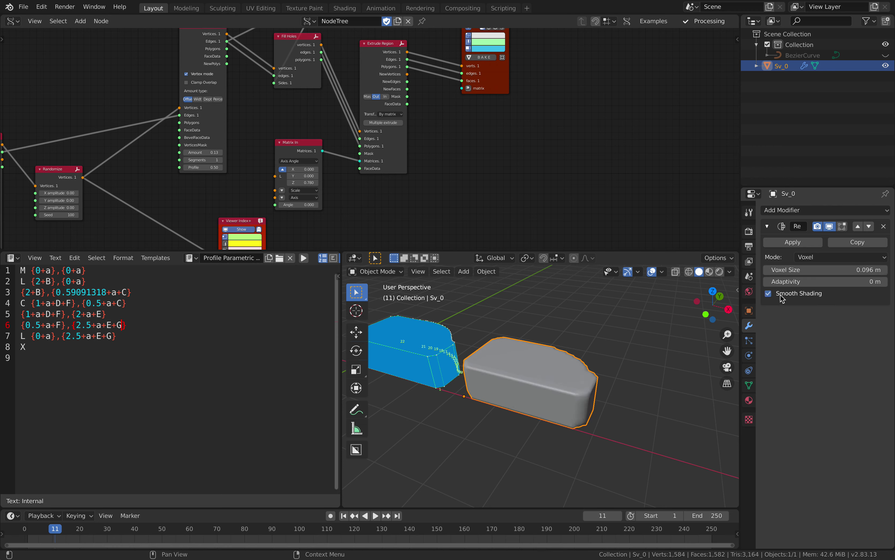
Step: Delete the baked mesh object
{"action": "middle_click_drag", "start_coordinate": [519, 413], "coordinate": [524, 360]}
{"action": "key", "text": "Delete"}
Step: Save the file and look over the node chain from the Temporal Viewer back to the profile node
{"action": "key", "text": "ctrl+s"}
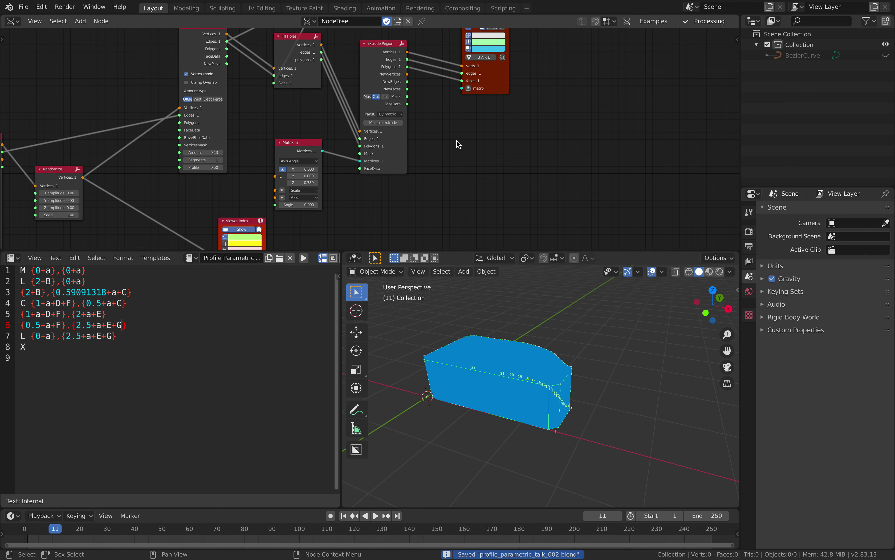
{"action": "middle_click_drag", "start_coordinate": [476, 188], "coordinate": [484, 200]}
{"action": "middle_click_drag", "start_coordinate": [490, 306], "coordinate": [462, 291]}
{"action": "middle_click_drag", "start_coordinate": [452, 174], "coordinate": [526, 226]}
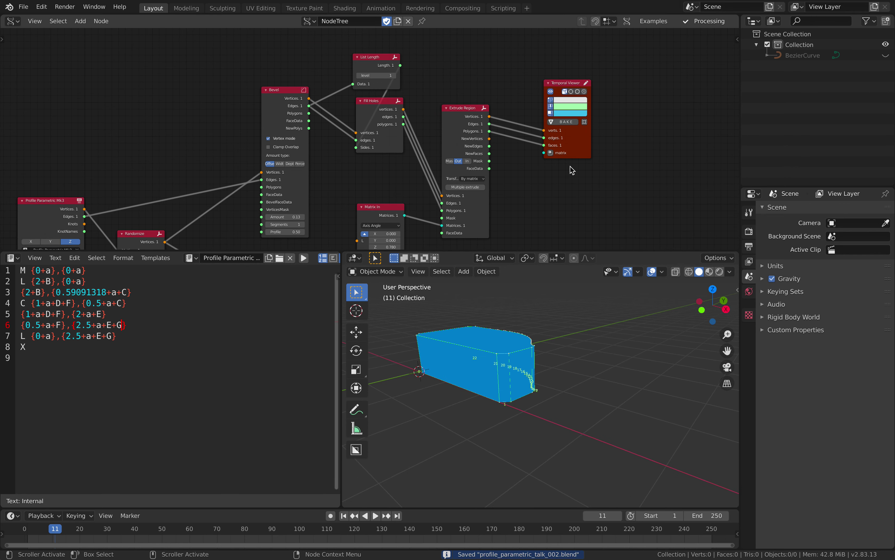
{"action": "middle_click_drag", "start_coordinate": [348, 162], "coordinate": [525, 109]}
{"action": "middle_click_drag", "start_coordinate": [463, 140], "coordinate": [541, 115]}
{"action": "scroll", "coordinate": [394, 161], "scroll_direction": "down", "scroll_amount": 1}
{"action": "middle_click_drag", "start_coordinate": [394, 162], "coordinate": [431, 125]}
{"action": "scroll", "coordinate": [360, 159], "scroll_direction": "up", "scroll_amount": 5}
{"action": "middle_click_drag", "start_coordinate": [361, 150], "coordinate": [368, 183]}
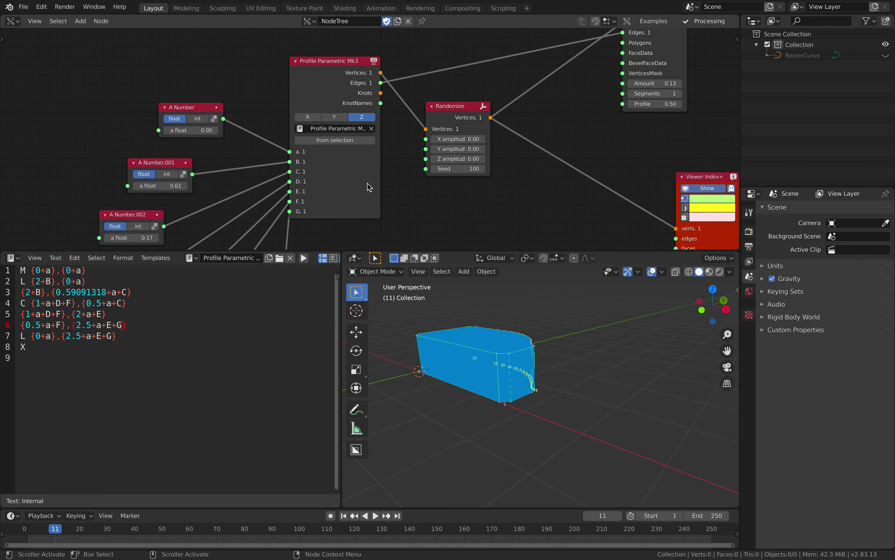
{"action": "middle_click_drag", "start_coordinate": [509, 351], "coordinate": [521, 368]}
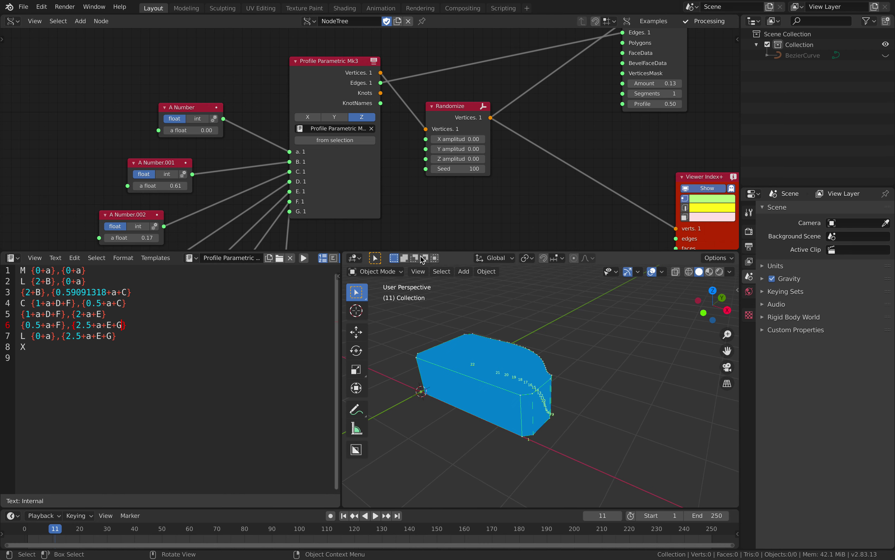
Step: Spread out the A Number, A Number.001, A Number.002 and A Number.003 nodes away from the profile node
{"action": "middle_click_drag", "start_coordinate": [235, 213], "coordinate": [358, 119]}
{"action": "scroll", "coordinate": [296, 138], "scroll_direction": "down", "scroll_amount": 1}
{"action": "middle_click_drag", "start_coordinate": [257, 113], "coordinate": [266, 136]}
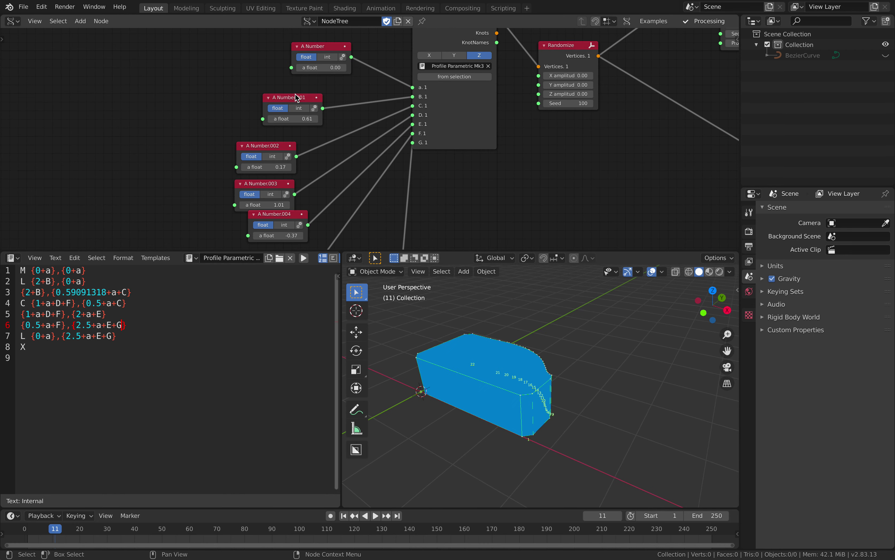
{"action": "left_click_drag", "start_coordinate": [296, 97], "coordinate": [223, 84]}
{"action": "left_click_drag", "start_coordinate": [318, 44], "coordinate": [213, 42]}
{"action": "left_click_drag", "start_coordinate": [266, 146], "coordinate": [218, 137]}
{"action": "left_click_drag", "start_coordinate": [250, 187], "coordinate": [196, 191]}
Step: Keep A Number.004 as a float at about -0.13 and place it below A Number.003
{"action": "middle_click_drag", "start_coordinate": [282, 224], "coordinate": [265, 168]}
{"action": "left_click", "coordinate": [265, 169]}
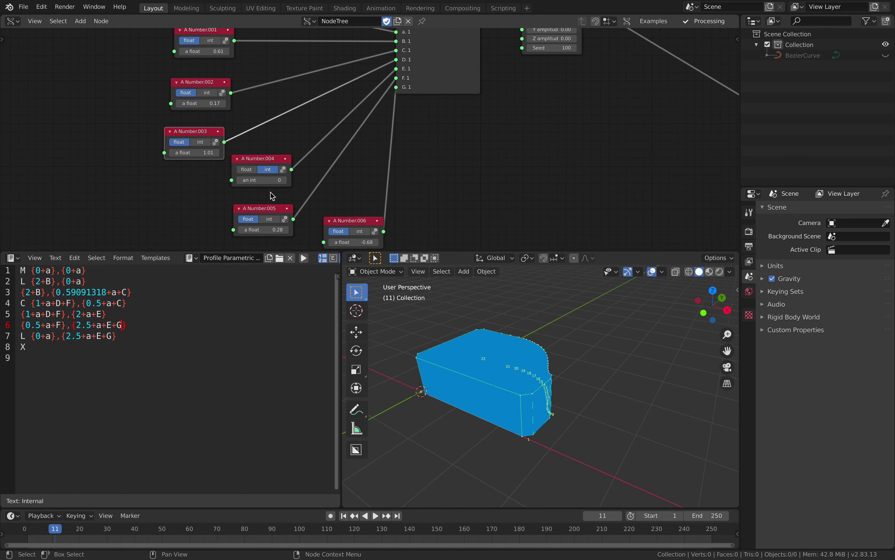
{"action": "left_click", "coordinate": [247, 169]}
{"action": "left_click_drag", "start_coordinate": [265, 180], "coordinate": [207, 170]}
Step: Move A Number.005 and A Number.006 clear of their neighbouring nodes and save the file
{"action": "left_click_drag", "start_coordinate": [254, 211], "coordinate": [215, 230]}
{"action": "middle_click_drag", "start_coordinate": [366, 182], "coordinate": [333, 165]}
{"action": "left_click_drag", "start_coordinate": [326, 195], "coordinate": [282, 219]}
{"action": "middle_click_drag", "start_coordinate": [310, 151], "coordinate": [314, 103]}
{"action": "key", "text": "ctrl+s"}
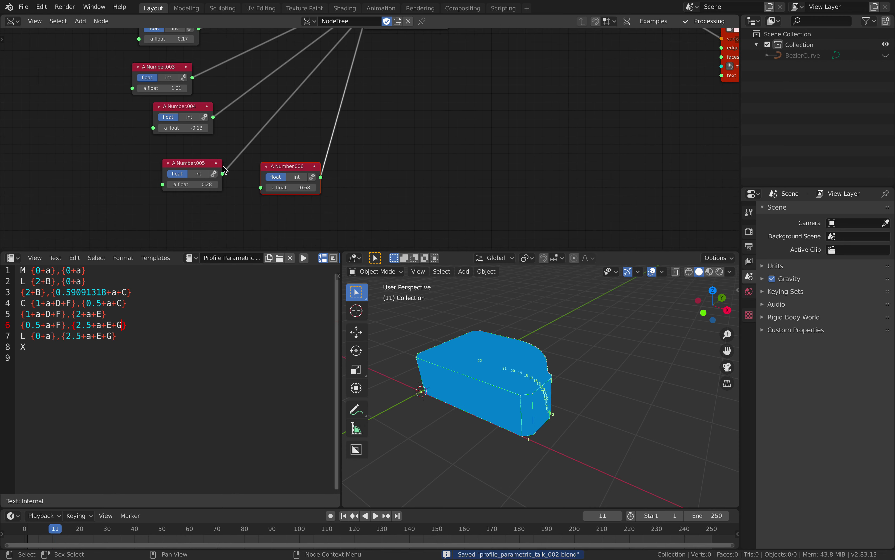
Step: Add a Map Range node and insert it between A Number.006 and the profile node's G input
{"action": "middle_click_drag", "start_coordinate": [392, 148], "coordinate": [363, 162]}
{"action": "key", "text": "alt+space"}
{"action": "type", "text": "map"}
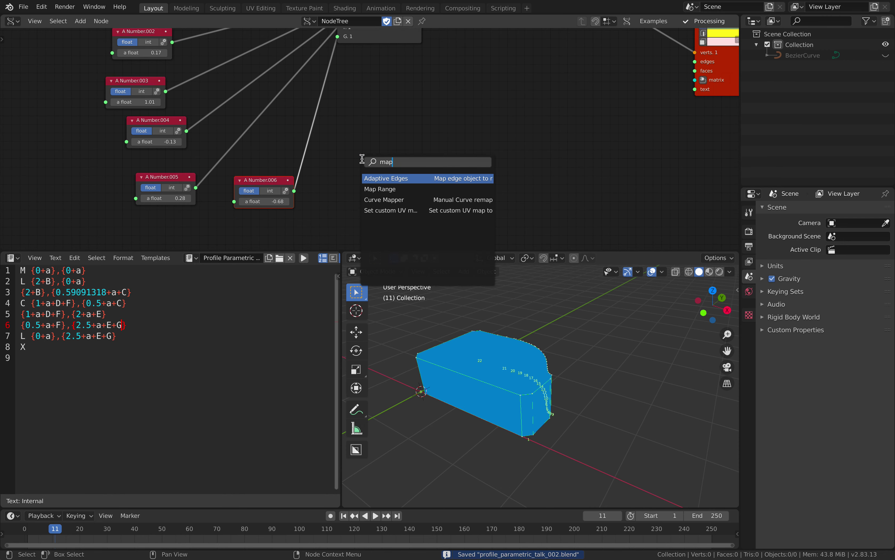
{"action": "key", "text": "Down"}
{"action": "key", "text": "Return"}
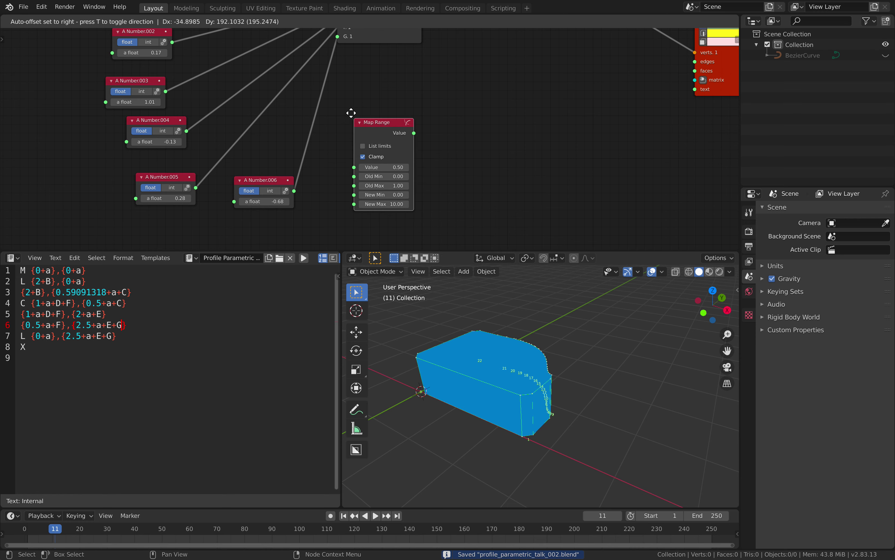
{"action": "left_click", "coordinate": [307, 92]}
{"action": "left_click", "coordinate": [412, 130]}
Step: Set the Map Range's New Min to -0.72 and New Max to 13.72, with A Number.006 at about 0.46
{"action": "scroll", "coordinate": [415, 139], "scroll_direction": "up", "scroll_amount": 2}
{"action": "mouse_move", "coordinate": [247, 210]}
{"action": "left_mouse_down", "text": "shift"}
{"action": "mouse_move", "coordinate": [260, 210]}
{"action": "mouse_move", "coordinate": [242, 212]}
{"action": "left_mouse_up", "text": "shift"}
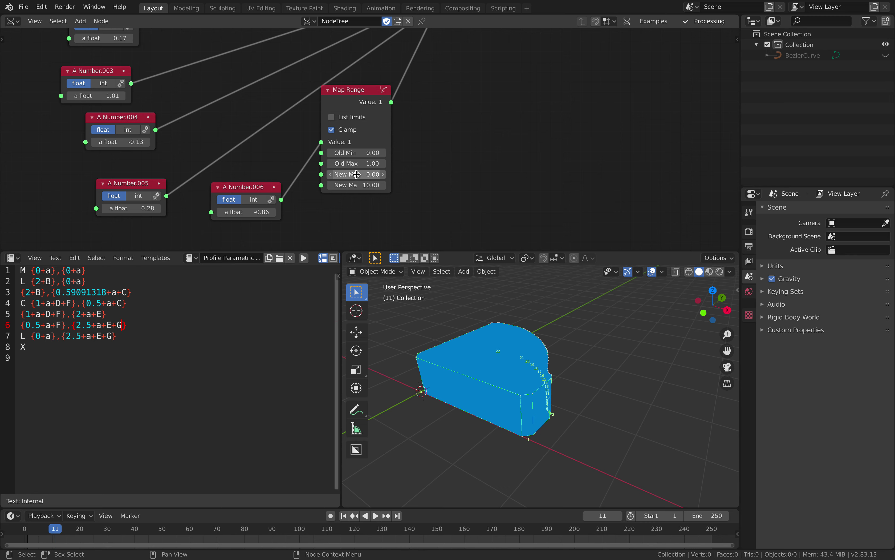
{"action": "left_click_drag", "start_coordinate": [355, 174], "coordinate": [431, 185]}
{"action": "middle_click_drag", "start_coordinate": [450, 334], "coordinate": [510, 322]}
{"action": "left_click_drag", "start_coordinate": [248, 212], "coordinate": [272, 212]}
{"action": "middle_click_drag", "start_coordinate": [512, 328], "coordinate": [426, 355], "text": "shift"}
Step: Limit A Number.006 to a minimum of 0 and a maximum of 1, and set its float to about 0.22
{"action": "left_click", "coordinate": [271, 199]}
{"action": "middle_click_drag", "start_coordinate": [280, 194], "coordinate": [280, 157]}
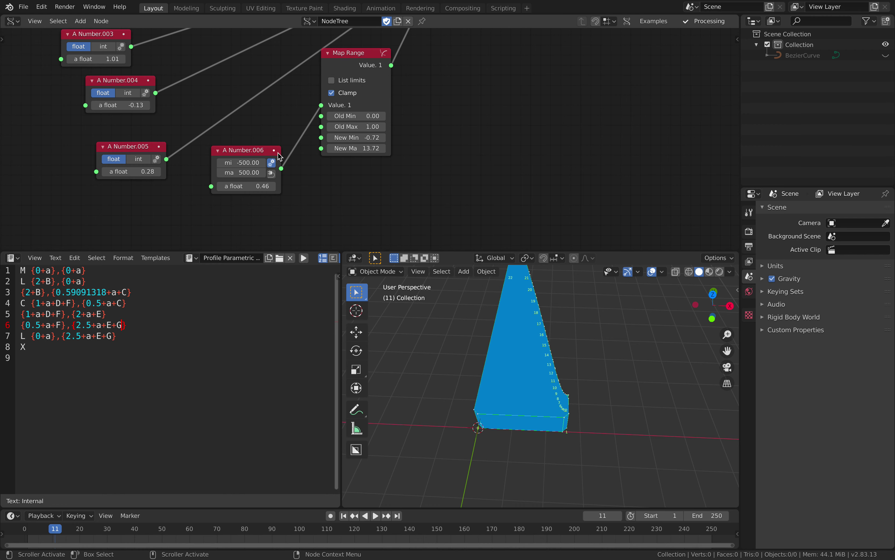
{"action": "type", "text": "0"}
{"action": "key", "text": "Tab"}
{"action": "type", "text": "1"}
{"action": "key", "text": "Return"}
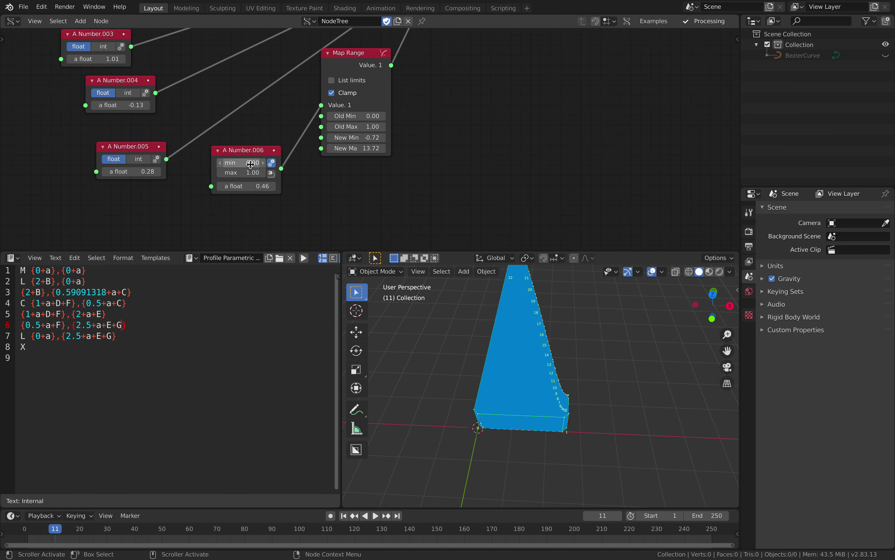
{"action": "left_click_drag", "start_coordinate": [235, 186], "coordinate": [259, 185]}
{"action": "left_click_drag", "start_coordinate": [246, 186], "coordinate": [335, 180]}
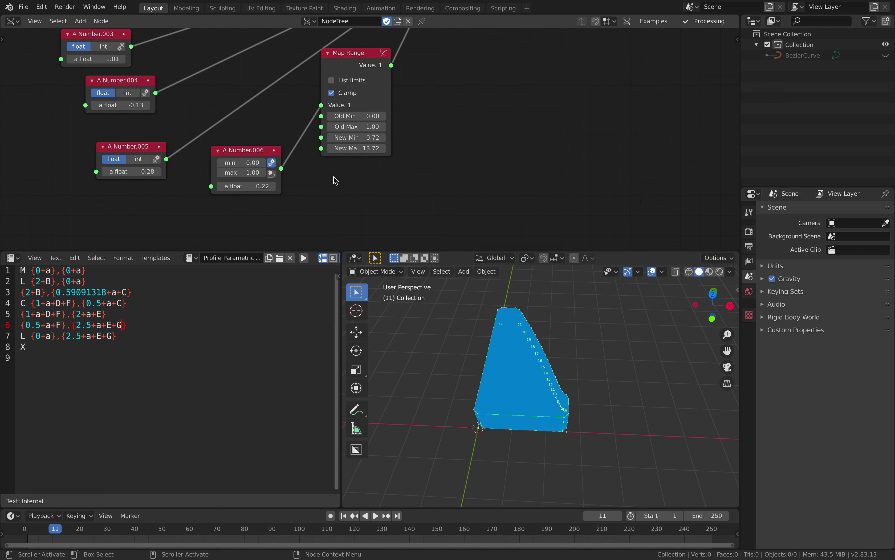
Step: Set the Map Range's New Max to 1.00 and New Min to about -1.62, and raise A Number.006 to 1.00
{"action": "key", "text": "BackSpace"}
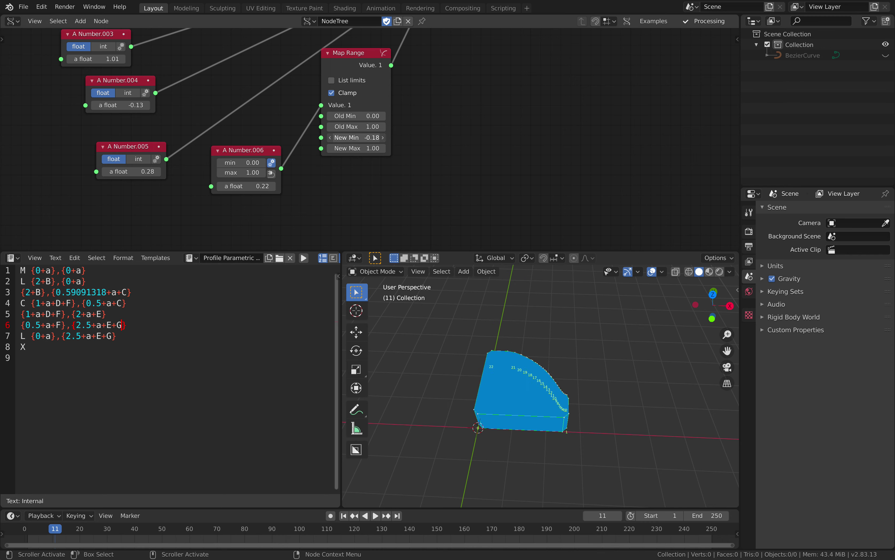
{"action": "left_click_drag", "start_coordinate": [356, 137], "coordinate": [296, 137]}
{"action": "left_click_drag", "start_coordinate": [356, 137], "coordinate": [370, 137]}
{"action": "mouse_move", "coordinate": [246, 186]}
{"action": "left_mouse_down"}
{"action": "mouse_move", "coordinate": [292, 185]}
{"action": "mouse_move", "coordinate": [233, 186]}
{"action": "left_mouse_up"}
{"action": "scroll", "coordinate": [228, 128], "scroll_direction": "down", "scroll_amount": 3}
{"action": "middle_click_drag", "start_coordinate": [230, 127], "coordinate": [219, 166]}
{"action": "left_click_drag", "start_coordinate": [258, 216], "coordinate": [293, 216]}
Step: Move the Temporal Viewer and Extrude Region nodes away from the Fill Holes node to make room
{"action": "middle_click_drag", "start_coordinate": [526, 395], "coordinate": [511, 366]}
{"action": "scroll", "coordinate": [527, 187], "scroll_direction": "down", "scroll_amount": 3}
{"action": "middle_click_drag", "start_coordinate": [577, 123], "coordinate": [355, 216]}
{"action": "middle_click_drag", "start_coordinate": [625, 39], "coordinate": [380, 158]}
{"action": "left_click_drag", "start_coordinate": [377, 119], "coordinate": [386, 124]}
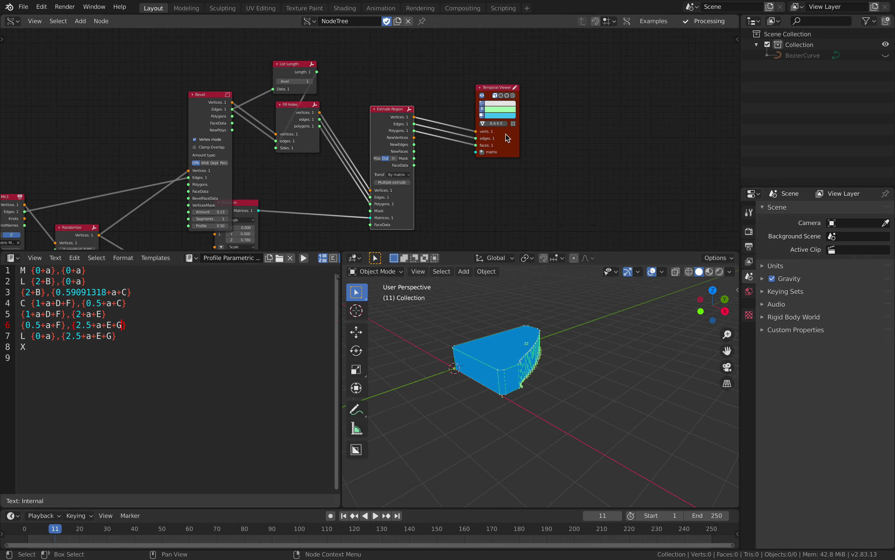
{"action": "left_click_drag", "start_coordinate": [505, 135], "coordinate": [570, 122]}
{"action": "scroll", "coordinate": [528, 124], "scroll_direction": "up", "scroll_amount": 2}
{"action": "left_click_drag", "start_coordinate": [419, 144], "coordinate": [449, 176]}
Step: Search for a Lathe node and place it above the Extrude Region node
{"action": "key", "text": "shift+a"}
{"action": "left_click", "coordinate": [418, 73]}
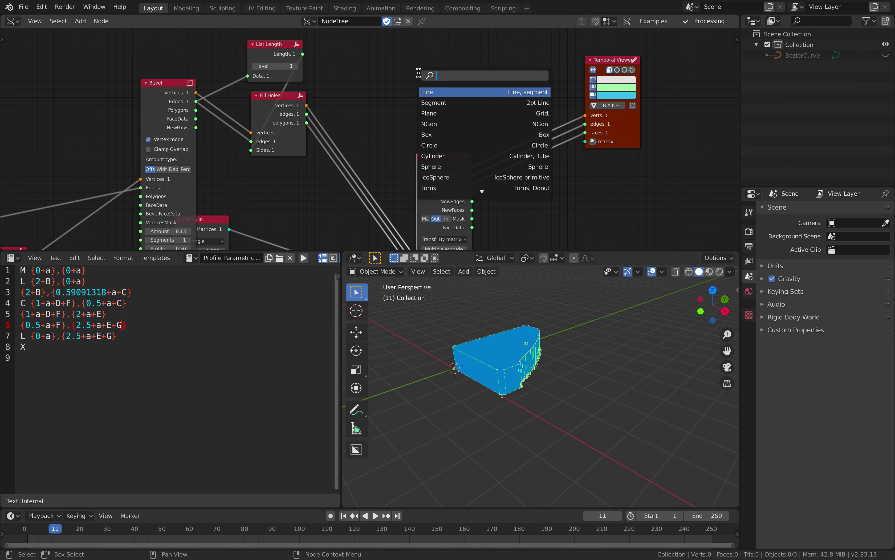
{"action": "type", "text": "twi"}
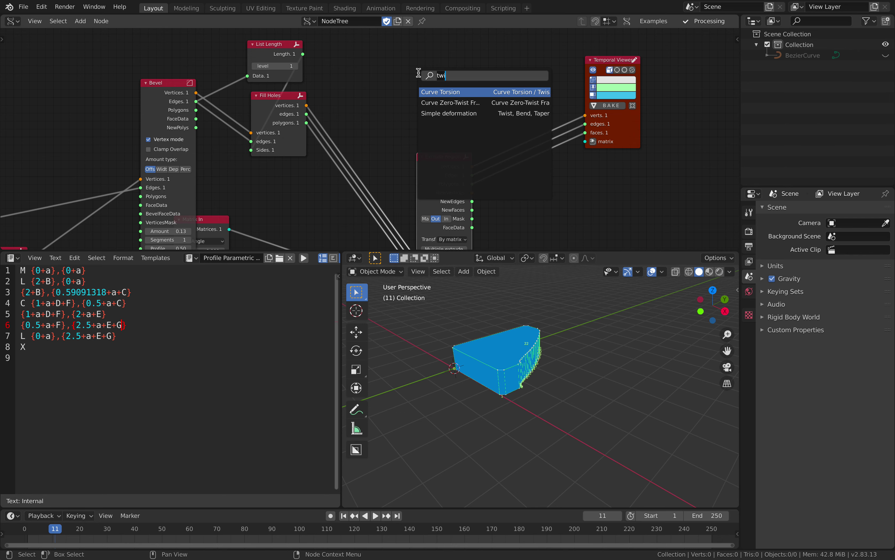
{"action": "key", "text": "BackSpace"}
{"action": "key", "text": "BackSpace"}
{"action": "key", "text": "BackSpace"}
{"action": "type", "text": "lath"}
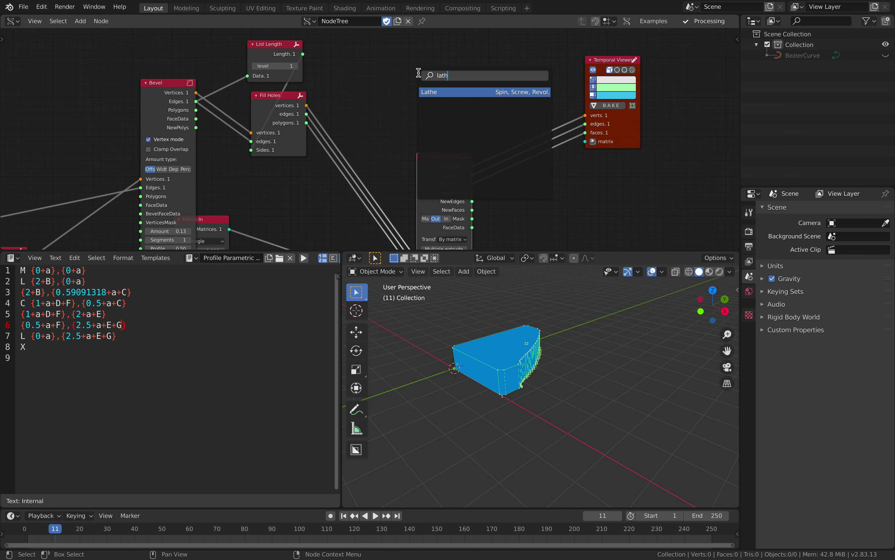
{"action": "key", "text": "Return"}
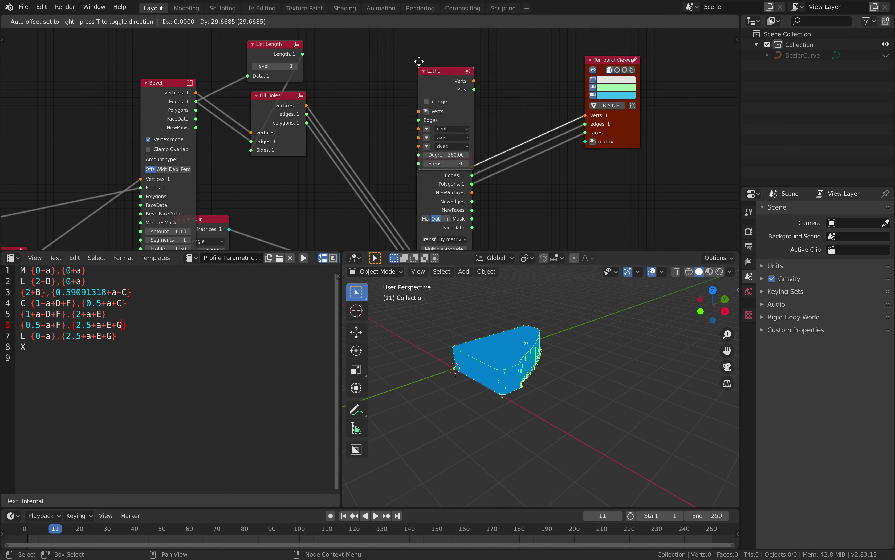
{"action": "left_click", "coordinate": [426, 38]}
Step: Space out the Temporal Viewer, Lathe, Fill Holes and Bevel nodes
{"action": "middle_click_drag", "start_coordinate": [357, 77], "coordinate": [301, 91]}
{"action": "scroll", "coordinate": [301, 91], "scroll_direction": "down", "scroll_amount": 1}
{"action": "left_click_drag", "start_coordinate": [545, 149], "coordinate": [543, 220]}
{"action": "left_click_drag", "start_coordinate": [401, 59], "coordinate": [396, 53]}
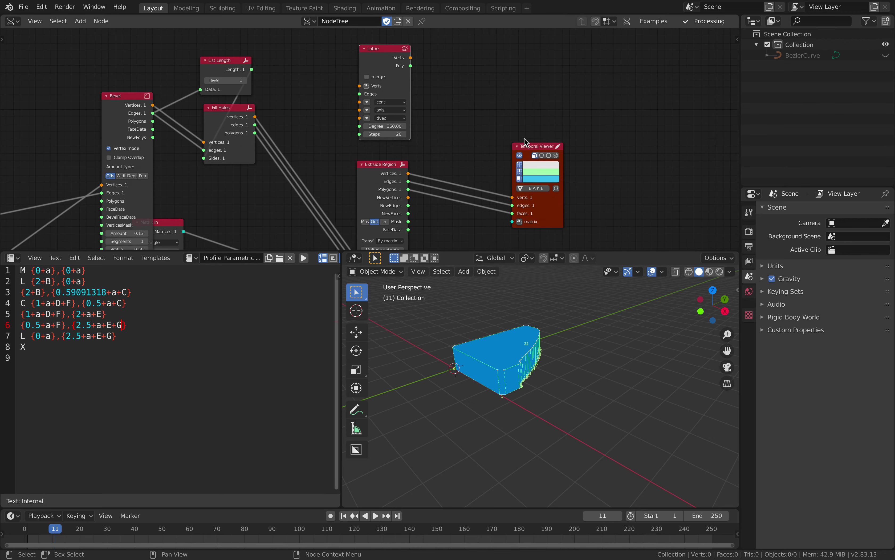
{"action": "left_click_drag", "start_coordinate": [230, 110], "coordinate": [259, 132]}
{"action": "left_click_drag", "start_coordinate": [139, 98], "coordinate": [127, 87]}
{"action": "middle_click_drag", "start_coordinate": [139, 90], "coordinate": [191, 51]}
{"action": "left_click_drag", "start_coordinate": [177, 49], "coordinate": [155, 65]}
Step: Connect the Bevel node's Vertices and Edges outputs to the Lathe's Verts and Edges inputs
{"action": "middle_click_drag", "start_coordinate": [161, 63], "coordinate": [146, 98]}
{"action": "left_click", "coordinate": [422, 64], "text": "shift"}
{"action": "key", "text": "f"}
{"action": "key", "text": "f"}
{"action": "middle_click_drag", "start_coordinate": [424, 64], "coordinate": [393, 82]}
Step: Move the Temporal Viewer beside the Lathe and feed it the Lathe's Verts and Poly outputs instead of Extrude Region
{"action": "left_click", "coordinate": [548, 151]}
{"action": "left_click", "coordinate": [546, 163]}
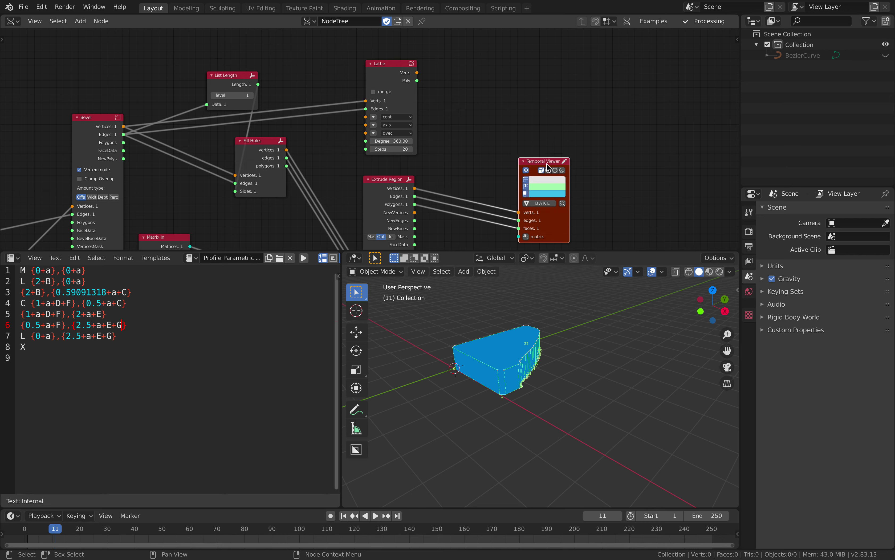
{"action": "left_click_drag", "start_coordinate": [547, 163], "coordinate": [535, 79]}
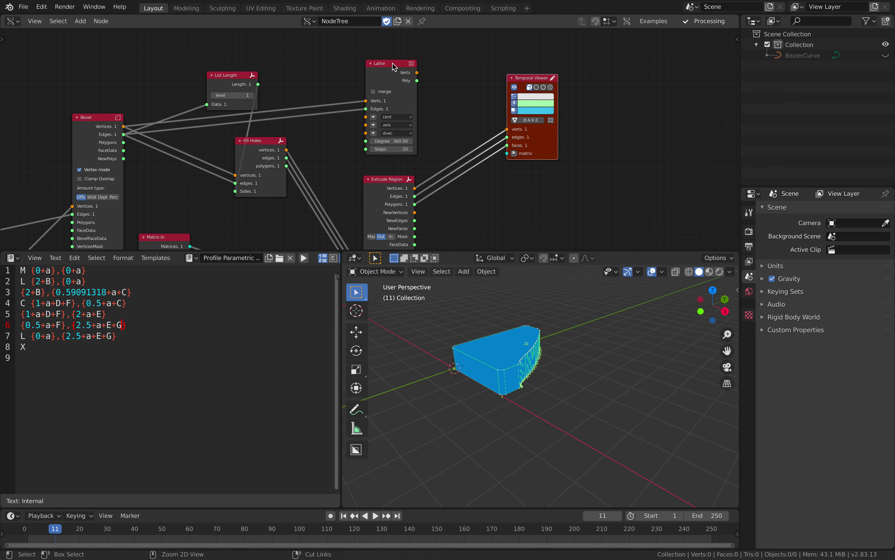
{"action": "right_click", "coordinate": [392, 62], "text": "ctrl"}
{"action": "left_click", "coordinate": [512, 42]}
{"action": "left_click_drag", "start_coordinate": [498, 43], "coordinate": [516, 112]}
{"action": "middle_click_drag", "start_coordinate": [510, 365], "coordinate": [504, 288], "text": "ctrl"}
{"action": "scroll", "coordinate": [506, 291], "scroll_direction": "down", "scroll_amount": 7}
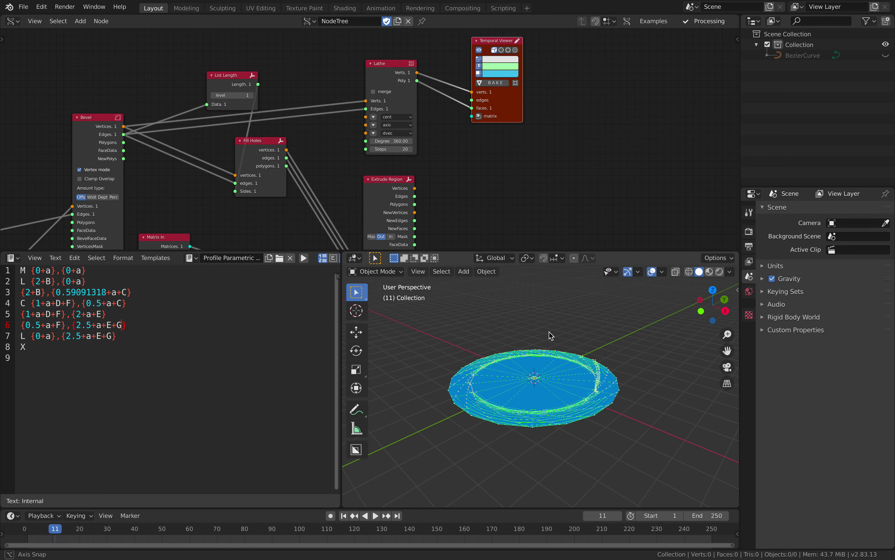
{"action": "middle_click_drag", "start_coordinate": [557, 400], "coordinate": [550, 399]}
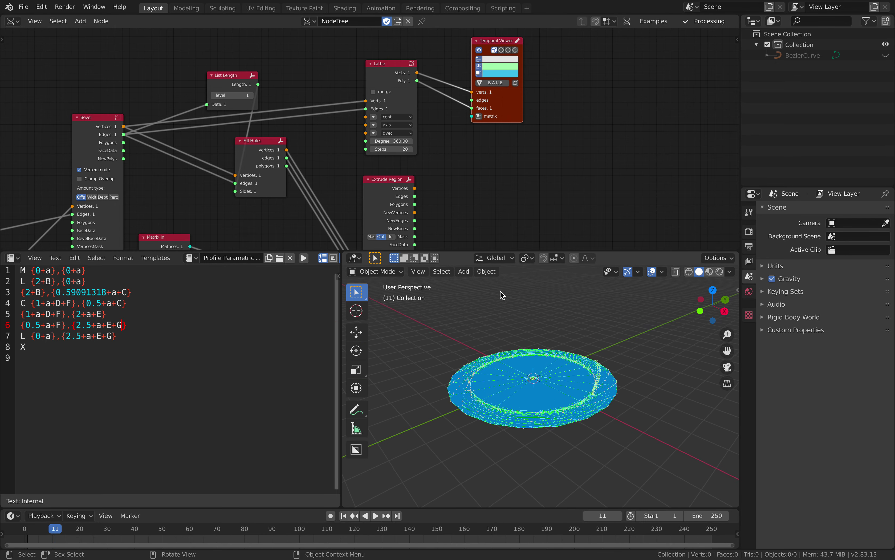
Step: Set the Profile Parametric Mk3 node's axis to Y and save the file
{"action": "middle_click_drag", "start_coordinate": [436, 194], "coordinate": [567, 123]}
{"action": "scroll", "coordinate": [408, 194], "scroll_direction": "down", "scroll_amount": 5}
{"action": "middle_click_drag", "start_coordinate": [408, 194], "coordinate": [439, 145]}
{"action": "scroll", "coordinate": [439, 146], "scroll_direction": "up", "scroll_amount": 2}
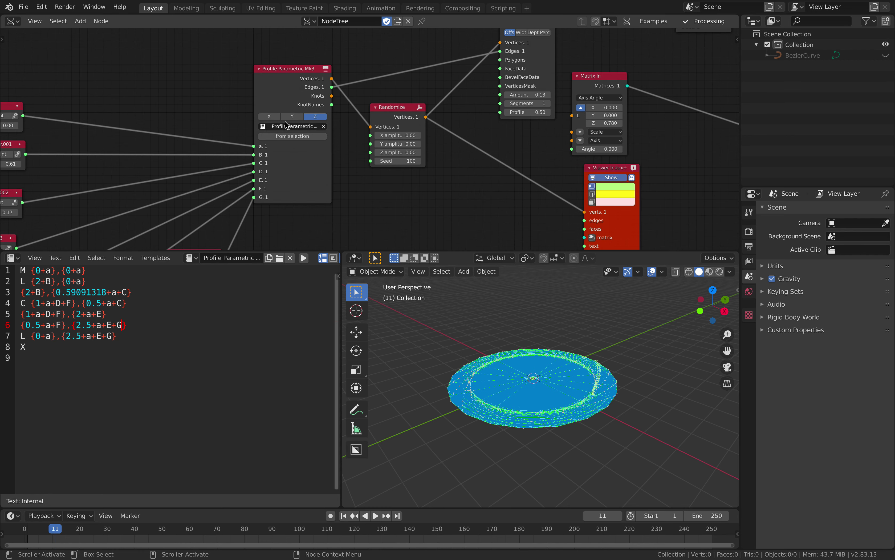
{"action": "left_click", "coordinate": [289, 117]}
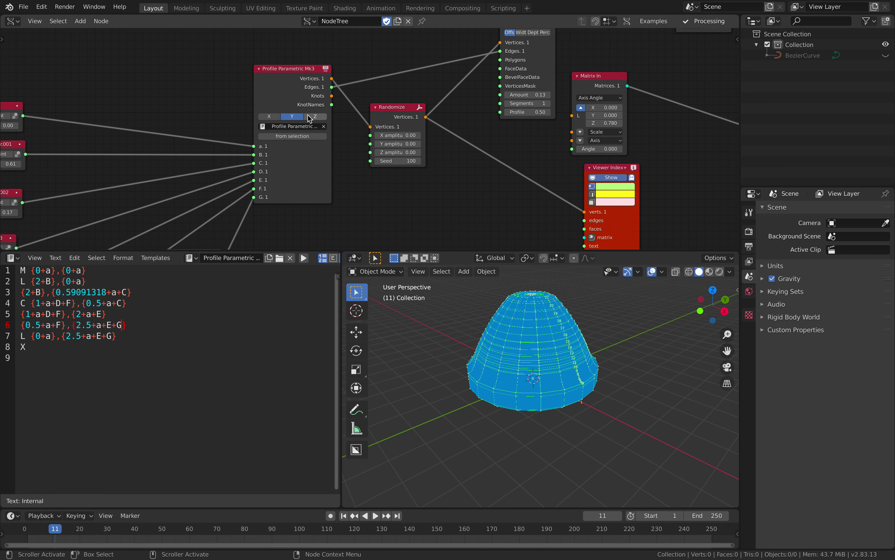
{"action": "middle_click_drag", "start_coordinate": [436, 287], "coordinate": [535, 393]}
{"action": "key", "text": "ctrl+s"}
Step: Reshape the lathed profile with A Number.001 at 1.03, .002 at 0.03, .003 at 3.20 and .004 at about 0.61
{"action": "middle_click_drag", "start_coordinate": [336, 161], "coordinate": [444, 122]}
{"action": "scroll", "coordinate": [241, 142], "scroll_direction": "down", "scroll_amount": 2}
{"action": "middle_click_drag", "start_coordinate": [239, 142], "coordinate": [291, 117]}
{"action": "left_click_drag", "start_coordinate": [199, 101], "coordinate": [224, 101]}
{"action": "left_click_drag", "start_coordinate": [199, 139], "coordinate": [200, 139]}
{"action": "mouse_move", "coordinate": [192, 175]}
{"action": "left_mouse_down"}
{"action": "mouse_move", "coordinate": [229, 175]}
{"action": "mouse_move", "coordinate": [201, 184]}
{"action": "left_mouse_up"}
{"action": "middle_click_drag", "start_coordinate": [463, 373], "coordinate": [520, 382]}
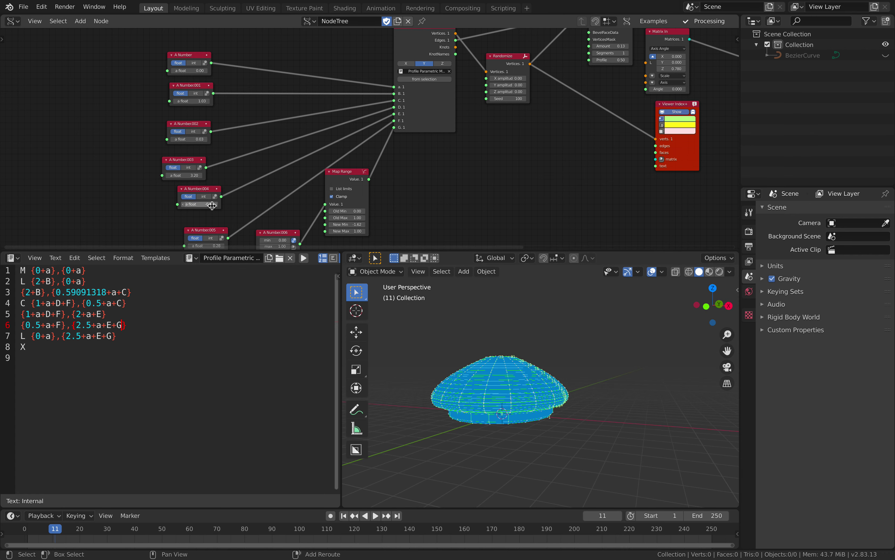
{"action": "mouse_move", "coordinate": [211, 204]}
{"action": "left_mouse_down"}
{"action": "mouse_move", "coordinate": [204, 203]}
{"action": "mouse_move", "coordinate": [222, 204]}
{"action": "left_mouse_up"}
Step: Widen the lathed form by setting A Number.005 to about 2.2
{"action": "middle_click_drag", "start_coordinate": [254, 246], "coordinate": [208, 185]}
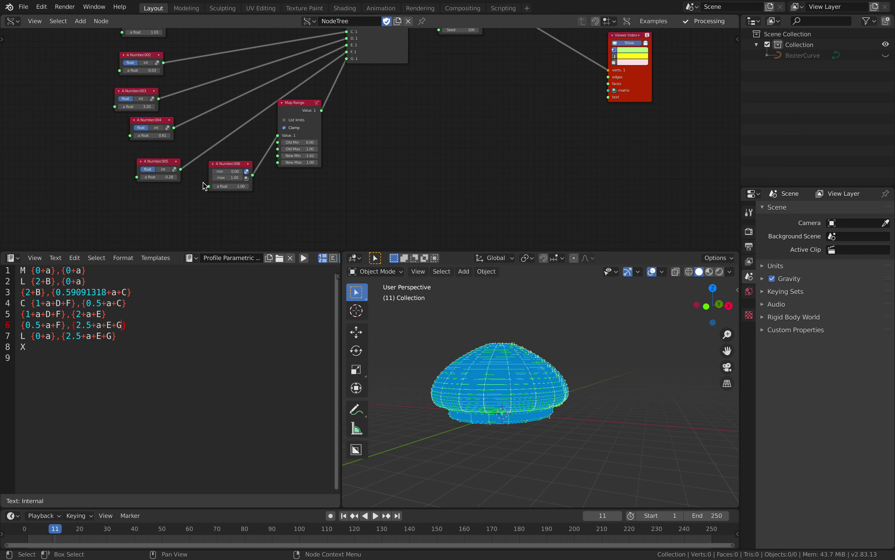
{"action": "left_click_drag", "start_coordinate": [159, 177], "coordinate": [192, 177]}
{"action": "mouse_move", "coordinate": [434, 392]}
{"action": "middle_mouse_down"}
{"action": "mouse_move", "coordinate": [484, 438]}
{"action": "mouse_move", "coordinate": [437, 388]}
{"action": "middle_mouse_up"}
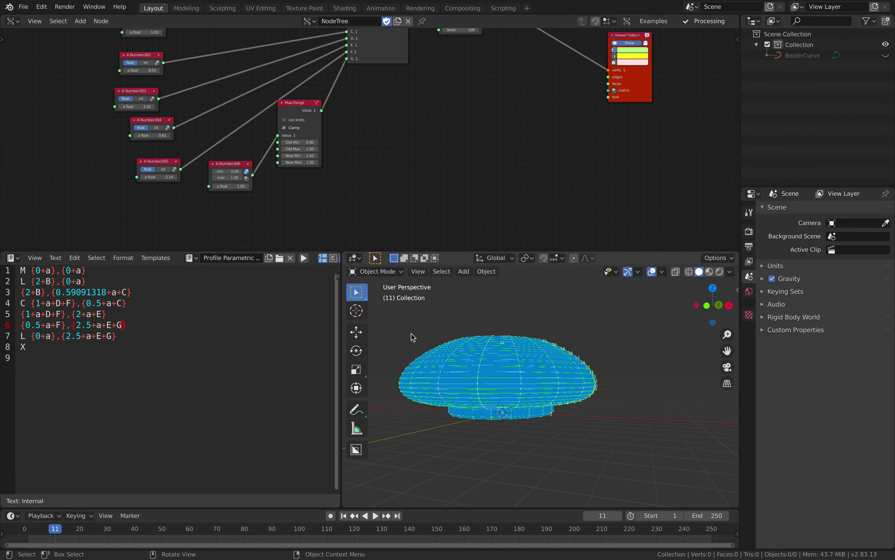
{"action": "mouse_move", "coordinate": [536, 382]}
{"action": "middle_mouse_down"}
{"action": "mouse_move", "coordinate": [538, 347]}
{"action": "mouse_move", "coordinate": [538, 383]}
{"action": "mouse_move", "coordinate": [527, 380]}
{"action": "middle_mouse_up"}
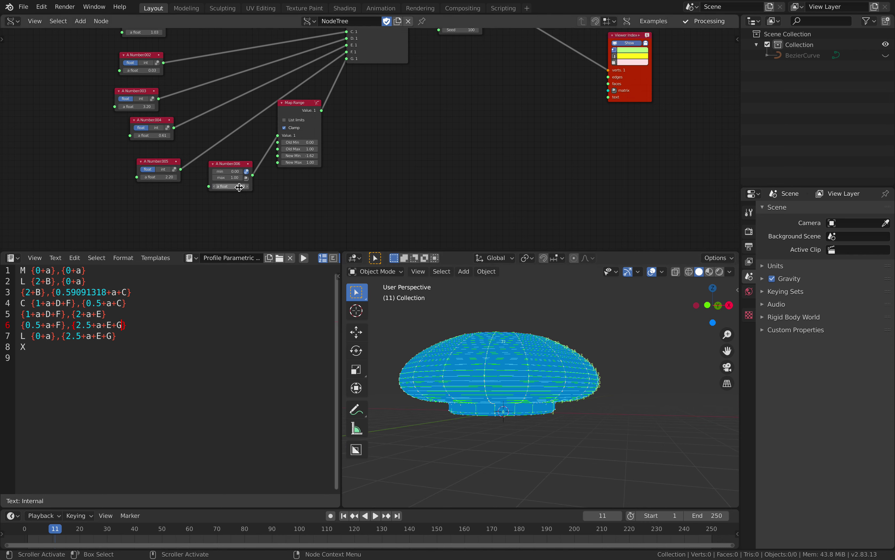
Step: Replace the Map Range and A Number.006 nodes with a duplicated A Number driving the profile's G input at about 3.52, and save
{"action": "left_click_drag", "start_coordinate": [236, 187], "coordinate": [348, 59]}
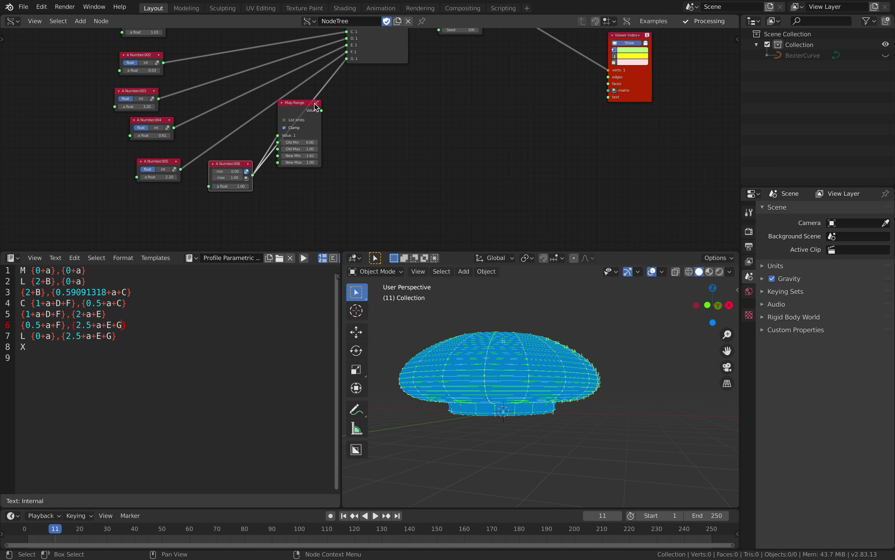
{"action": "key", "text": "x"}
{"action": "left_click", "coordinate": [315, 108]}
{"action": "key", "text": "x"}
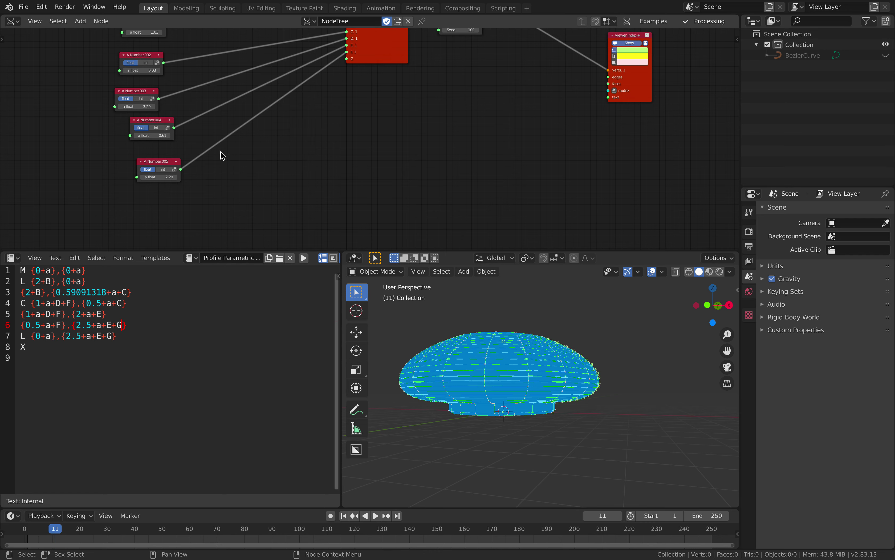
{"action": "key", "text": "shift+d"}
{"action": "left_click", "coordinate": [304, 160]}
{"action": "left_click_drag", "start_coordinate": [320, 165], "coordinate": [262, 150]}
{"action": "left_click_drag", "start_coordinate": [258, 167], "coordinate": [304, 168]}
{"action": "mouse_move", "coordinate": [576, 344]}
{"action": "middle_mouse_down"}
{"action": "mouse_move", "coordinate": [585, 373]}
{"action": "mouse_move", "coordinate": [575, 388]}
{"action": "mouse_move", "coordinate": [584, 338]}
{"action": "middle_mouse_up"}
{"action": "key", "text": "ctrl+s"}
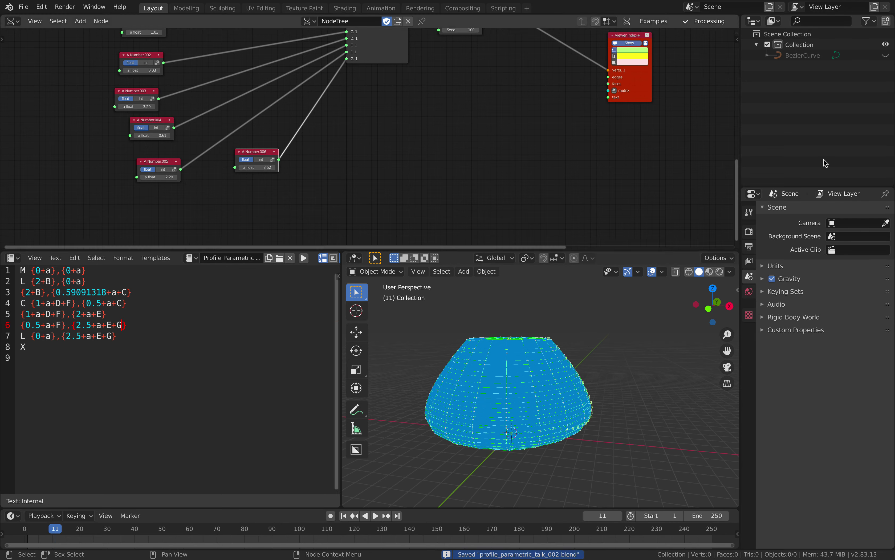
Step: Unhide the BezierCurve and move it about 7 m along the X axis, clear of the lathed form
{"action": "left_click", "coordinate": [885, 56]}
{"action": "scroll", "coordinate": [626, 333], "scroll_direction": "down", "scroll_amount": 2}
{"action": "left_click", "coordinate": [535, 418]}
{"action": "key", "text": "g"}
{"action": "key", "text": "x"}
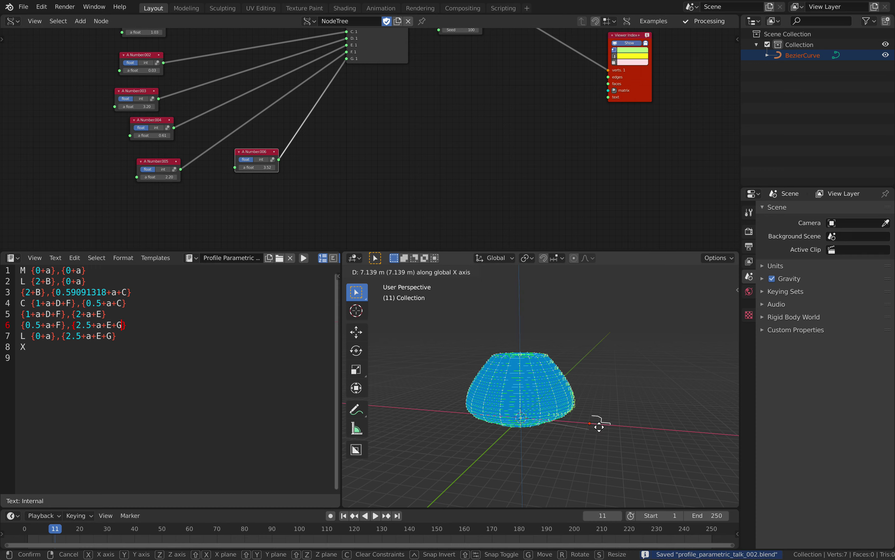
{"action": "left_click", "coordinate": [599, 430]}
Step: Scale the BezierCurve up to a size comparable with the lathed form and deselect it
{"action": "key", "text": "s"}
{"action": "left_click", "coordinate": [702, 431]}
{"action": "key", "text": "s"}
{"action": "left_click", "coordinate": [691, 437]}
{"action": "middle_click_drag", "start_coordinate": [688, 438], "coordinate": [584, 440], "text": "shift"}
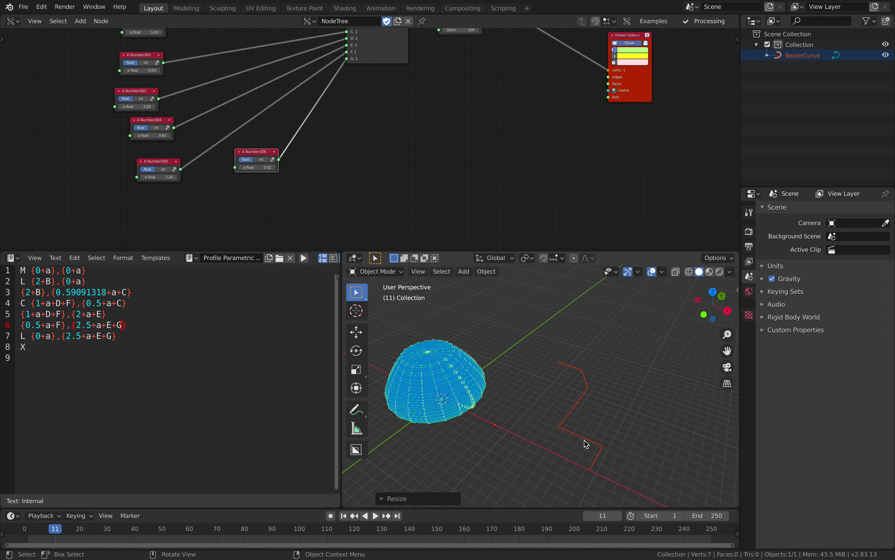
{"action": "left_click", "coordinate": [461, 374]}
Step: Widen the 3D viewport into the text editor's space, hide its toolbar and save the file
{"action": "left_click_drag", "start_coordinate": [341, 327], "coordinate": [228, 324]}
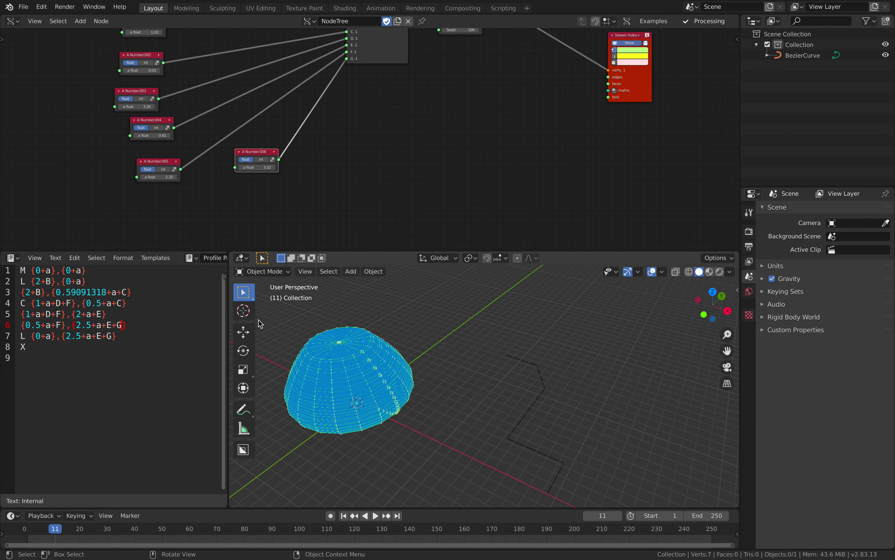
{"action": "key", "text": "t"}
{"action": "middle_click_drag", "start_coordinate": [428, 357], "coordinate": [461, 367]}
{"action": "middle_click_drag", "start_coordinate": [461, 367], "coordinate": [478, 341], "text": "ctrl"}
{"action": "key", "text": "ctrl+s"}
Step: Move the Viewer Index+ node beneath the Bevel node and select all nodes in the tree
{"action": "scroll", "coordinate": [462, 356], "scroll_direction": "down", "scroll_amount": 2}
{"action": "scroll", "coordinate": [511, 158], "scroll_direction": "down", "scroll_amount": 2}
{"action": "middle_click_drag", "start_coordinate": [521, 117], "coordinate": [501, 200]}
{"action": "left_click_drag", "start_coordinate": [541, 126], "coordinate": [485, 129]}
{"action": "middle_click_drag", "start_coordinate": [537, 94], "coordinate": [497, 165]}
{"action": "scroll", "coordinate": [496, 148], "scroll_direction": "down", "scroll_amount": 1}
{"action": "scroll", "coordinate": [496, 143], "scroll_direction": "down", "scroll_amount": 2}
{"action": "middle_click_drag", "start_coordinate": [374, 150], "coordinate": [397, 135]}
{"action": "scroll", "coordinate": [376, 111], "scroll_direction": "down", "scroll_amount": 1}
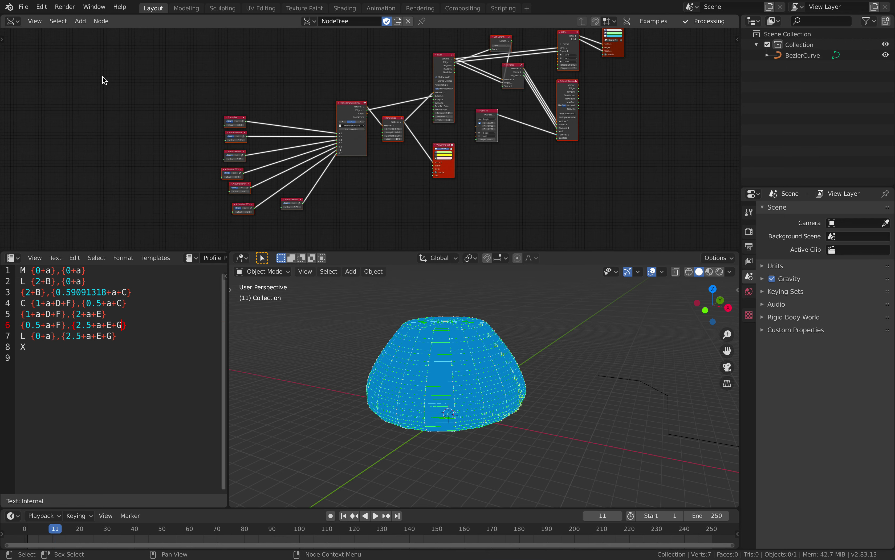
Step: Save the selected node tree as a Sverchok preset named "myhat" in the General category
{"action": "left_click", "coordinate": [3, 40]}
{"action": "left_click_drag", "start_coordinate": [31, 68], "coordinate": [118, 75]}
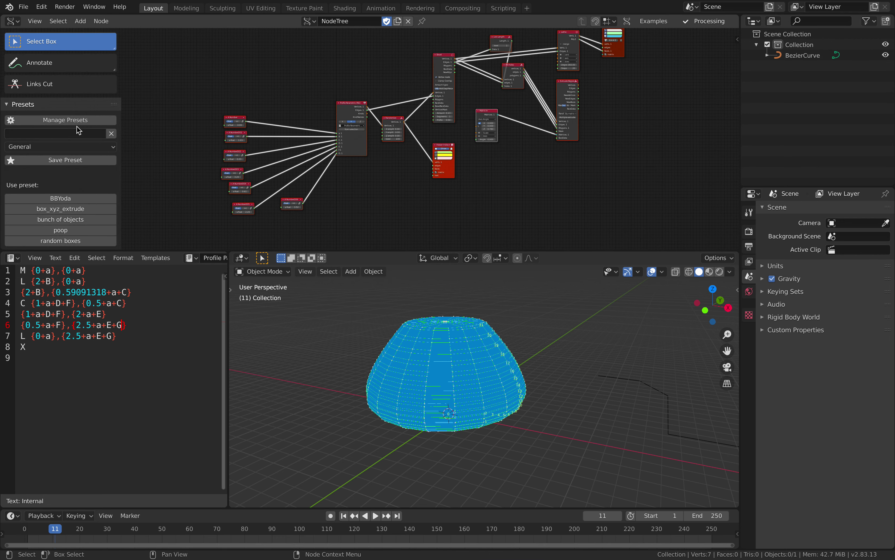
{"action": "left_click", "coordinate": [55, 121]}
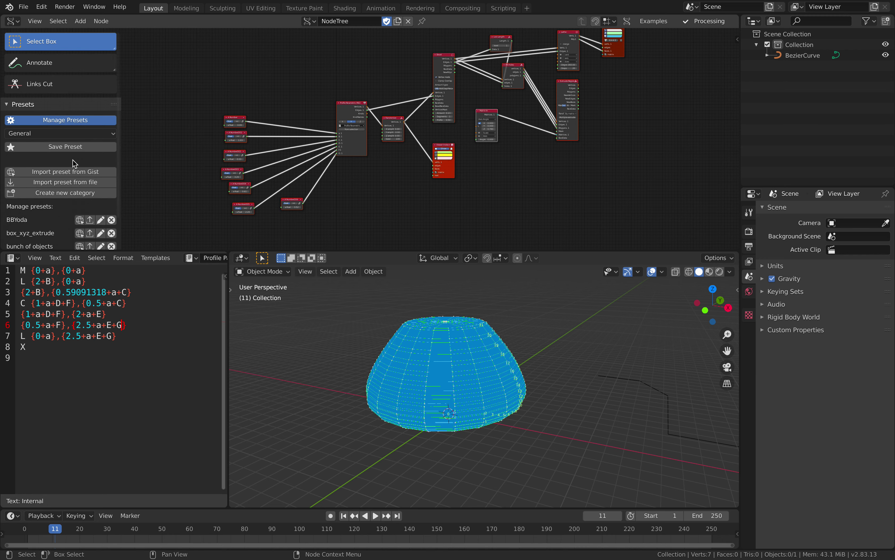
{"action": "left_click", "coordinate": [78, 148]}
{"action": "left_click", "coordinate": [112, 167]}
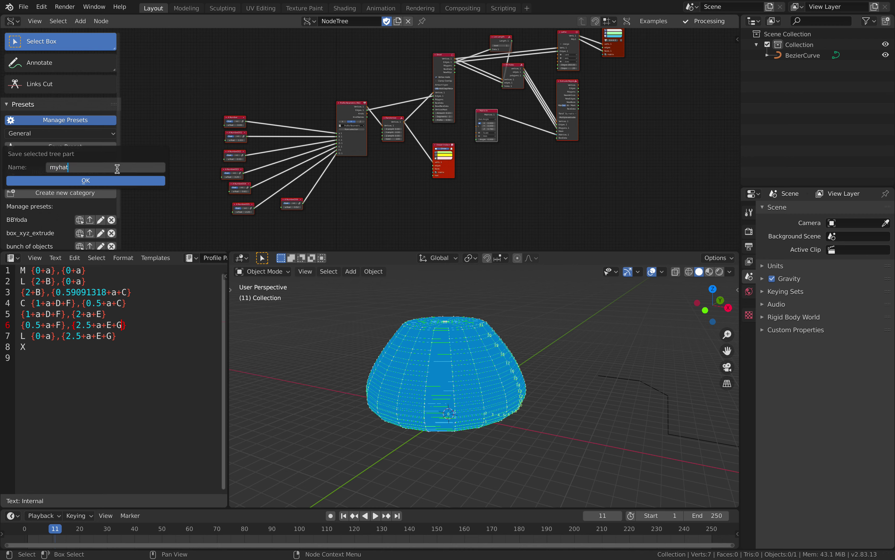
{"action": "left_click", "coordinate": [111, 179]}
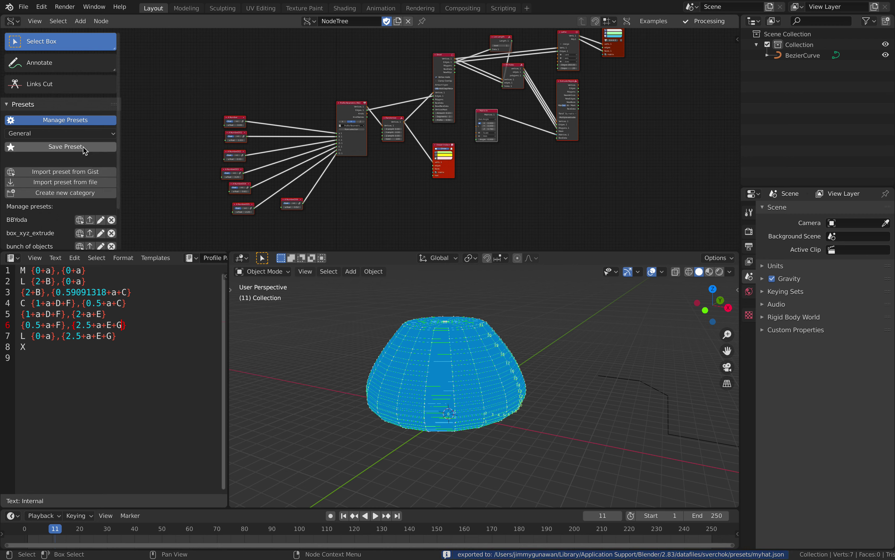
{"action": "left_click", "coordinate": [82, 122]}
{"action": "scroll", "coordinate": [220, 138], "scroll_direction": "down", "scroll_amount": 2}
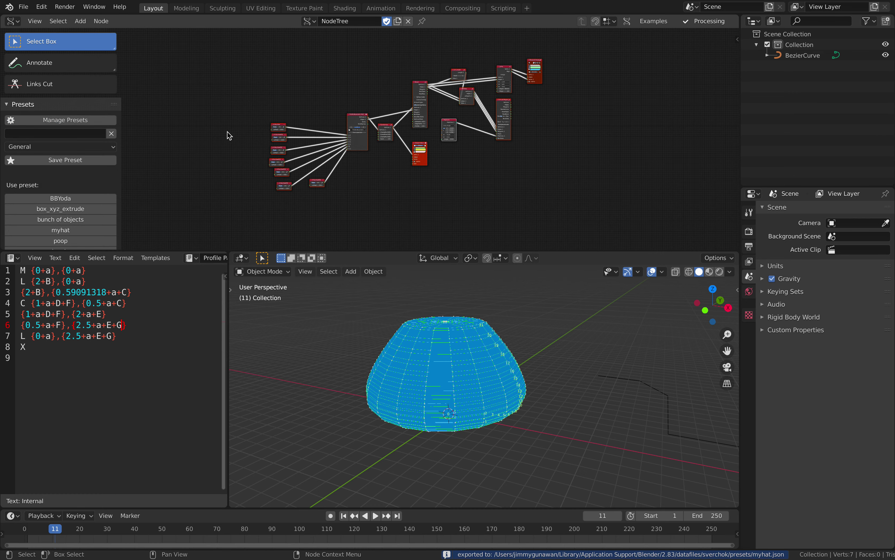
Step: Start a new General file without saving the changes to the current one
{"action": "left_click", "coordinate": [24, 7]}
{"action": "mouse_move", "coordinate": [41, 18]}
{"action": "left_click", "coordinate": [124, 20]}
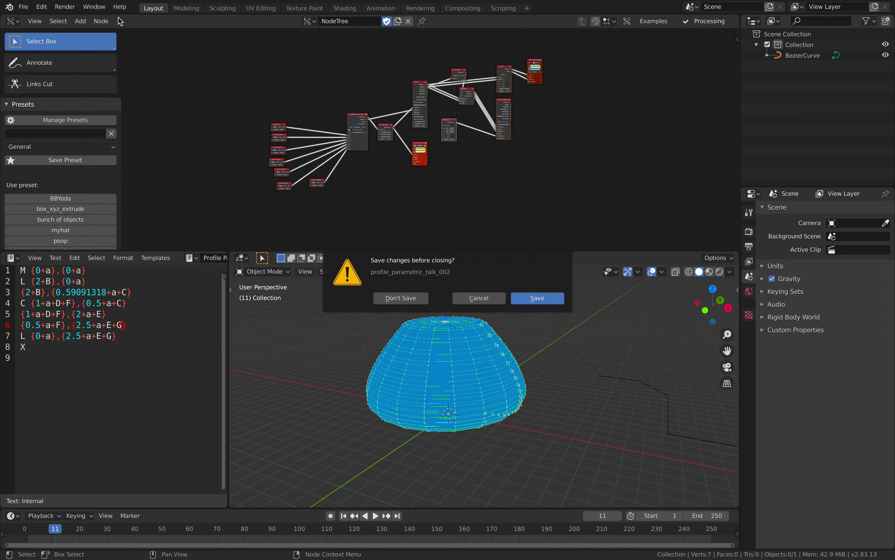
{"action": "left_click", "coordinate": [413, 299]}
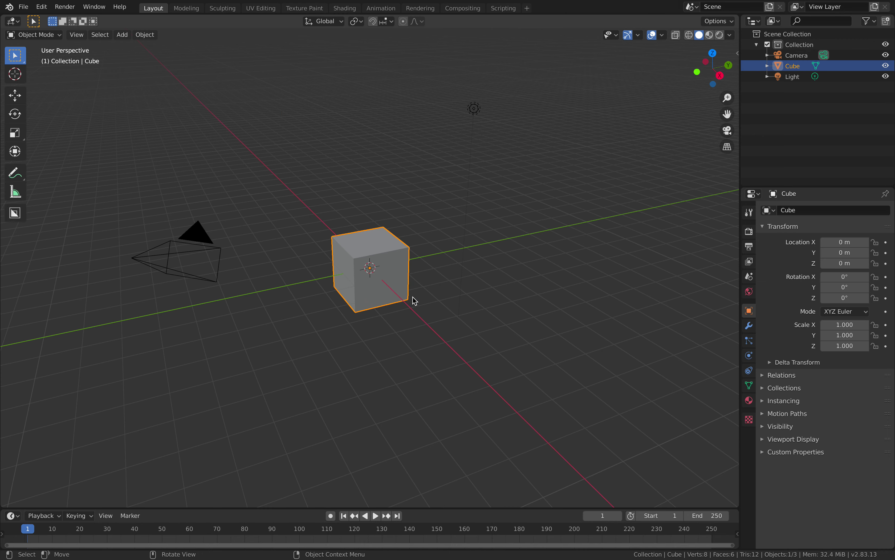
Step: Split the 3D viewport into an upper and a lower area and delete all default objects
{"action": "left_click_drag", "start_coordinate": [736, 16], "coordinate": [555, 245]}
{"action": "key", "text": "a"}
{"action": "key", "text": "Delete"}
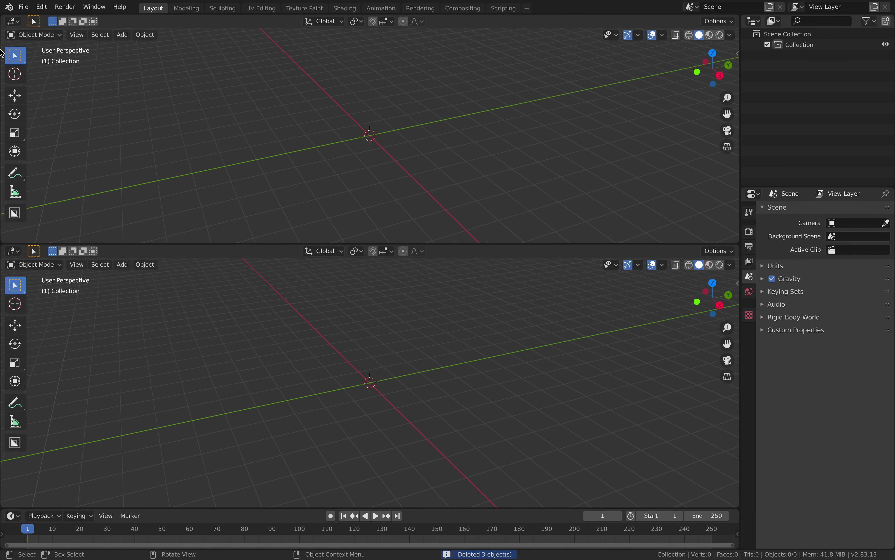
Step: Make the upper area a Sverchok Nodes editor with its toolbar shown and create a new node tree
{"action": "left_click", "coordinate": [13, 21]}
{"action": "left_click", "coordinate": [34, 94]}
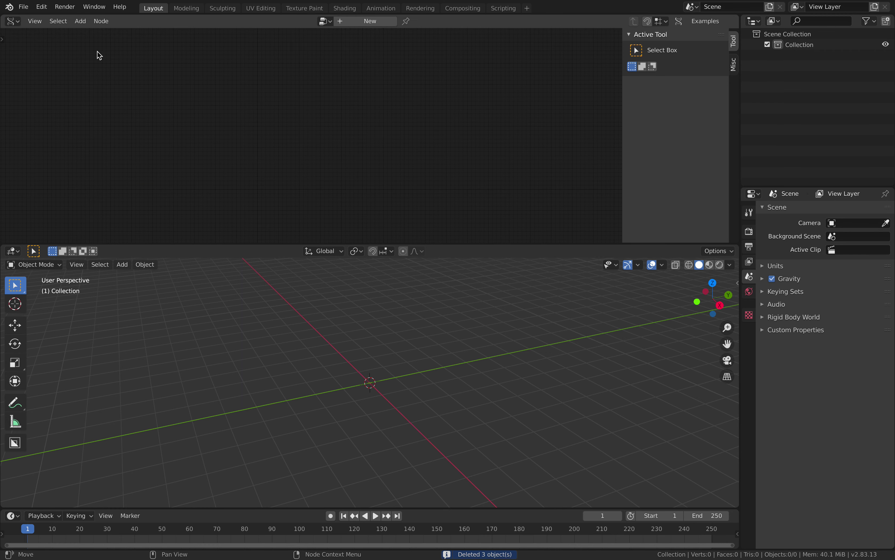
{"action": "left_click", "coordinate": [3, 40]}
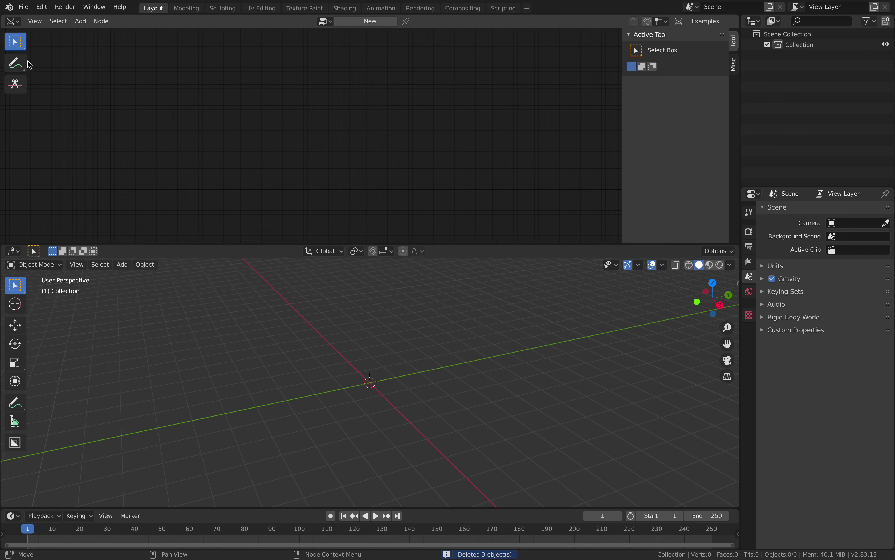
{"action": "left_click", "coordinate": [344, 21]}
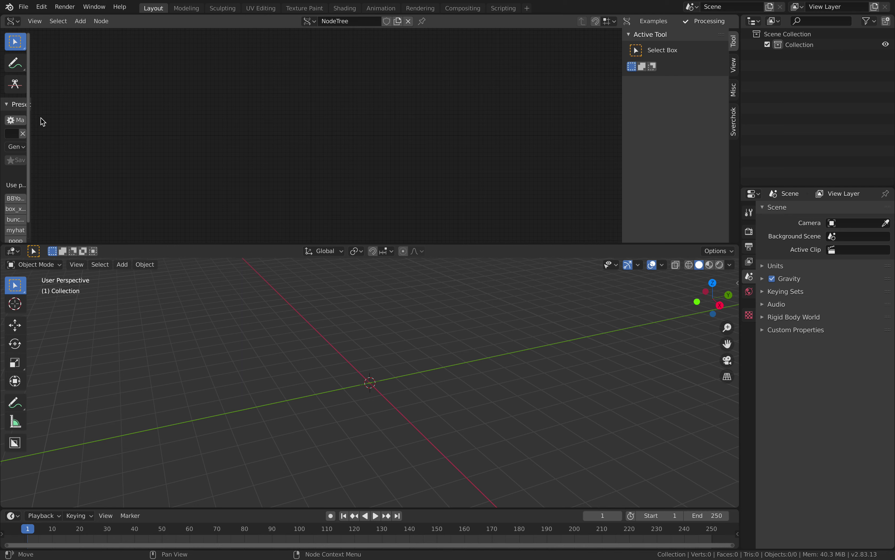
Step: Widen the node editor's toolbar to read the presets and load the "myhat" preset into the empty tree
{"action": "left_click_drag", "start_coordinate": [32, 113], "coordinate": [137, 113]}
{"action": "scroll", "coordinate": [74, 202], "scroll_direction": "down", "scroll_amount": 2}
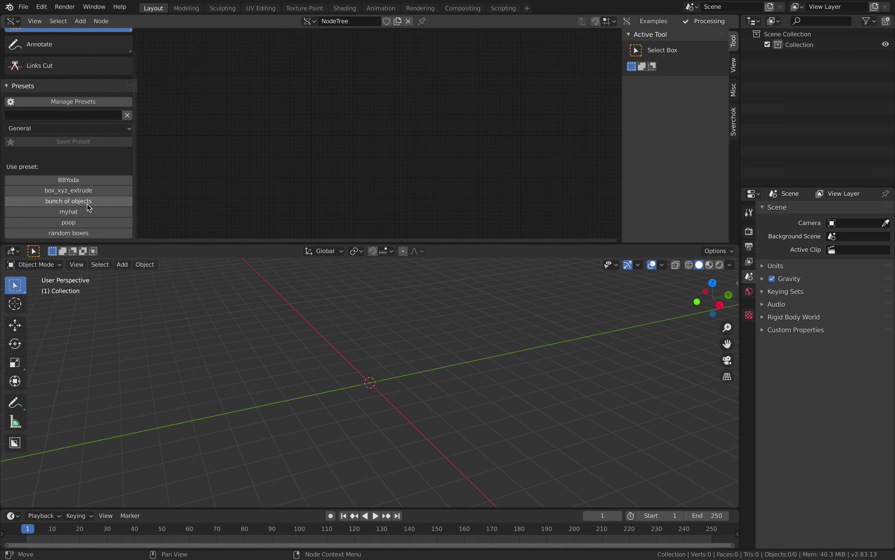
{"action": "left_click", "coordinate": [77, 212]}
{"action": "left_click", "coordinate": [313, 154]}
Step: Reassign the Profile Parametric Mk3 text to the profile node of the loaded preset
{"action": "scroll", "coordinate": [389, 104], "scroll_direction": "up", "scroll_amount": 4}
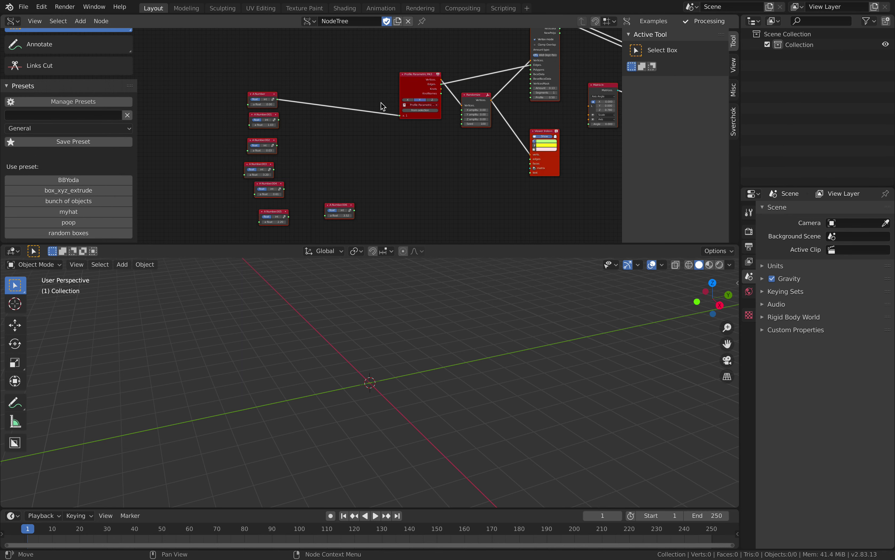
{"action": "scroll", "coordinate": [313, 143], "scroll_direction": "up", "scroll_amount": 2}
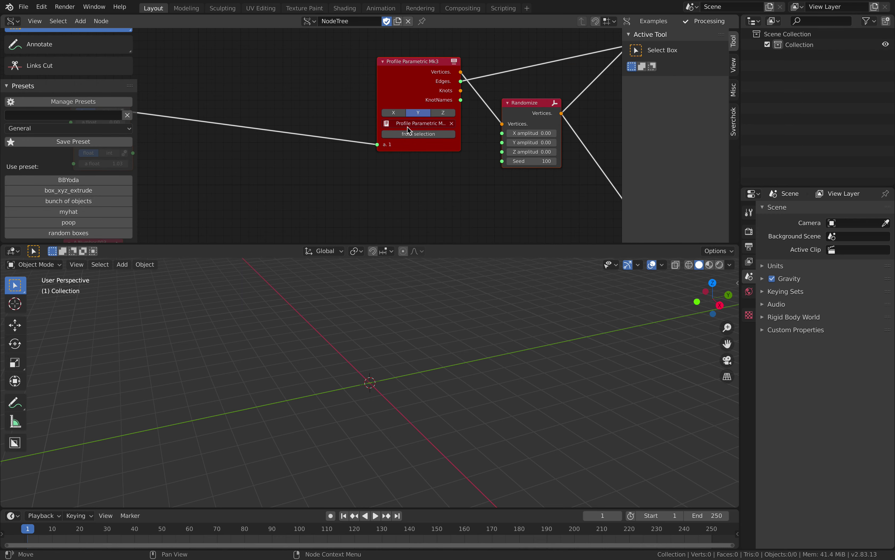
{"action": "left_click", "coordinate": [423, 125]}
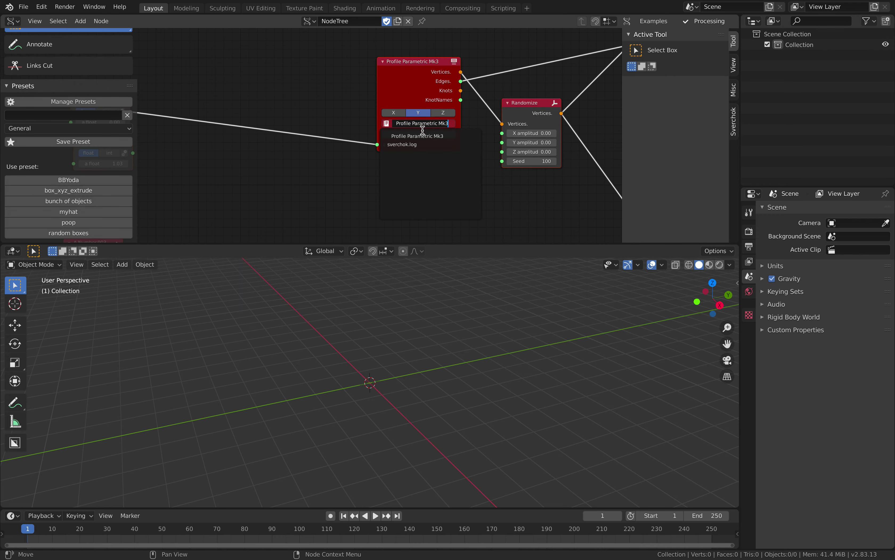
{"action": "left_click", "coordinate": [421, 135]}
{"action": "scroll", "coordinate": [420, 208], "scroll_direction": "down", "scroll_amount": 4}
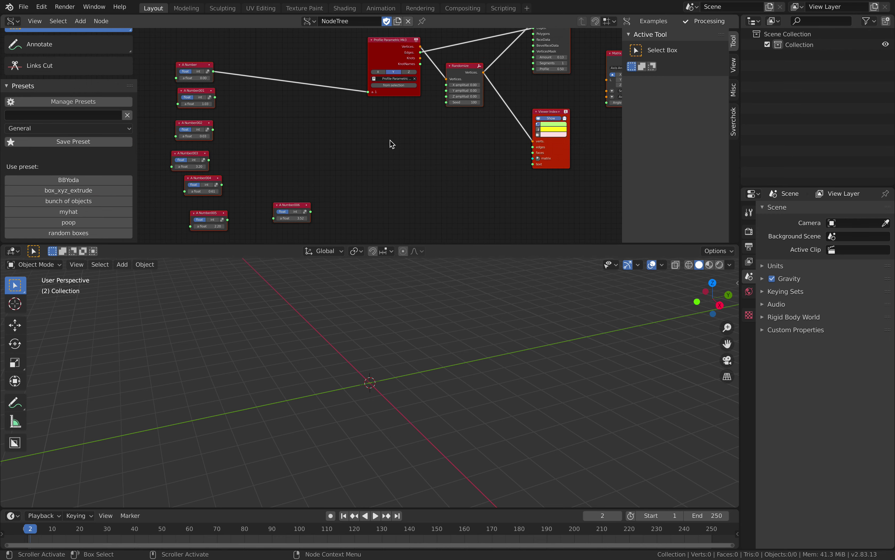
{"action": "scroll", "coordinate": [398, 148], "scroll_direction": "up", "scroll_amount": 1}
Step: Split the lower viewport and make its new area a Text Editor showing the Profile Parametric Mk3 text
{"action": "left_click_drag", "start_coordinate": [698, 249], "coordinate": [270, 252]}
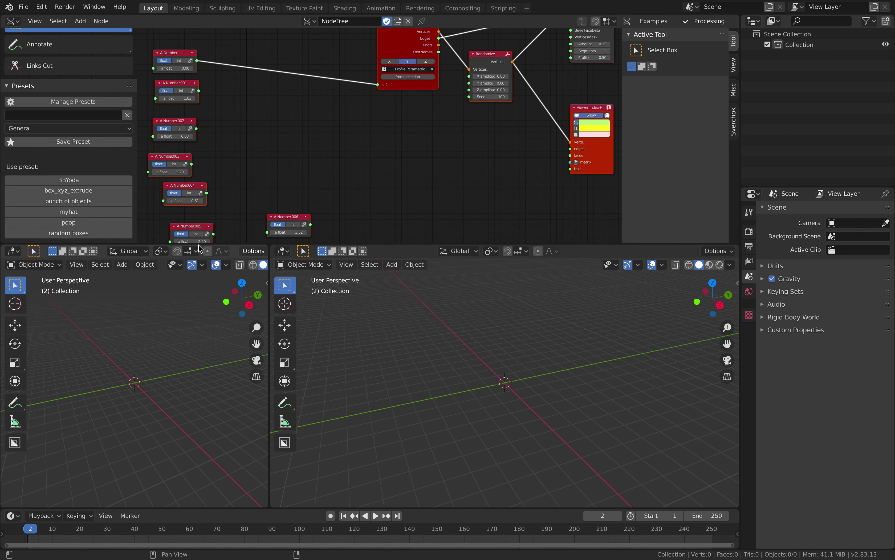
{"action": "left_click", "coordinate": [18, 252]}
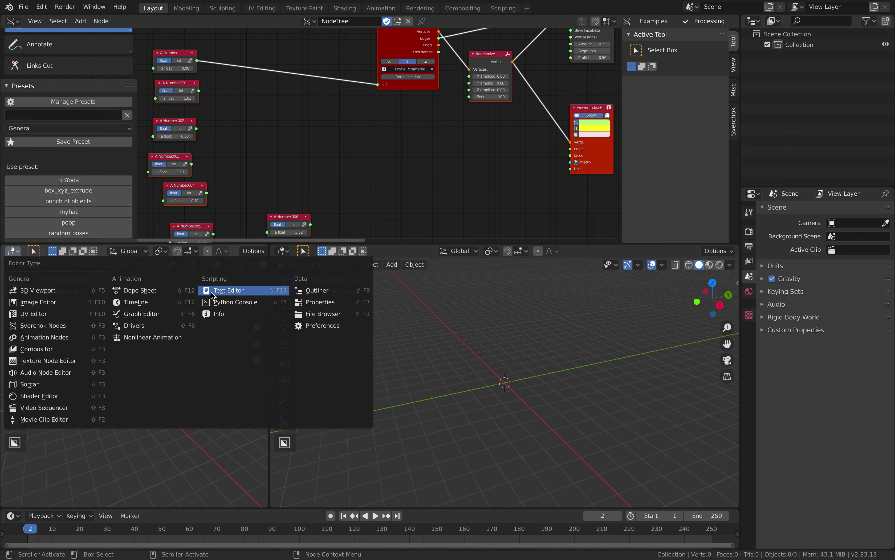
{"action": "left_click", "coordinate": [228, 291]}
{"action": "left_click", "coordinate": [119, 250]}
{"action": "left_click", "coordinate": [133, 269]}
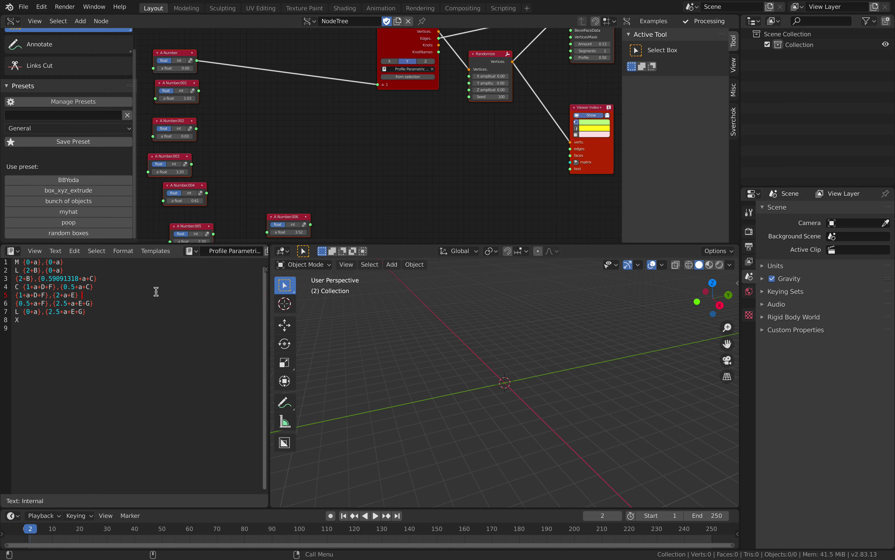
Step: Widen the Profile Parametric Mk3 node and disconnect the A Number link from its "a" input
{"action": "middle_click_drag", "start_coordinate": [317, 159], "coordinate": [291, 216]}
{"action": "scroll", "coordinate": [319, 149], "scroll_direction": "up", "scroll_amount": 2}
{"action": "left_click_drag", "start_coordinate": [357, 97], "coordinate": [322, 97]}
{"action": "left_click", "coordinate": [359, 119]}
{"action": "left_click", "coordinate": [294, 118]}
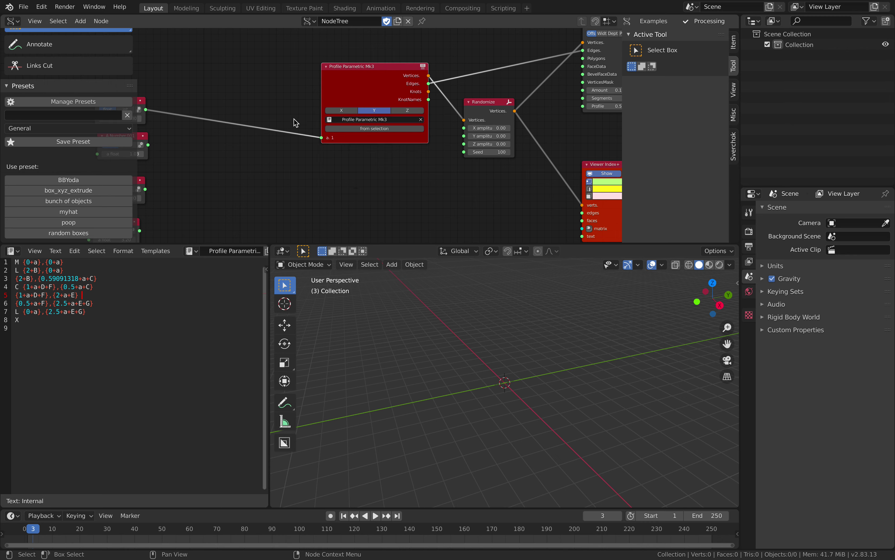
{"action": "left_click_drag", "start_coordinate": [320, 138], "coordinate": [276, 133]}
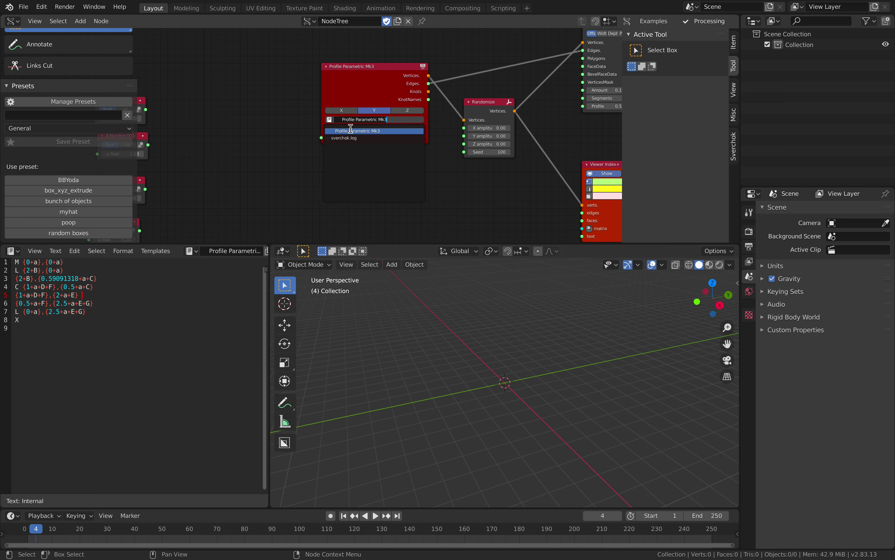
Step: Remove the empty last line after X in the profile text
{"action": "scroll", "coordinate": [287, 120], "scroll_direction": "down", "scroll_amount": 1}
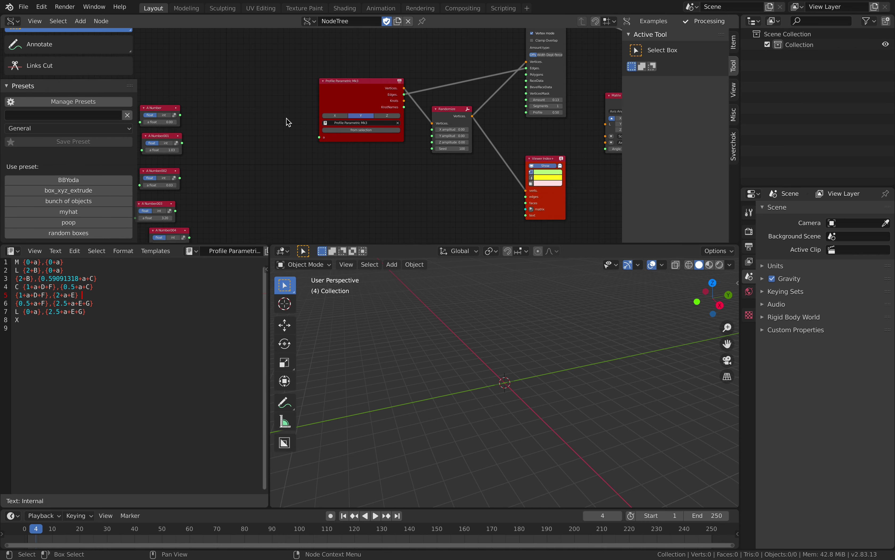
{"action": "left_click_drag", "start_coordinate": [113, 315], "coordinate": [114, 332]}
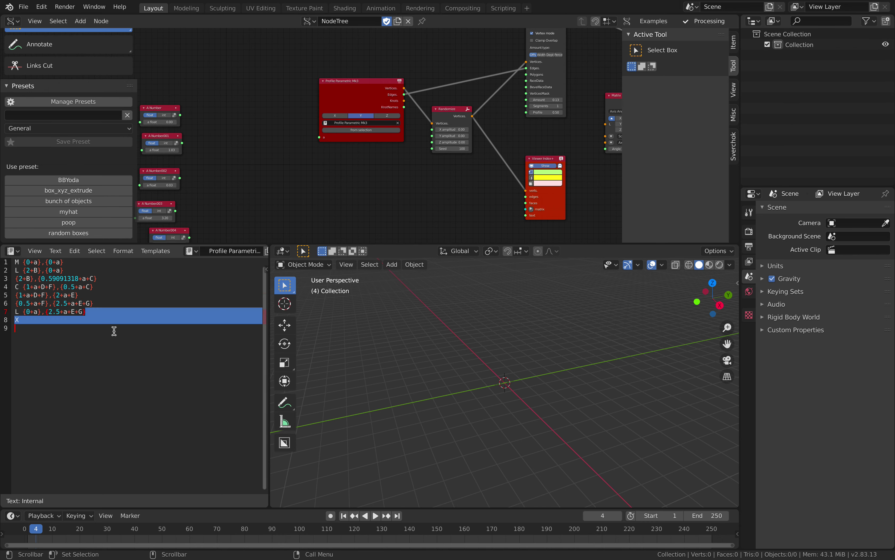
{"action": "left_click", "coordinate": [114, 332]}
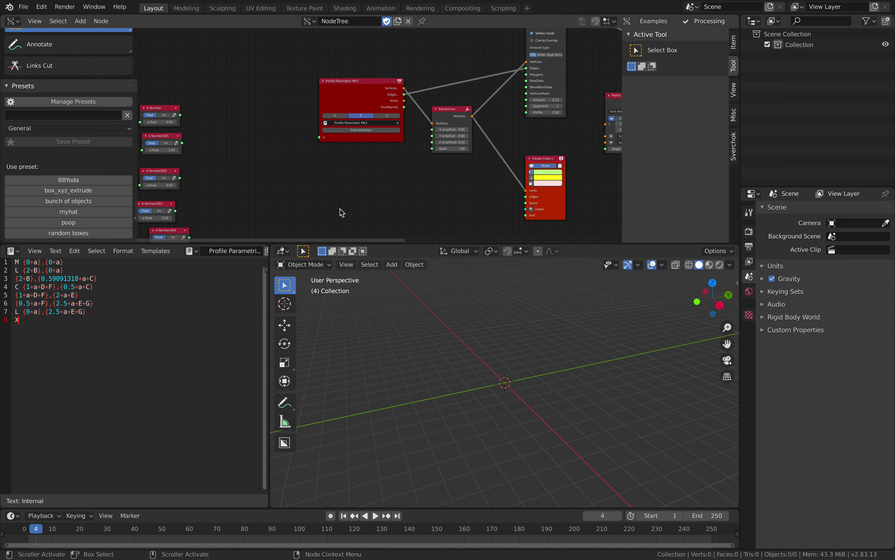
Step: Switch the axis of the existing Profile Parametric Mk3 node to X
{"action": "scroll", "coordinate": [385, 163], "scroll_direction": "up", "scroll_amount": 2}
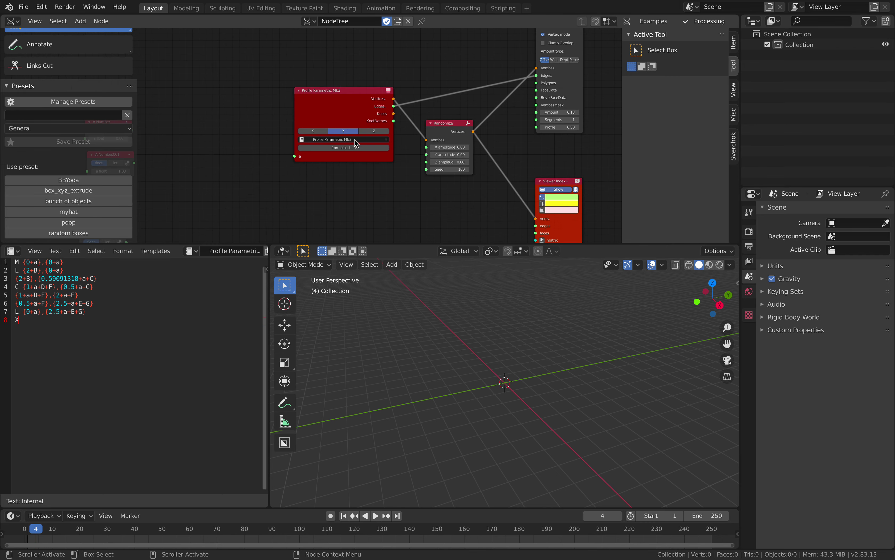
{"action": "left_click", "coordinate": [325, 131]}
{"action": "left_click_drag", "start_coordinate": [342, 121], "coordinate": [317, 105]}
{"action": "scroll", "coordinate": [316, 111], "scroll_direction": "down", "scroll_amount": 2}
{"action": "middle_click_drag", "start_coordinate": [316, 116], "coordinate": [314, 105]}
Step: Add a second Profile Parametric node below the first, assign it the Profile Parametric Mk3 text and use the Z axis
{"action": "left_click", "coordinate": [315, 160]}
{"action": "key", "text": "alt+space"}
{"action": "type", "text": "profl"}
{"action": "key", "text": "BackSpace"}
{"action": "key", "text": "Return"}
{"action": "left_click", "coordinate": [320, 159]}
{"action": "left_click", "coordinate": [340, 203]}
{"action": "left_click", "coordinate": [344, 213]}
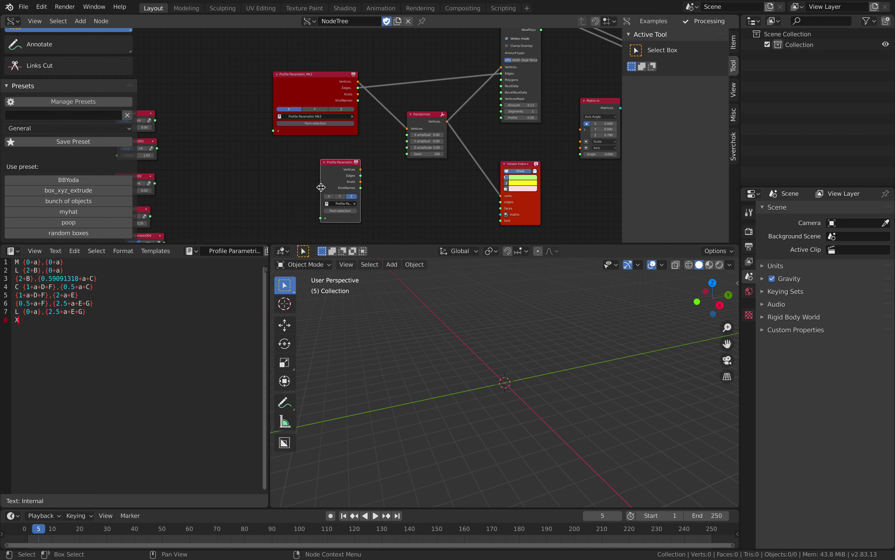
{"action": "left_click", "coordinate": [336, 196]}
{"action": "left_click", "coordinate": [351, 196]}
{"action": "left_click_drag", "start_coordinate": [336, 180], "coordinate": [334, 180]}
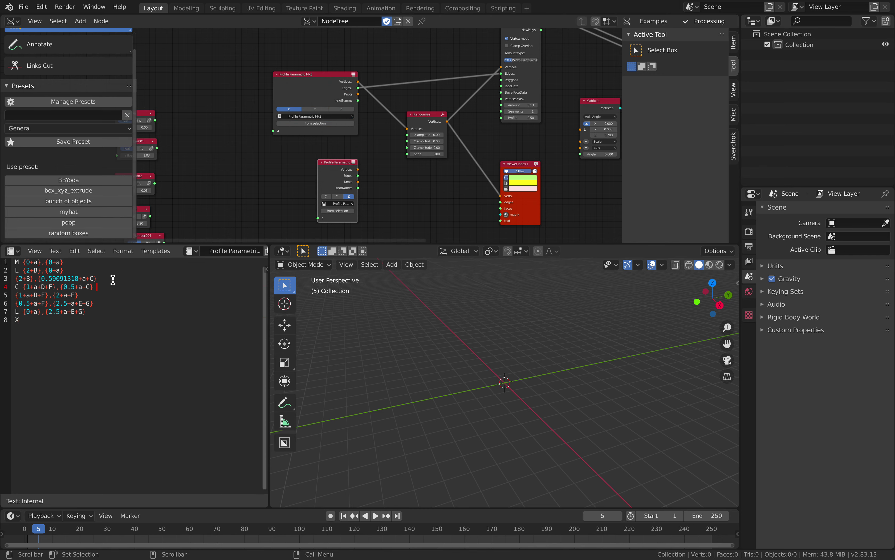
Step: Examine the two profile nodes' inputs and the links of the loaded preset for the missing parameter connections
{"action": "left_click", "coordinate": [312, 116]}
{"action": "left_click", "coordinate": [240, 122]}
{"action": "scroll", "coordinate": [255, 133], "scroll_direction": "up", "scroll_amount": 6}
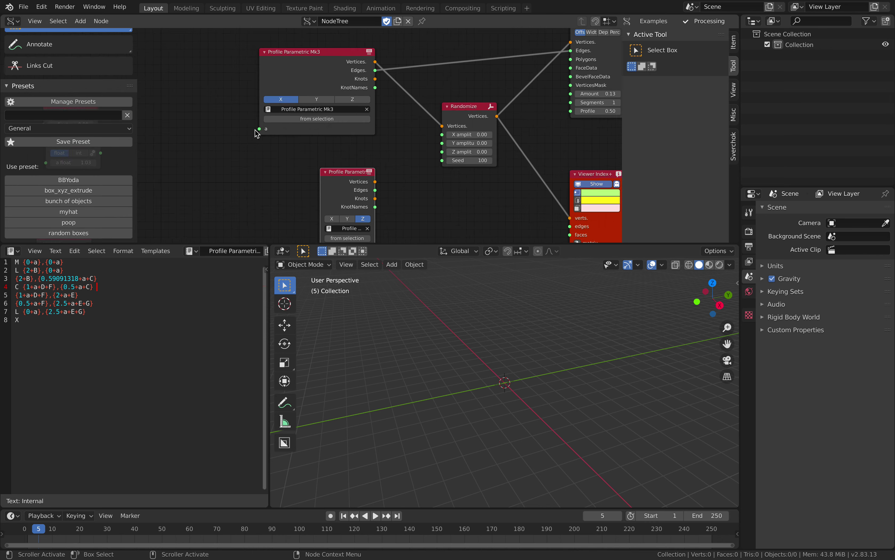
{"action": "middle_click_drag", "start_coordinate": [231, 115], "coordinate": [222, 141]}
{"action": "scroll", "coordinate": [402, 165], "scroll_direction": "down", "scroll_amount": 5}
{"action": "scroll", "coordinate": [402, 165], "scroll_direction": "down", "scroll_amount": 2}
{"action": "middle_click_drag", "start_coordinate": [402, 165], "coordinate": [355, 163]}
{"action": "scroll", "coordinate": [317, 136], "scroll_direction": "down", "scroll_amount": 3}
{"action": "middle_click_drag", "start_coordinate": [269, 105], "coordinate": [296, 111]}
{"action": "scroll", "coordinate": [302, 129], "scroll_direction": "down", "scroll_amount": 2}
{"action": "scroll", "coordinate": [290, 111], "scroll_direction": "up", "scroll_amount": 6}
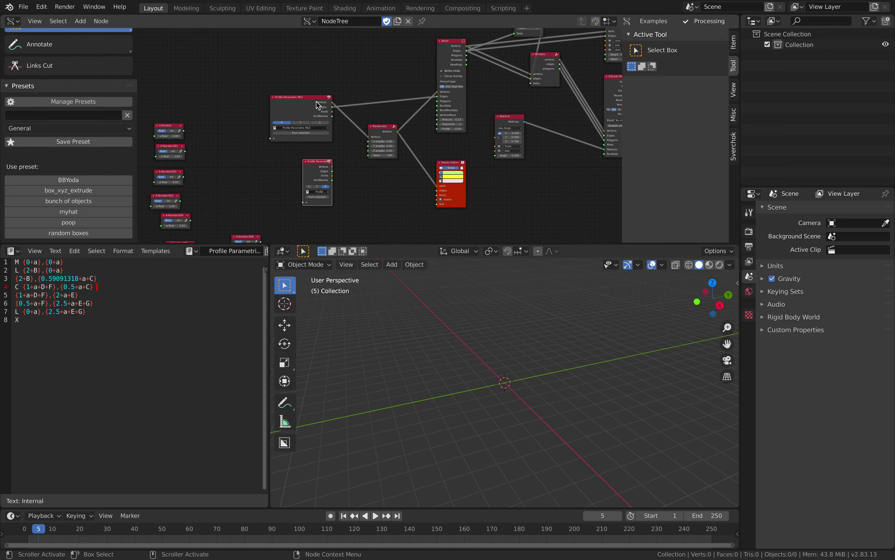
{"action": "scroll", "coordinate": [314, 129], "scroll_direction": "up", "scroll_amount": 3}
{"action": "middle_click_drag", "start_coordinate": [356, 199], "coordinate": [366, 155]}
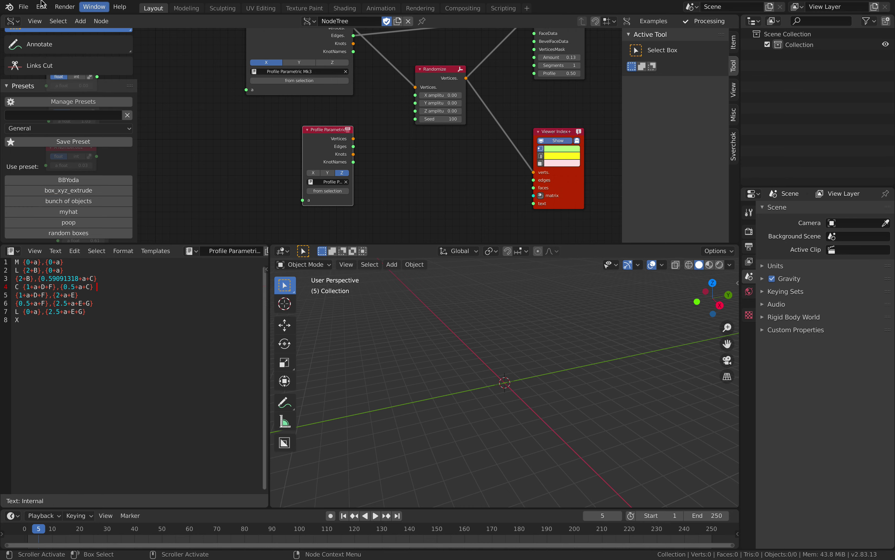
Step: Reopen the recent file profile_parametric_talk_002 without saving the untitled test file
{"action": "left_click", "coordinate": [23, 7]}
{"action": "mouse_move", "coordinate": [71, 40]}
{"action": "left_click", "coordinate": [152, 44]}
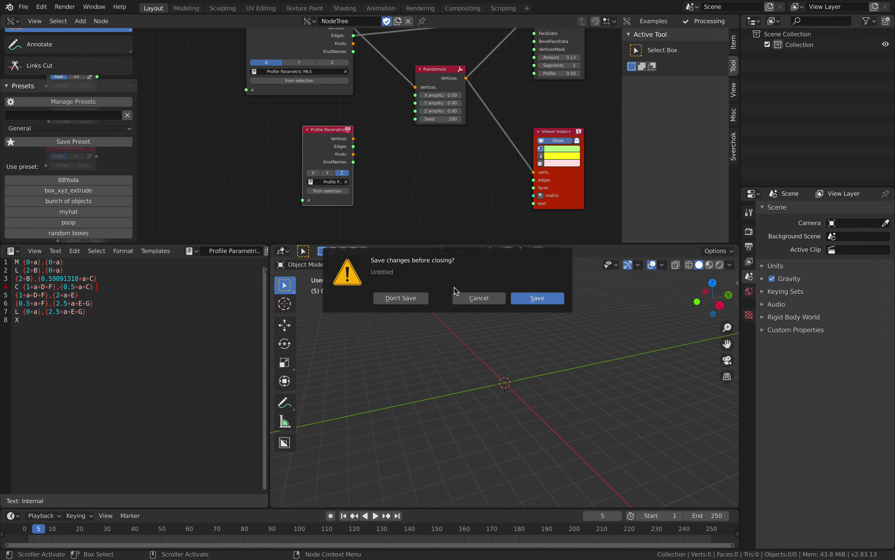
{"action": "left_click", "coordinate": [421, 298]}
Step: Advance the timeline to frame 12 to refresh the lathed preview
{"action": "scroll", "coordinate": [416, 192], "scroll_direction": "up", "scroll_amount": 4}
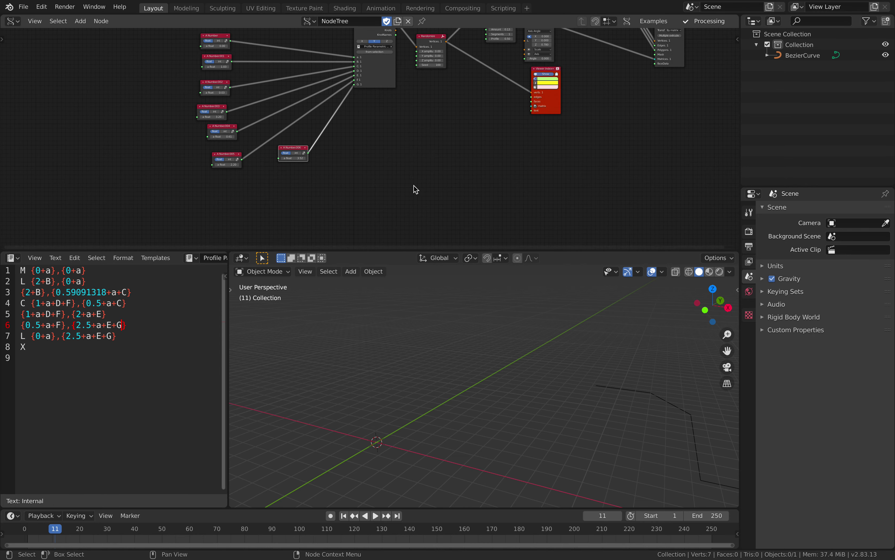
{"action": "key", "text": "Right"}
{"action": "middle_click_drag", "start_coordinate": [471, 364], "coordinate": [475, 325]}
{"action": "middle_click_drag", "start_coordinate": [506, 348], "coordinate": [558, 350], "text": "shift"}
Step: Adjust the A Number values feeding the profile to reshape the lathed form into a top hat with a wide brim
{"action": "middle_click_drag", "start_coordinate": [311, 127], "coordinate": [366, 136]}
{"action": "scroll", "coordinate": [366, 136], "scroll_direction": "up", "scroll_amount": 6}
{"action": "middle_click_drag", "start_coordinate": [282, 114], "coordinate": [242, 97]}
{"action": "left_click_drag", "start_coordinate": [194, 86], "coordinate": [239, 112]}
{"action": "left_click_drag", "start_coordinate": [192, 145], "coordinate": [164, 175]}
{"action": "scroll", "coordinate": [523, 344], "scroll_direction": "down", "scroll_amount": 3}
Step: Bake the Lathe output to a mesh from its viewer node and move the mesh along X beside the preview
{"action": "middle_click_drag", "start_coordinate": [524, 345], "coordinate": [551, 387]}
{"action": "scroll", "coordinate": [581, 180], "scroll_direction": "down", "scroll_amount": 3}
{"action": "middle_click_drag", "start_coordinate": [582, 180], "coordinate": [500, 177]}
{"action": "middle_click_drag", "start_coordinate": [618, 148], "coordinate": [476, 200]}
{"action": "scroll", "coordinate": [582, 111], "scroll_direction": "up", "scroll_amount": 1}
{"action": "middle_click_drag", "start_coordinate": [570, 100], "coordinate": [554, 169]}
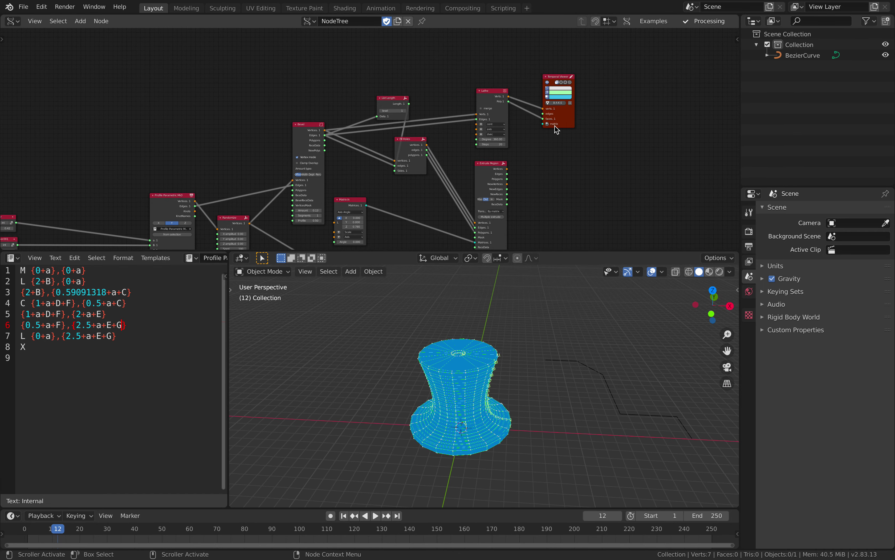
{"action": "left_click", "coordinate": [556, 103]}
{"action": "left_click", "coordinate": [477, 391]}
{"action": "key", "text": "g"}
{"action": "key", "text": "x"}
{"action": "left_click", "coordinate": [351, 391]}
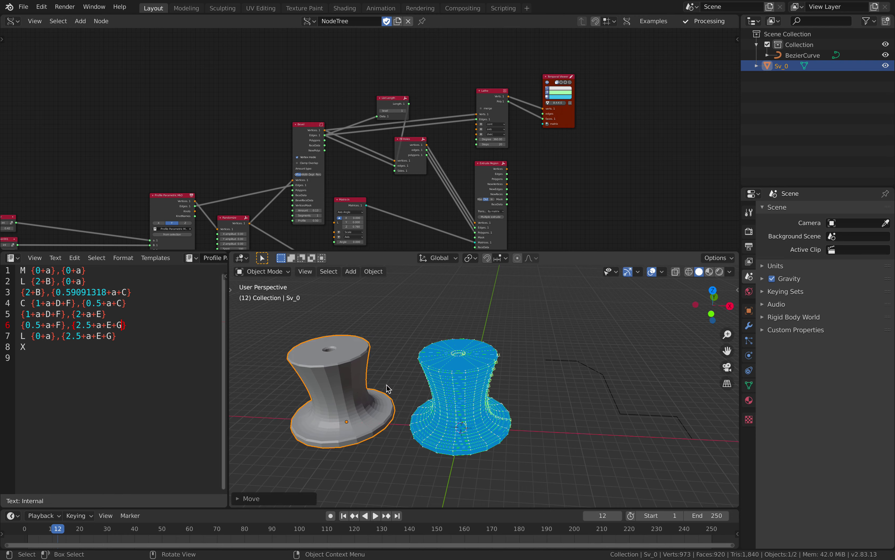
Step: Apply smooth shading to the baked hat mesh
{"action": "middle_click_drag", "start_coordinate": [336, 389], "coordinate": [335, 378]}
{"action": "right_click", "coordinate": [409, 361]}
{"action": "left_click", "coordinate": [409, 355]}
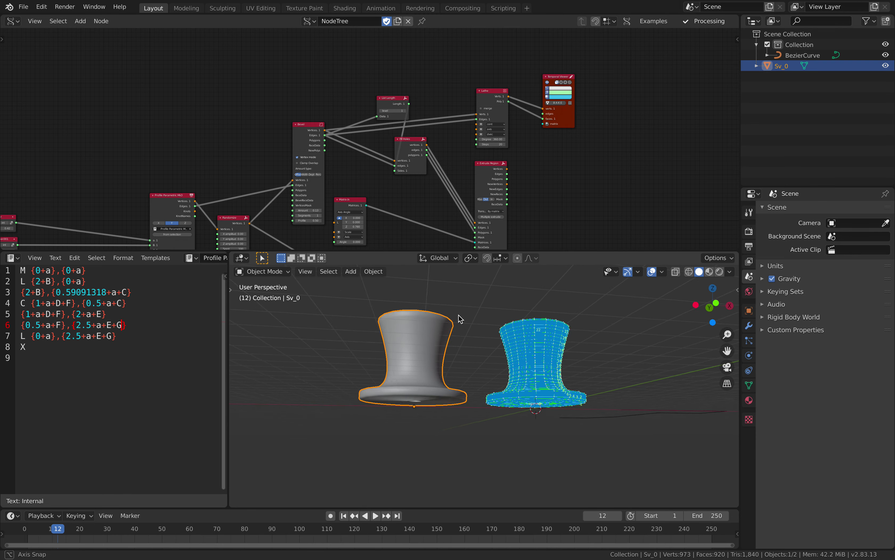